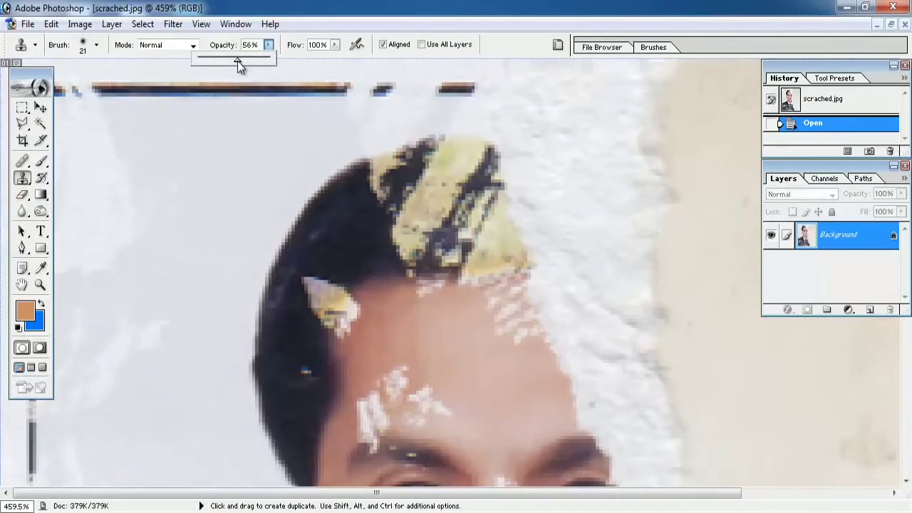
Set the Clone Stamp to 72% opacity with a brush size of 8.
drag(244, 60, 248, 60)
click(379, 245)
key(Return)
key(ctrl+plus)
key(ctrl+plus)
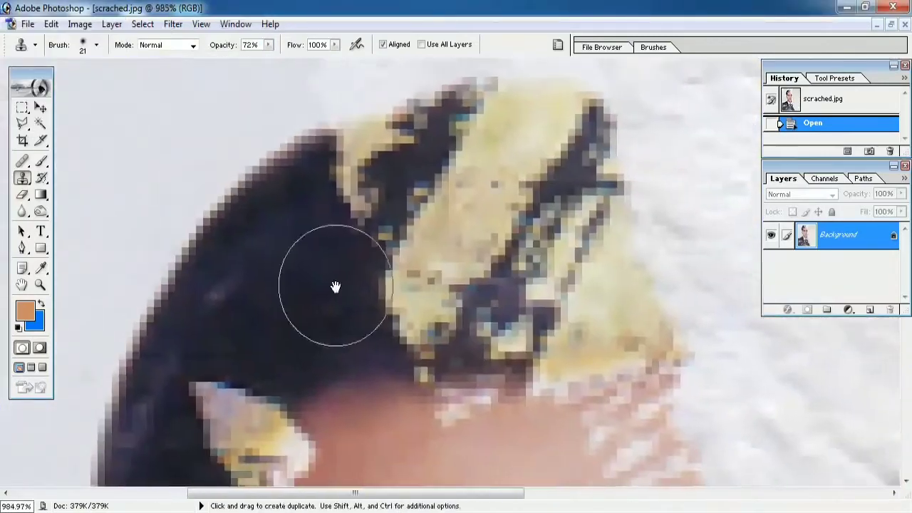
right_click(334, 285)
drag(362, 311, 360, 311)
key(Return)
Clone dark hair over the outer edge of the torn yellow patch at the top of the man's hair.
click(350, 190)
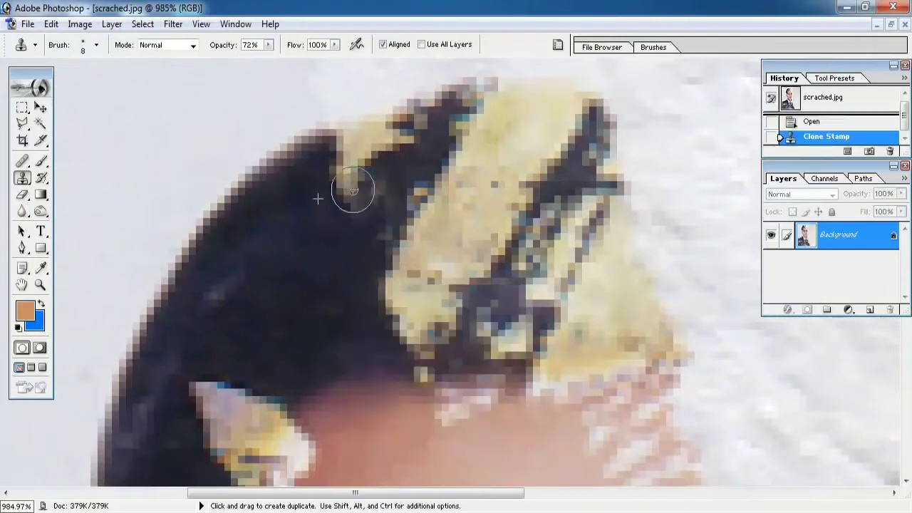
click(350, 182)
click(350, 175)
click(345, 170)
mouse_move(344, 169)
mouse_down()
mouse_move(349, 138)
mouse_move(368, 134)
mouse_up()
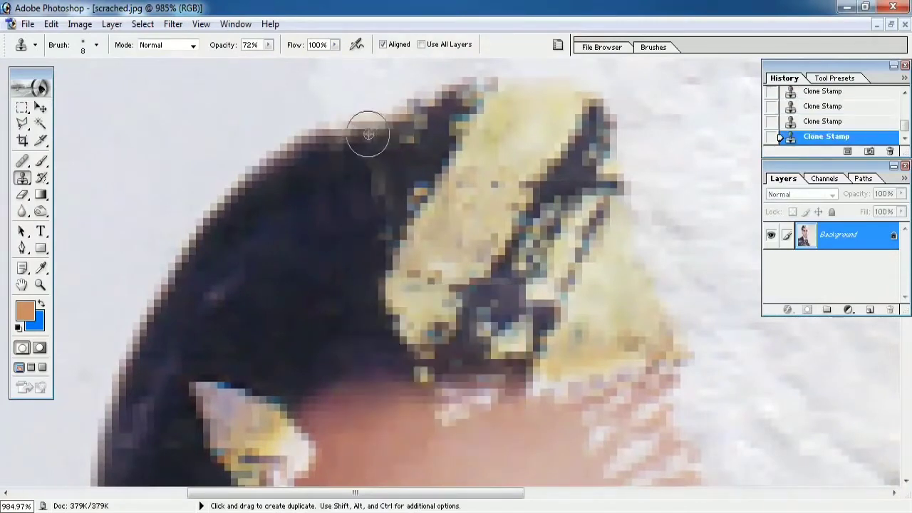
scroll(363, 150, down, 3)
mouse_move(349, 183)
mouse_down()
mouse_move(378, 232)
mouse_move(393, 166)
mouse_move(397, 255)
mouse_move(318, 255)
mouse_up()
mouse_move(318, 249)
mouse_down()
mouse_move(320, 226)
mouse_move(346, 217)
mouse_move(354, 244)
mouse_move(327, 265)
mouse_move(325, 248)
mouse_move(356, 228)
mouse_move(329, 184)
mouse_move(334, 128)
mouse_move(371, 281)
mouse_move(326, 252)
mouse_up()
Sample intact dark hair and clone it across the middle of the yellow patch, down to the forehead.
alt+click(314, 299)
mouse_move(380, 341)
mouse_down()
mouse_move(383, 193)
mouse_move(378, 235)
mouse_move(415, 247)
mouse_move(433, 336)
mouse_move(346, 264)
mouse_up()
alt+click(319, 244)
drag(411, 261, 377, 285)
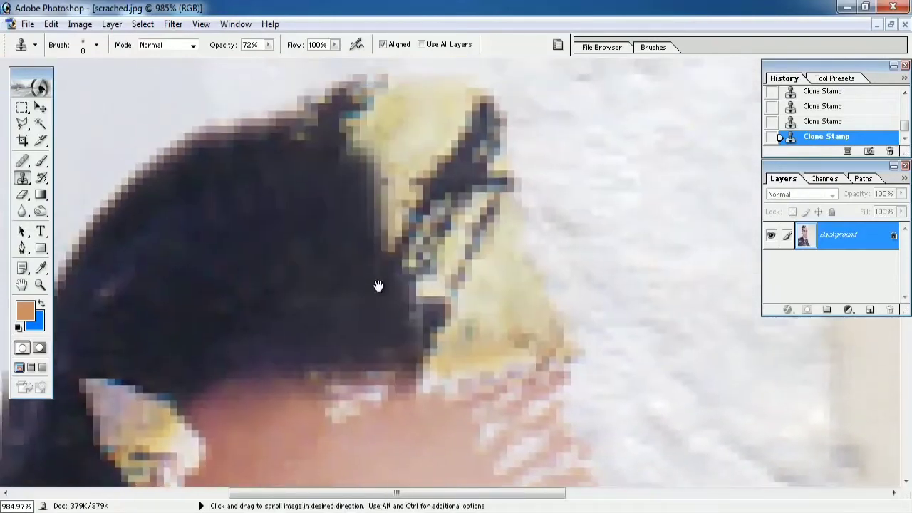
scroll(396, 259, up, 2)
alt+click(336, 250)
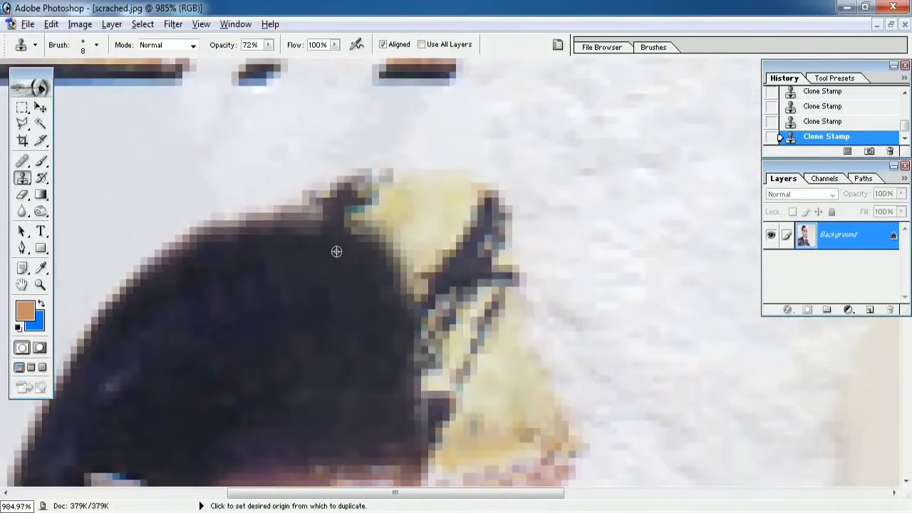
mouse_move(368, 218)
mouse_down()
mouse_move(387, 205)
mouse_move(406, 313)
mouse_up()
Clone dark hair over the rest of the yellow patch as far as the white tear and the hairline.
key(ctrl+0)
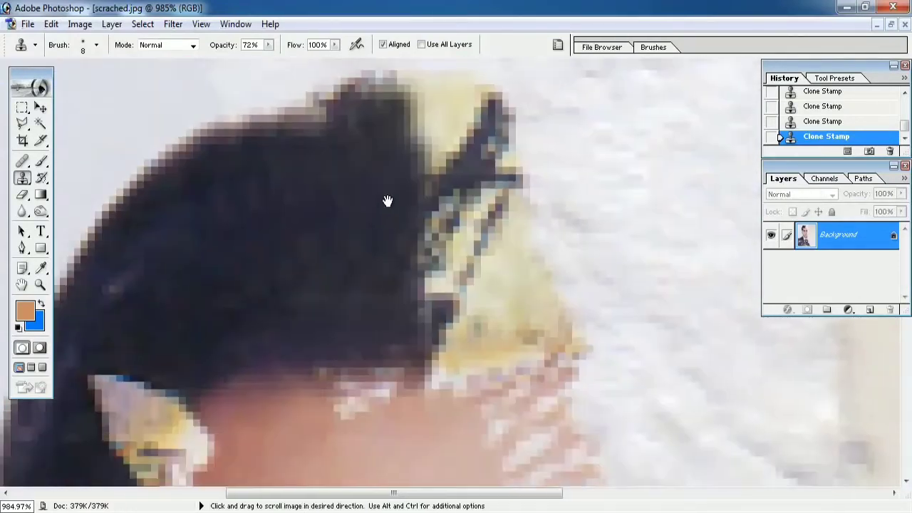
key(alt+space)
drag(366, 203, 423, 285)
scroll(423, 285, up, 4)
drag(341, 250, 374, 338)
alt+click(479, 365)
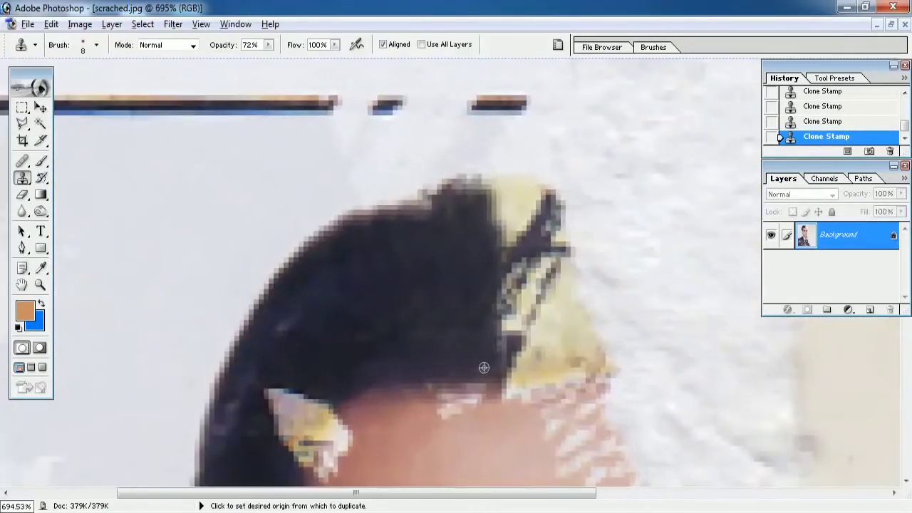
mouse_move(504, 372)
mouse_down()
mouse_move(528, 365)
mouse_move(501, 322)
mouse_move(507, 302)
mouse_move(550, 362)
mouse_move(508, 277)
mouse_move(524, 286)
mouse_move(491, 255)
mouse_move(507, 206)
mouse_move(481, 192)
mouse_move(533, 192)
mouse_move(514, 200)
mouse_move(528, 199)
mouse_move(522, 206)
mouse_move(511, 193)
mouse_move(481, 203)
mouse_move(522, 235)
mouse_move(523, 216)
mouse_move(539, 268)
mouse_move(480, 202)
mouse_move(505, 216)
mouse_move(513, 280)
mouse_move(498, 286)
mouse_move(434, 202)
mouse_up()
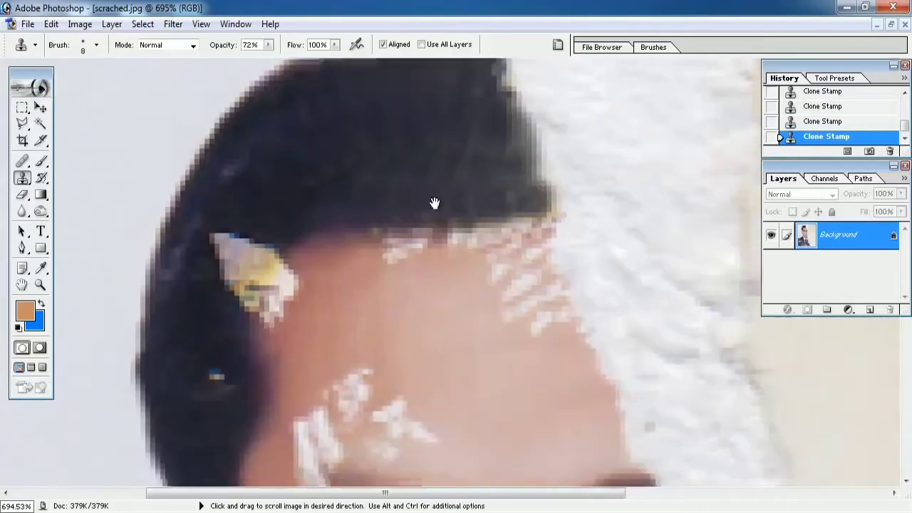
Clone over the white scratches along the middle of the hairline to restore the edge between hair and forehead.
key(ctrl+plus)
mouse_move(652, 381)
mouse_down()
mouse_move(472, 285)
mouse_move(508, 301)
mouse_move(542, 287)
mouse_move(502, 226)
mouse_up()
alt+click(458, 285)
drag(559, 301, 427, 316)
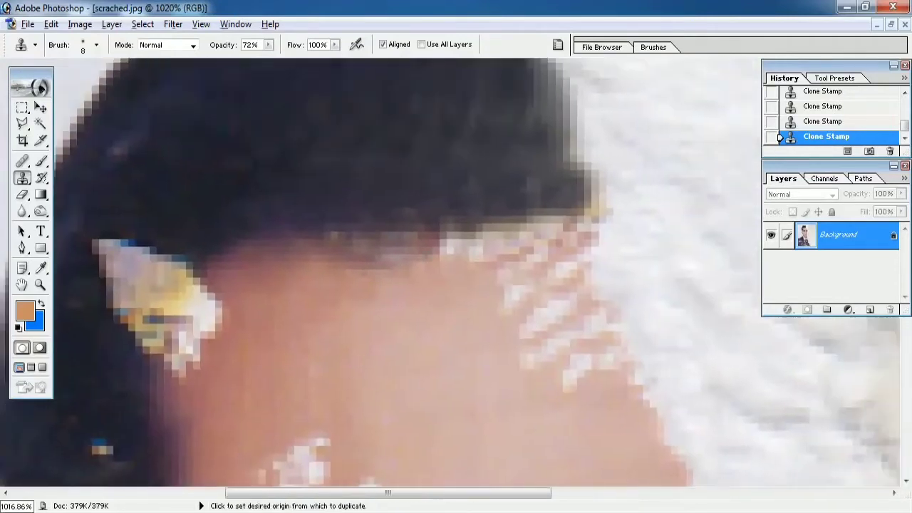
Set the Clone Stamp opacity to 82% and clone skin over the white scratches on the forehead beside the tear.
drag(270, 47, 275, 61)
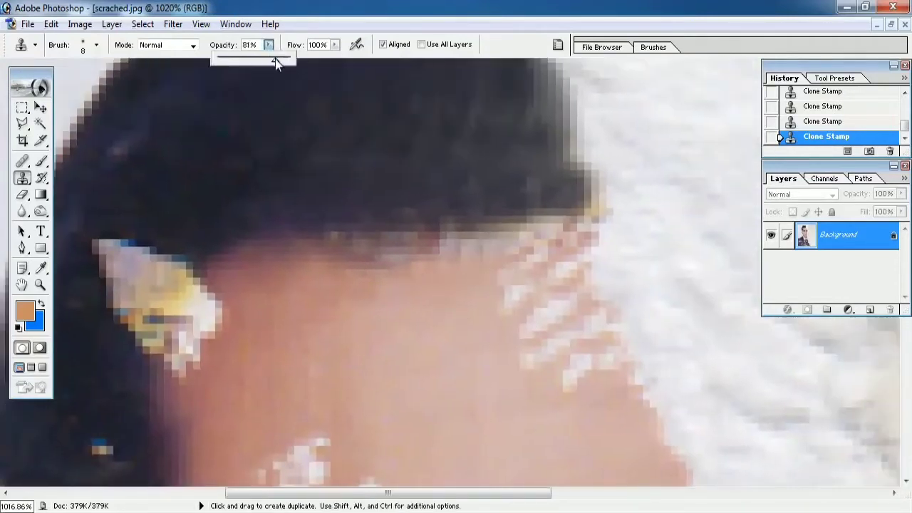
click(497, 328)
drag(520, 349, 467, 271)
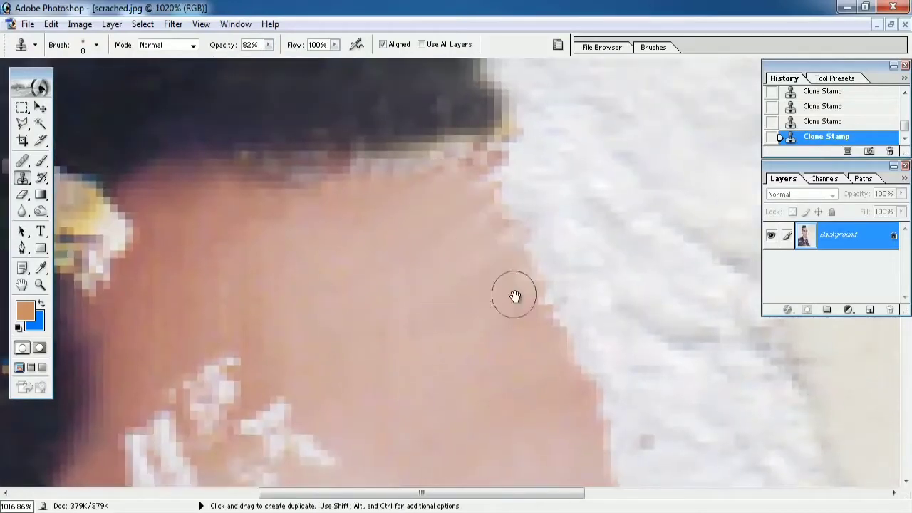
Clone forehead skin over the white scratches above the eyebrow farther from the tear.
drag(386, 315, 541, 158)
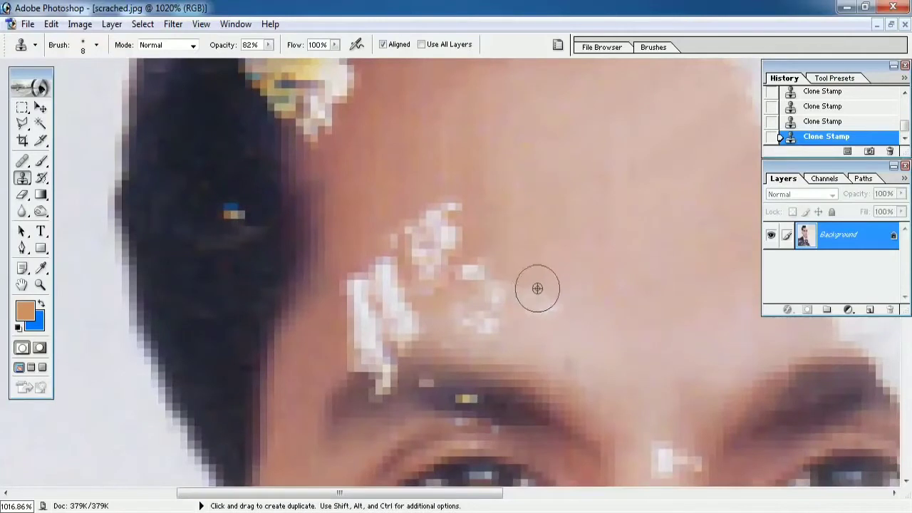
drag(535, 287, 606, 337)
mouse_move(480, 286)
mouse_down()
mouse_move(455, 324)
mouse_move(436, 330)
mouse_move(438, 352)
mouse_move(474, 341)
mouse_move(506, 287)
mouse_up()
mouse_move(547, 317)
mouse_down()
mouse_move(535, 223)
mouse_move(558, 268)
mouse_move(506, 250)
mouse_move(557, 152)
mouse_up()
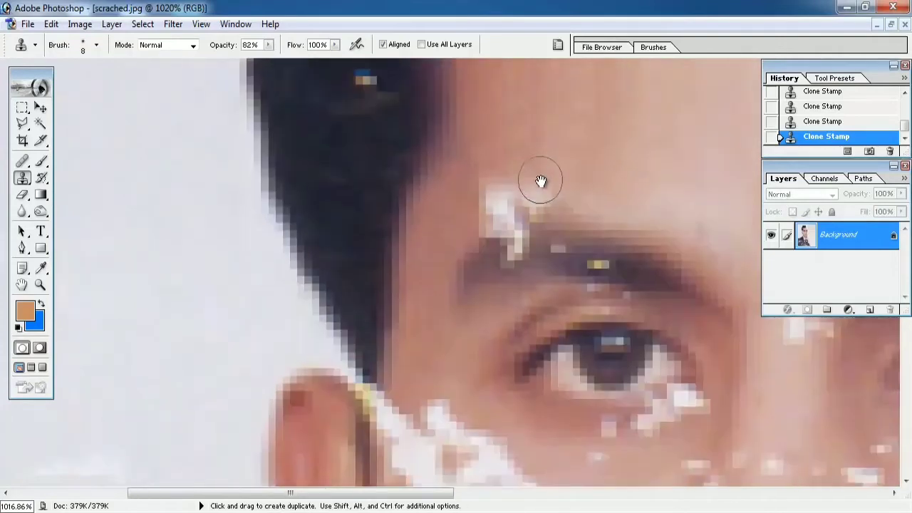
drag(487, 214, 499, 170)
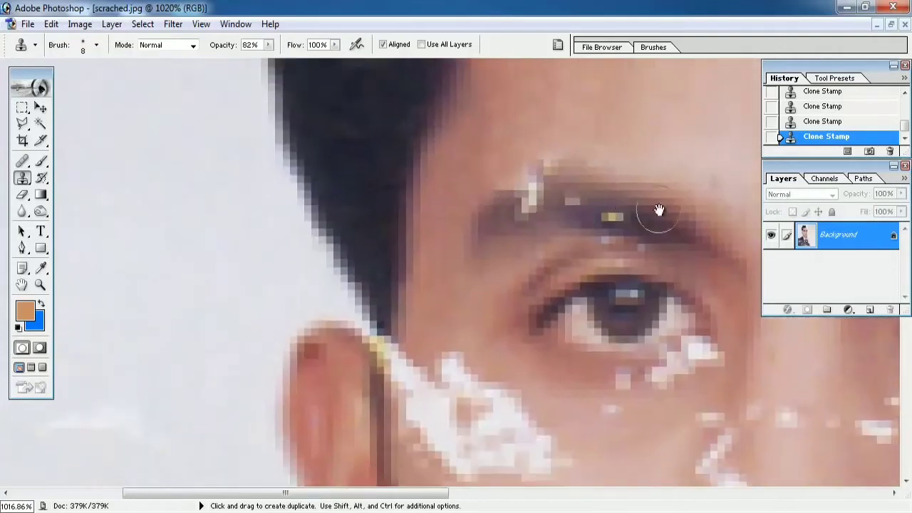
Use the Clone Stamp with a brush size of 4 to cover the light and yellow specks inside that eyebrow.
right_click(669, 210)
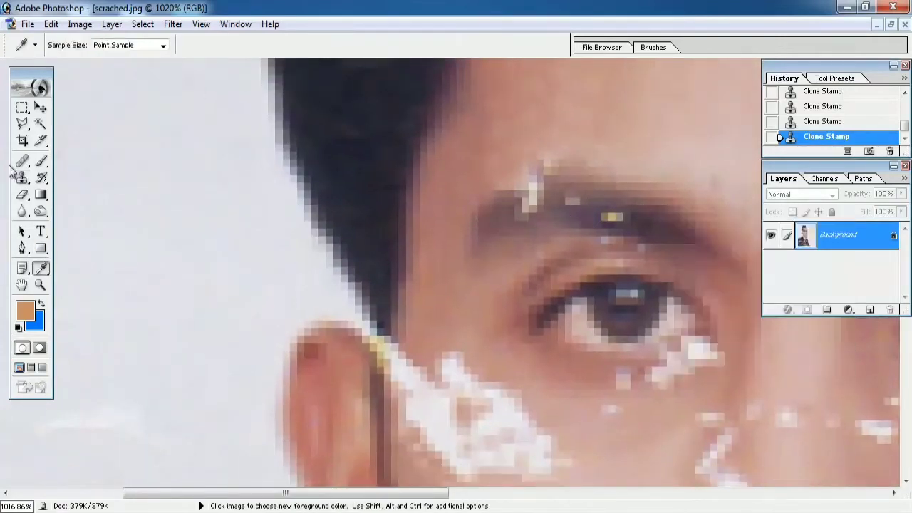
click(19, 176)
scroll(585, 248, up, 5)
mouse_move(712, 467)
mouse_down()
mouse_move(502, 362)
mouse_move(356, 267)
mouse_up()
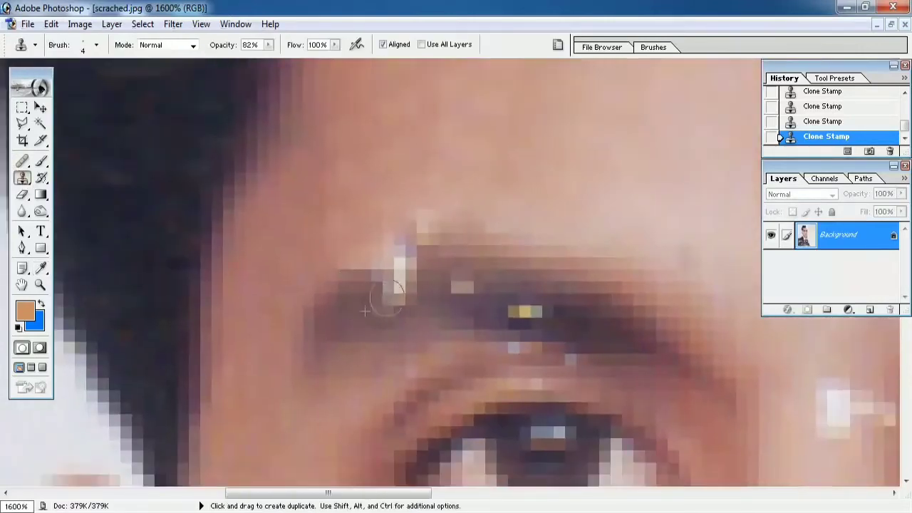
mouse_move(444, 290)
mouse_down()
mouse_move(399, 237)
mouse_move(385, 189)
mouse_up()
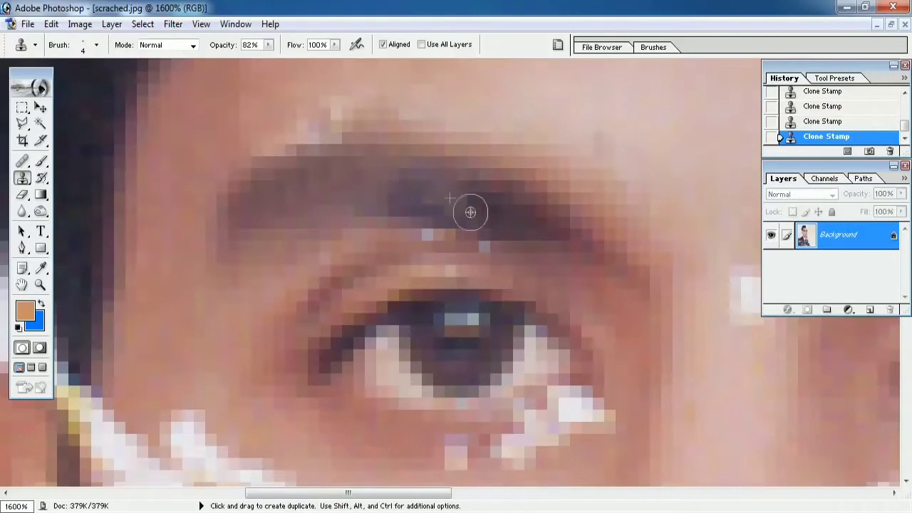
Clone nearby skin over the white marks under the eye and at its inner corner.
scroll(470, 213, down, 5)
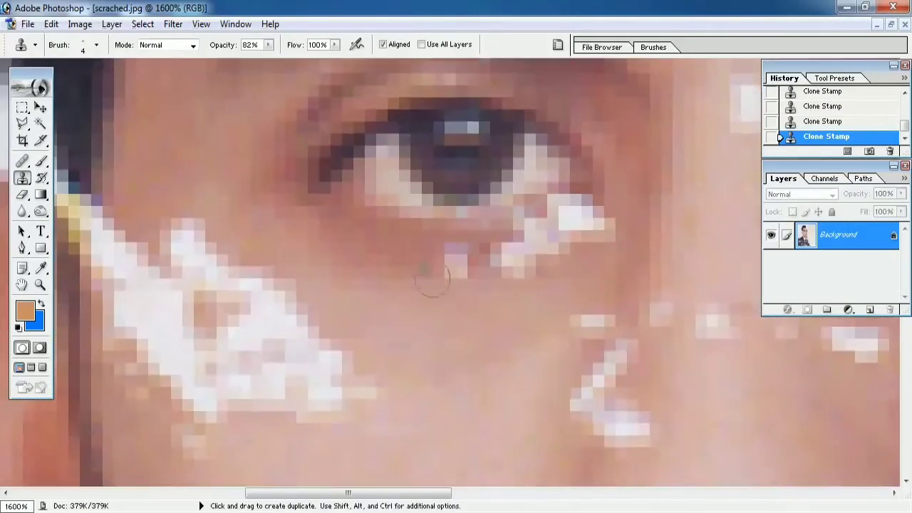
mouse_move(518, 276)
mouse_down()
mouse_move(471, 247)
mouse_move(491, 206)
mouse_move(482, 206)
mouse_move(529, 195)
mouse_up()
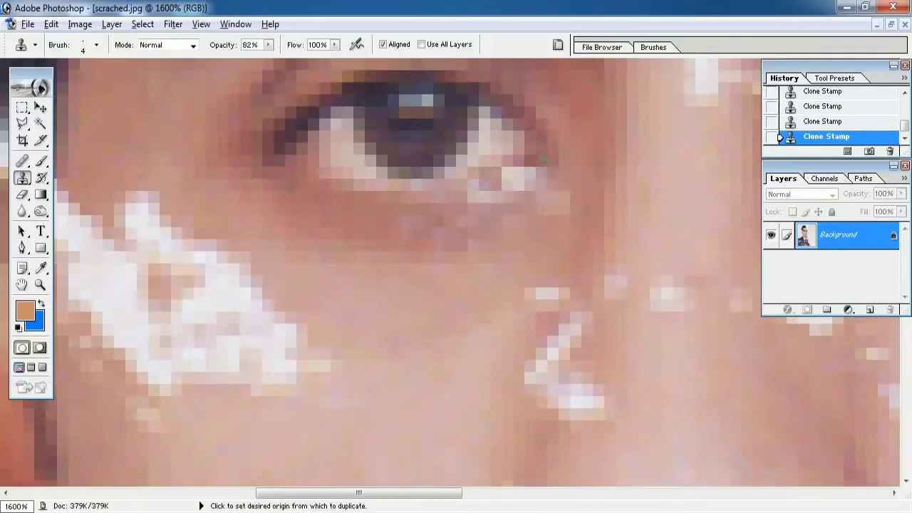
click(521, 173)
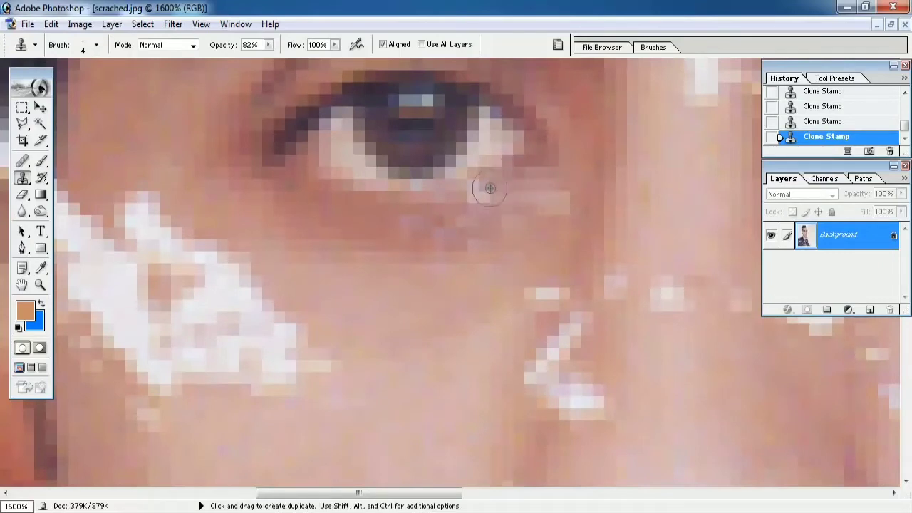
drag(504, 206, 473, 225)
Set the Clone Stamp opacity to 88% and clone hair and skin over most of the triangular torn patch at the temple.
scroll(446, 253, down, 8)
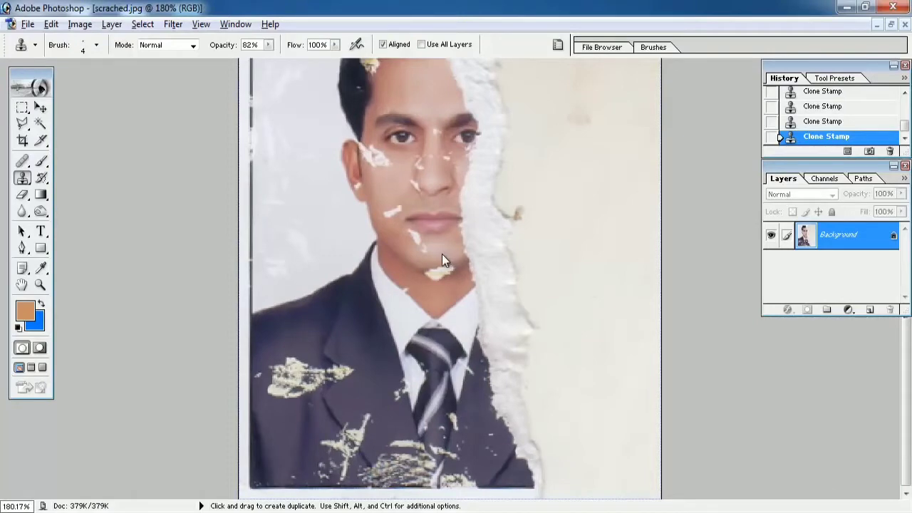
scroll(376, 149, up, 6)
scroll(488, 346, up, 2)
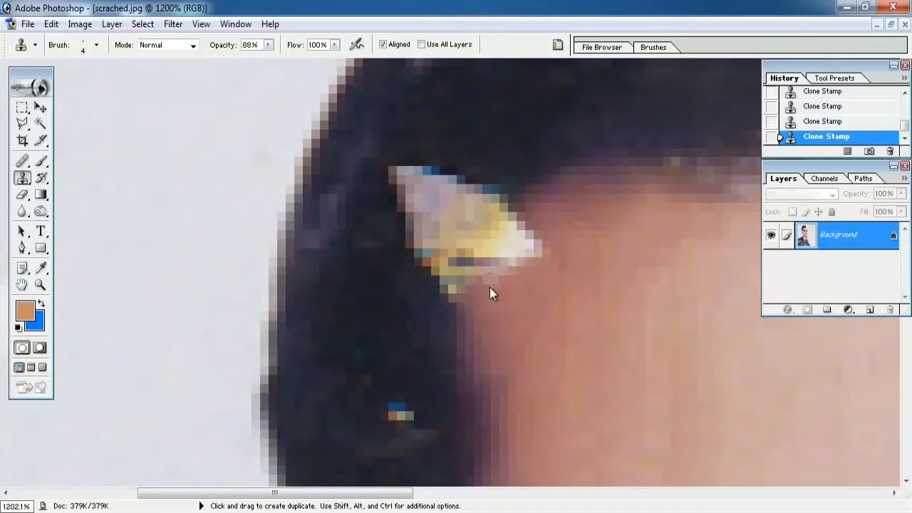
drag(441, 313, 450, 285)
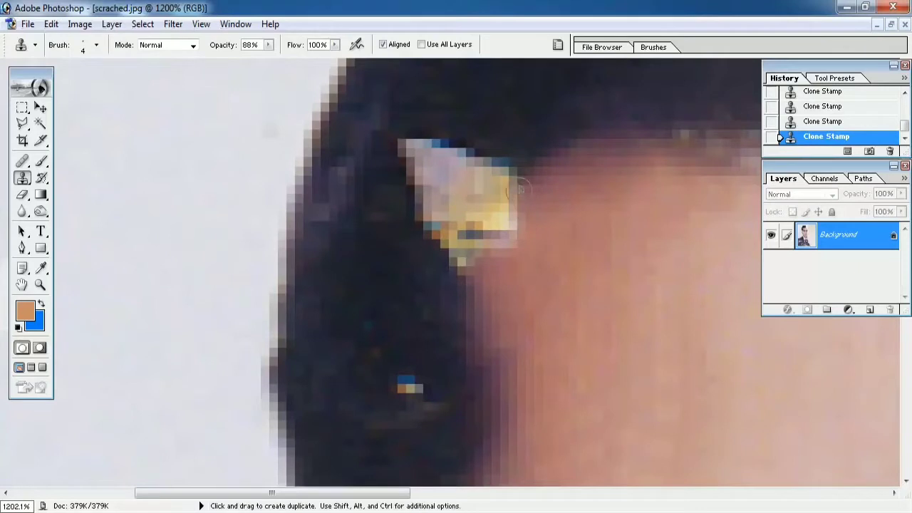
mouse_move(510, 187)
mouse_down()
mouse_move(472, 138)
mouse_move(393, 144)
mouse_up()
mouse_move(483, 173)
mouse_down()
mouse_move(428, 150)
mouse_move(421, 177)
mouse_move(484, 173)
mouse_move(477, 193)
mouse_move(454, 207)
mouse_move(449, 175)
mouse_move(427, 216)
mouse_up()
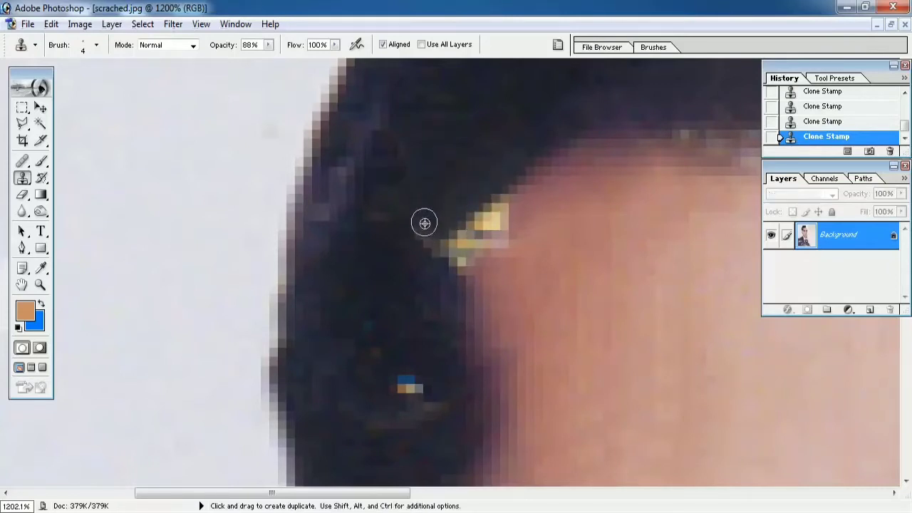
Clone over the remaining yellow fragments along the temple hairline, undoing the stray stamp on the background.
alt+click(415, 263)
drag(433, 254, 444, 242)
key(ctrl+equal)
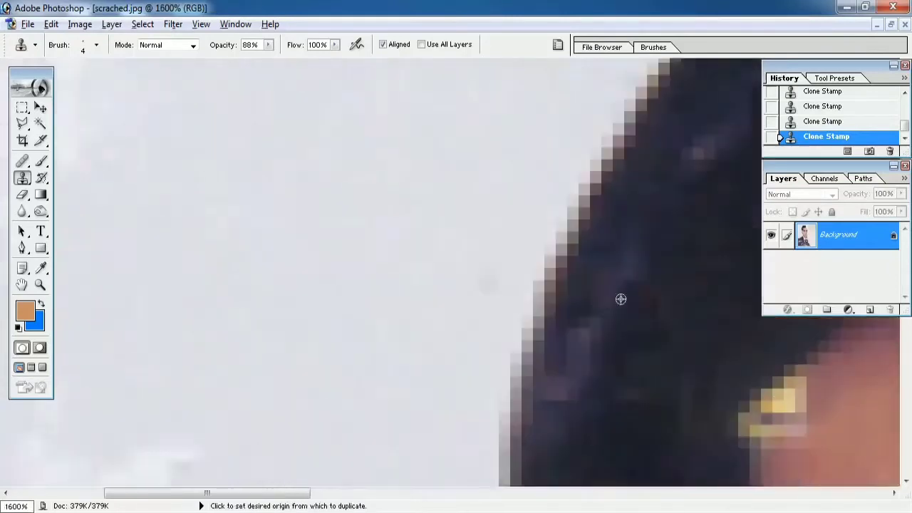
drag(505, 210, 495, 200)
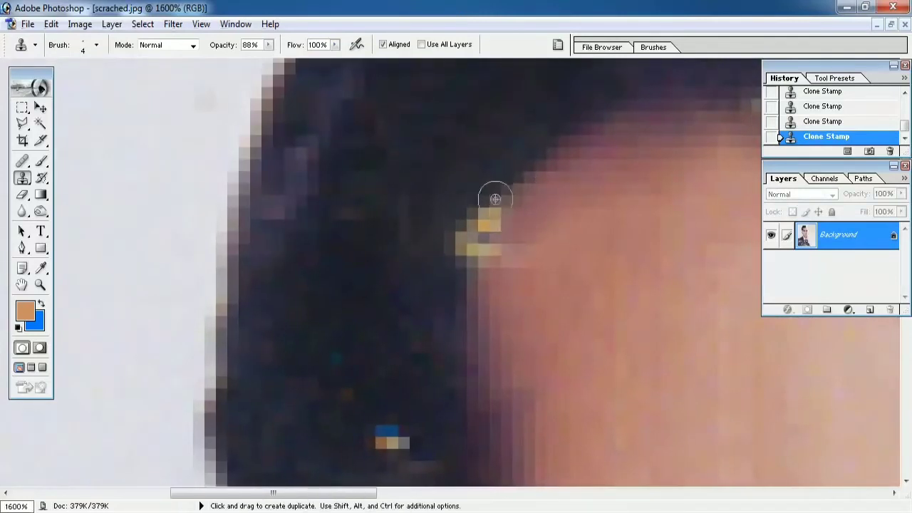
click(483, 242)
alt+click(449, 218)
click(182, 223)
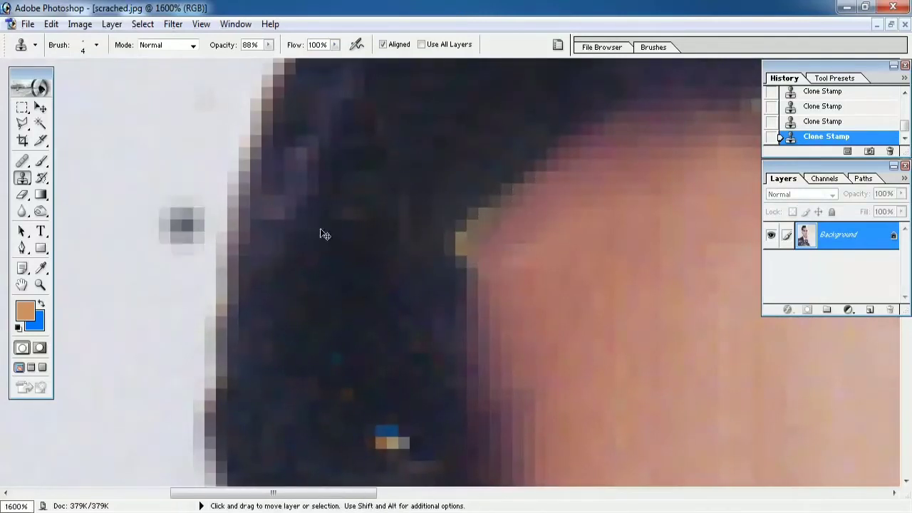
key(ctrl+z)
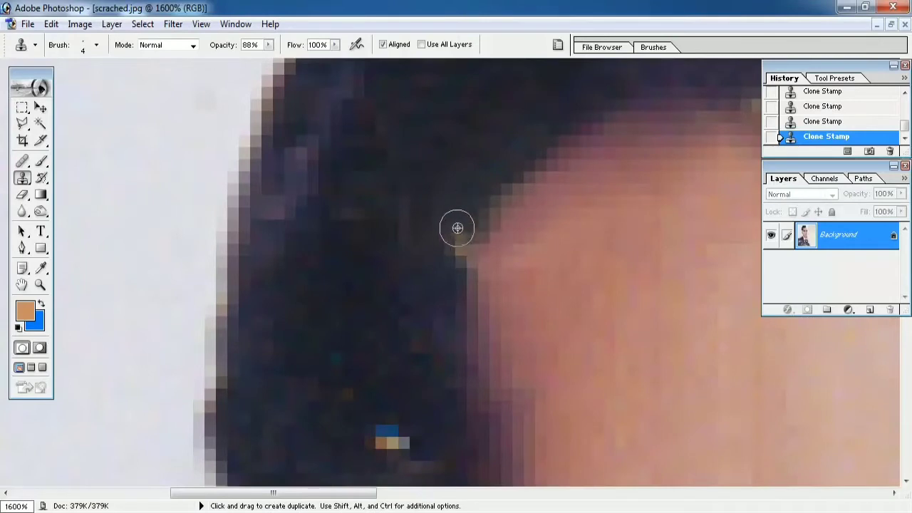
Clone cheek skin over the large white scratch below the outer corner of the eye.
scroll(439, 289, down, 14)
scroll(507, 318, up, 8)
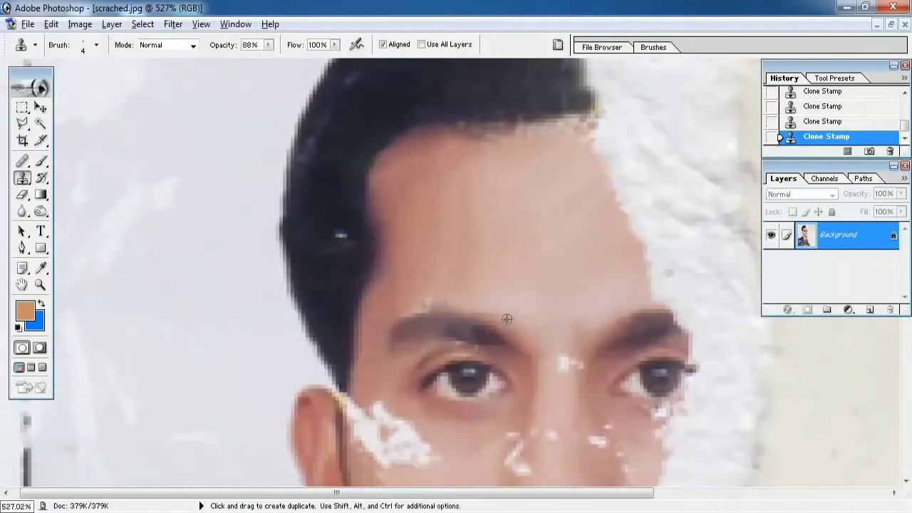
drag(595, 385, 440, 162)
scroll(439, 162, up, 5)
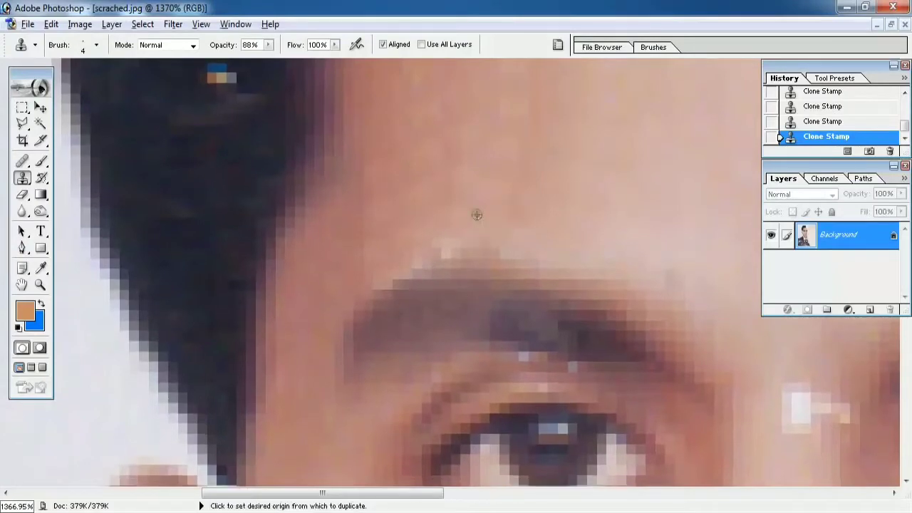
scroll(404, 251, down, 6)
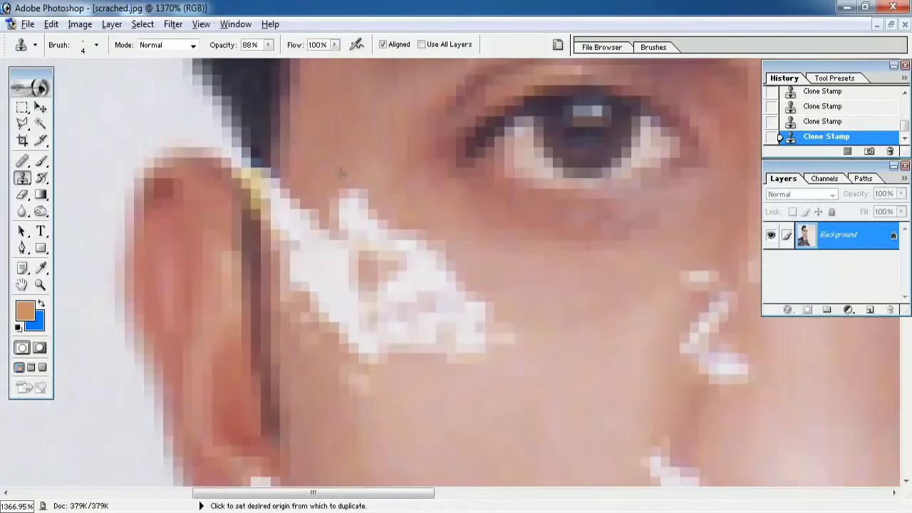
scroll(338, 208, down, 2)
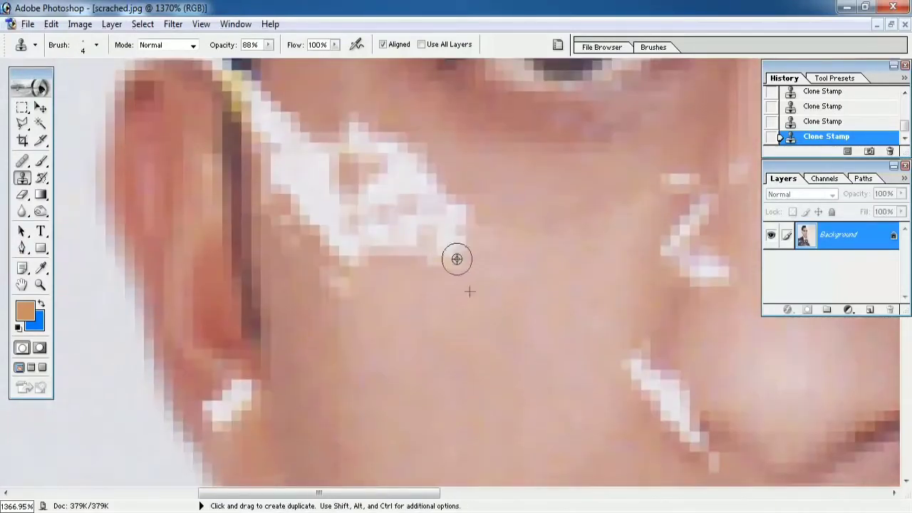
mouse_move(398, 242)
mouse_down()
mouse_move(341, 279)
mouse_move(328, 307)
mouse_move(325, 215)
mouse_move(277, 235)
mouse_move(266, 146)
mouse_move(307, 215)
mouse_move(337, 210)
mouse_move(377, 243)
mouse_move(426, 246)
mouse_move(451, 228)
mouse_move(423, 227)
mouse_move(440, 211)
mouse_move(373, 220)
mouse_move(313, 167)
mouse_move(393, 230)
mouse_up()
mouse_move(331, 121)
mouse_down()
mouse_move(406, 193)
mouse_move(447, 197)
mouse_move(505, 250)
mouse_move(451, 224)
mouse_up()
Clone skin over the white strip left between the ear and the cheek.
drag(408, 183, 505, 254)
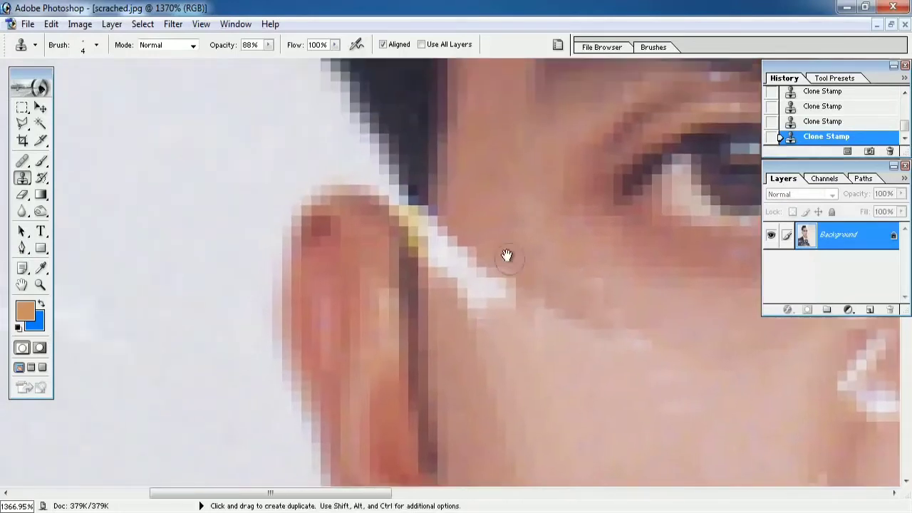
mouse_move(480, 320)
mouse_down()
mouse_move(455, 310)
mouse_move(467, 258)
mouse_move(457, 269)
mouse_move(444, 231)
mouse_move(438, 270)
mouse_move(446, 220)
mouse_up()
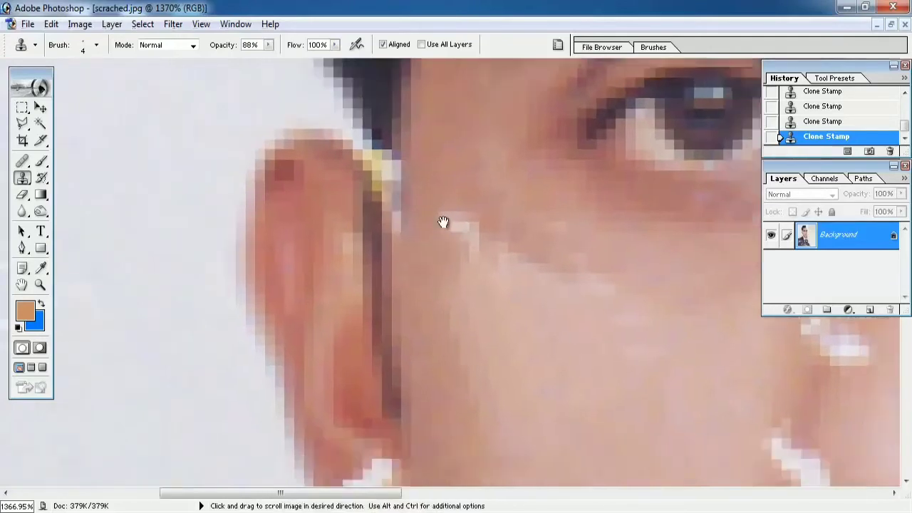
key(ctrl+minus)
mouse_move(572, 464)
mouse_down()
mouse_move(436, 382)
mouse_move(451, 370)
mouse_up()
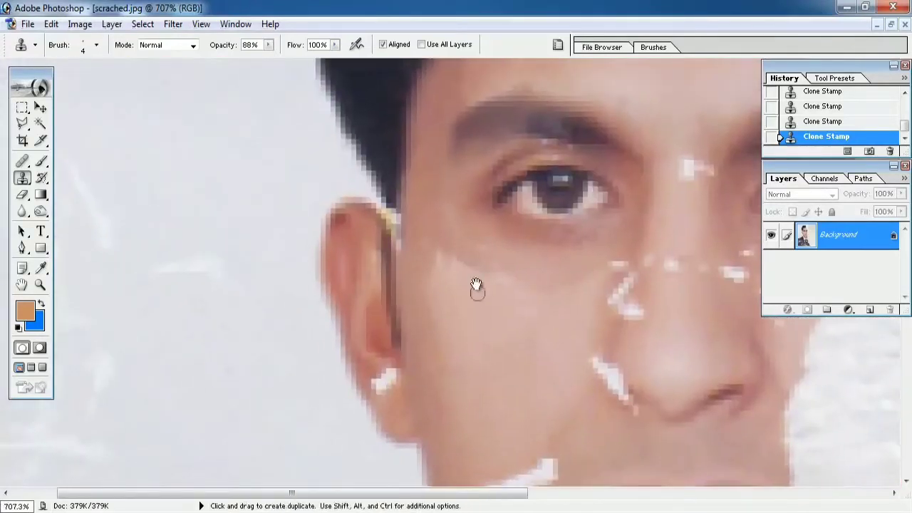
Set the Clone Stamp brush diameter to 9 px.
right_click(467, 263)
drag(500, 295, 496, 294)
key(Return)
drag(483, 325, 470, 229)
right_click(581, 245)
drag(599, 272, 597, 272)
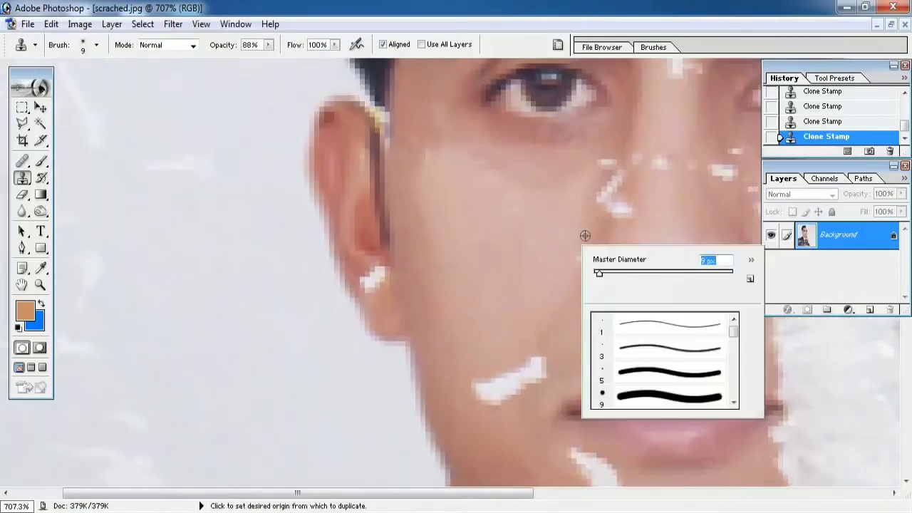
key(Return)
scroll(586, 307, up, 3)
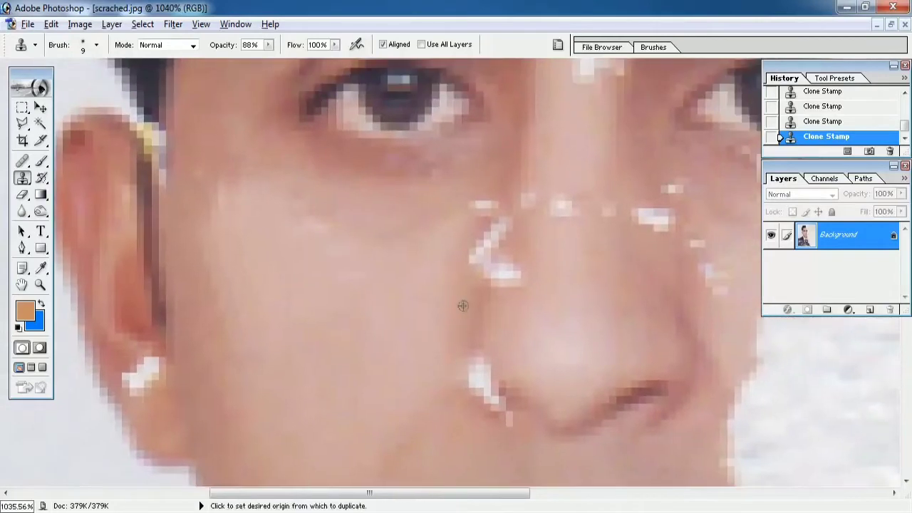
Set the Clone Stamp brush to 4 px and clone skin over the white scratches on the side of the nose away from the tear.
right_click(502, 200)
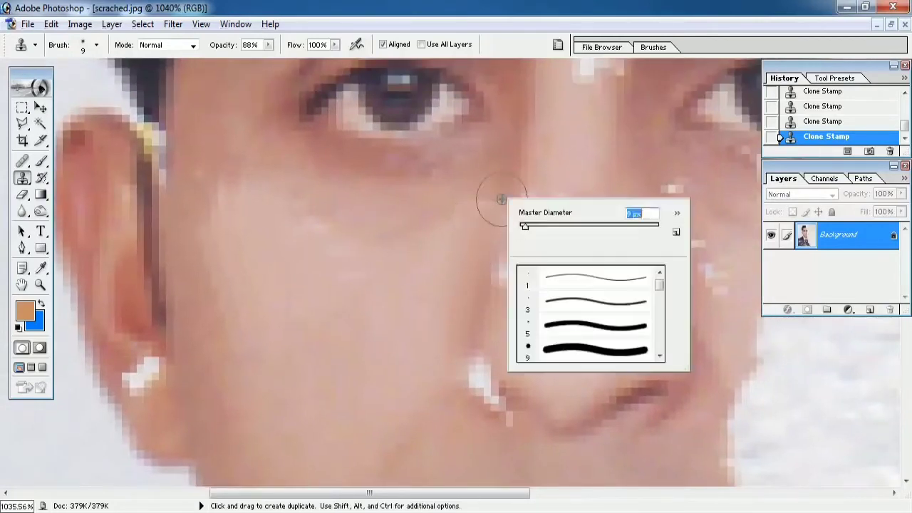
text(4)
key(Return)
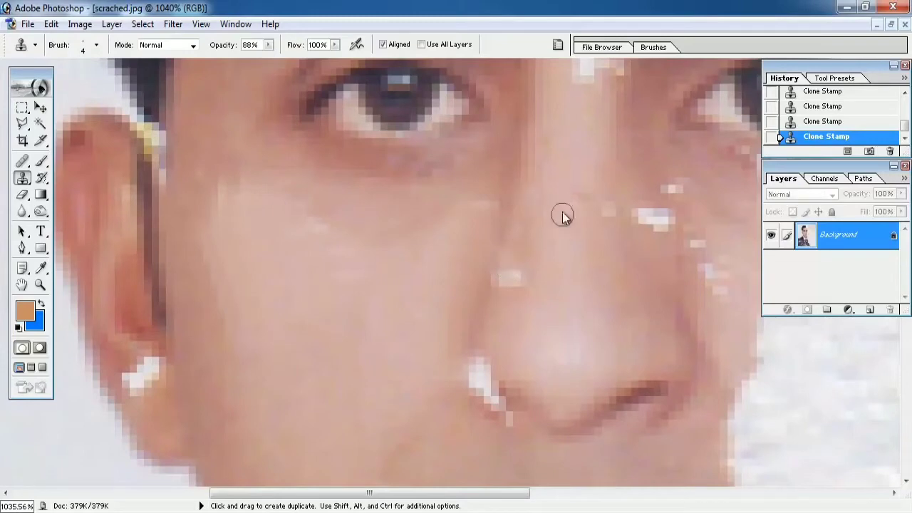
drag(562, 216, 540, 226)
drag(476, 249, 500, 223)
alt+click(478, 246)
click(468, 275)
click(459, 276)
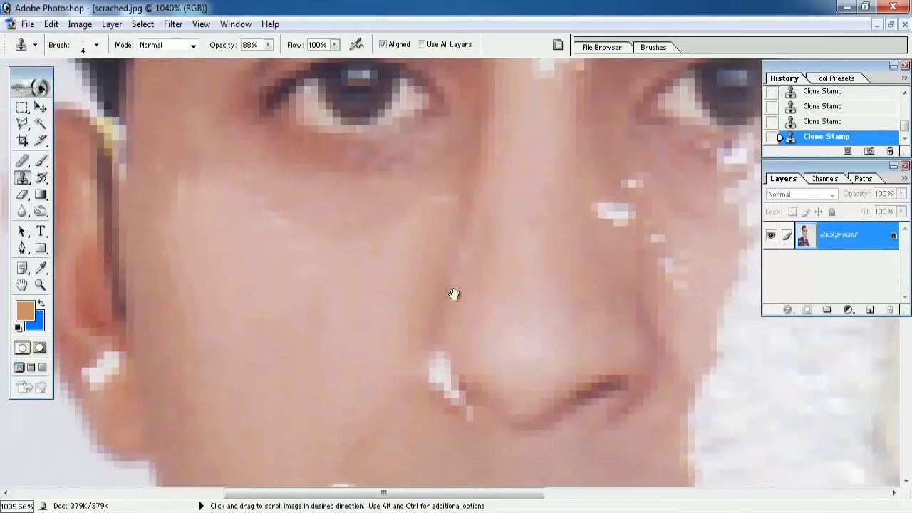
Outline the intact nostril and surrounding nose wing with the Polygonal Lasso and copy the selection to a new layer.
drag(454, 295, 478, 207)
alt+click(503, 329)
drag(484, 338, 414, 220)
scroll(474, 271, up, 4)
mouse_move(448, 421)
mouse_down()
mouse_move(334, 275)
mouse_move(266, 307)
mouse_move(266, 342)
mouse_up()
key(l)
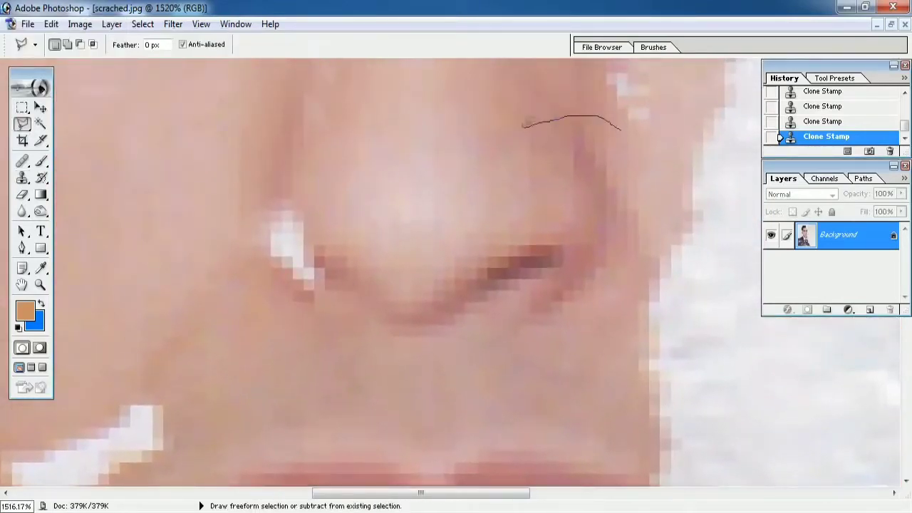
click(614, 122)
right_click(582, 161)
click(605, 266)
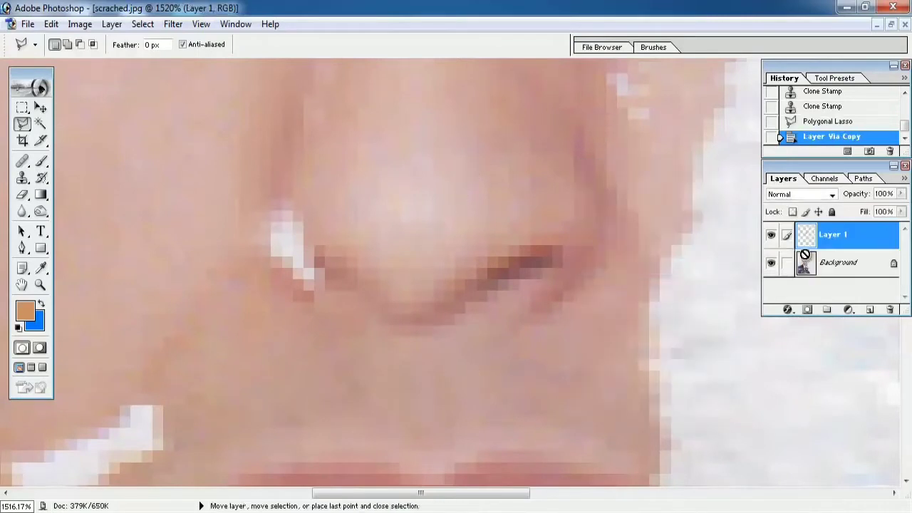
Flip the copied nostril horizontally and position it over the scratched nostril on the opposite side of the nose.
key(ctrl+t)
right_click(548, 236)
click(599, 413)
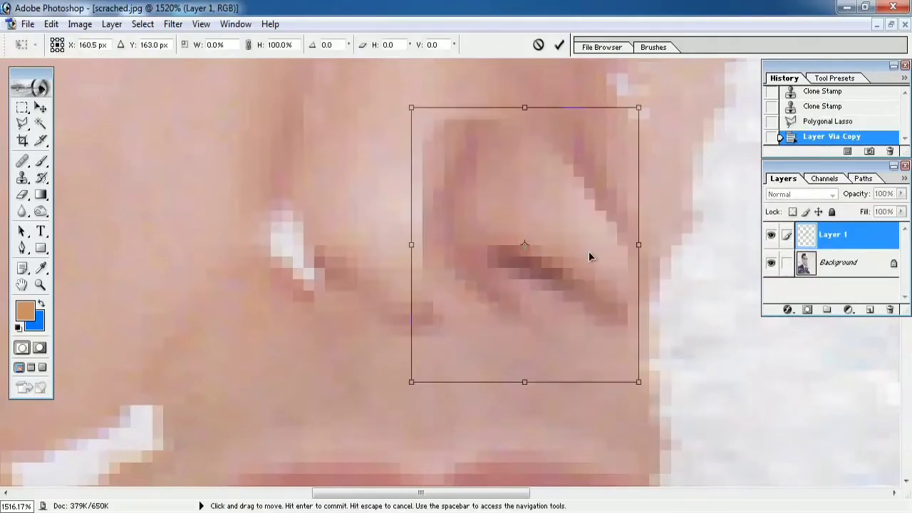
drag(588, 251, 391, 246)
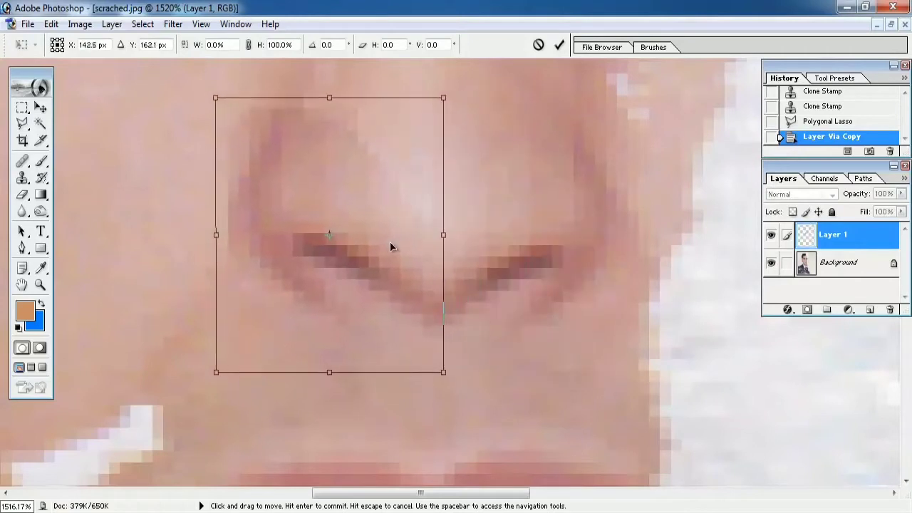
key(Return)
Reduce the nostril layer's opacity to 72% and shift it slightly outward to line up with the nose underneath.
drag(882, 207, 878, 208)
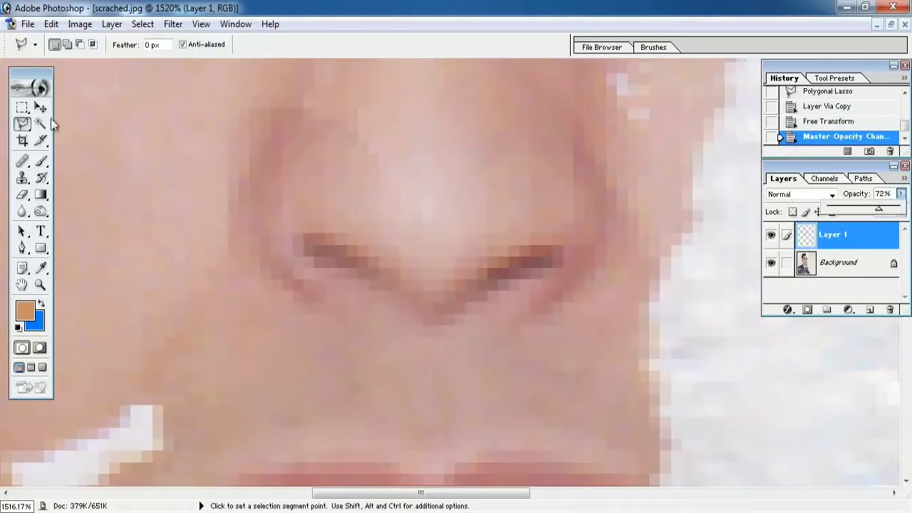
click(40, 108)
drag(326, 247, 307, 250)
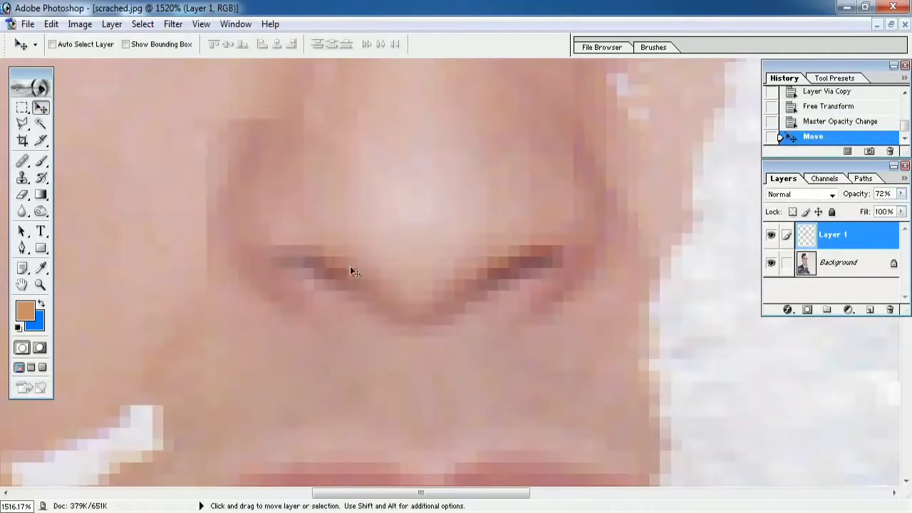
Erase the hard edges of the copied nostril layer with a soft 21 px eraser at 60% opacity.
scroll(349, 266, down, 5)
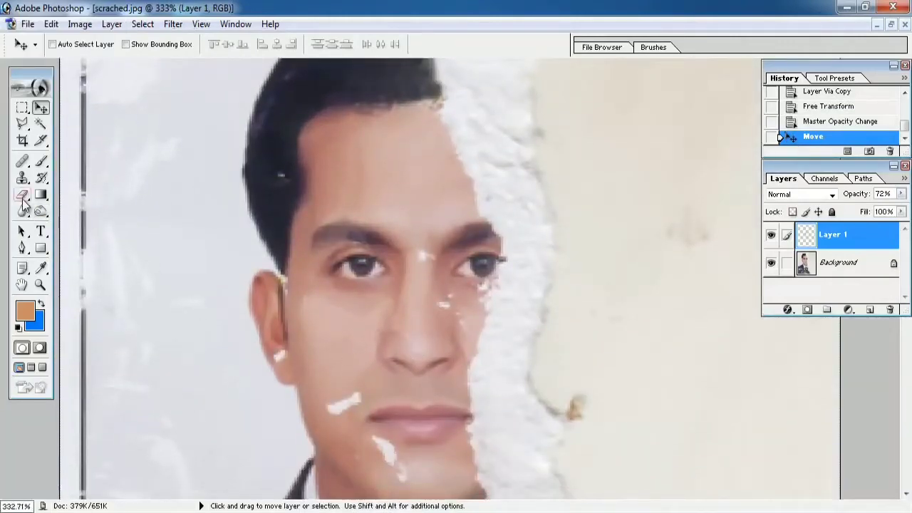
click(22, 195)
right_click(402, 311)
click(96, 45)
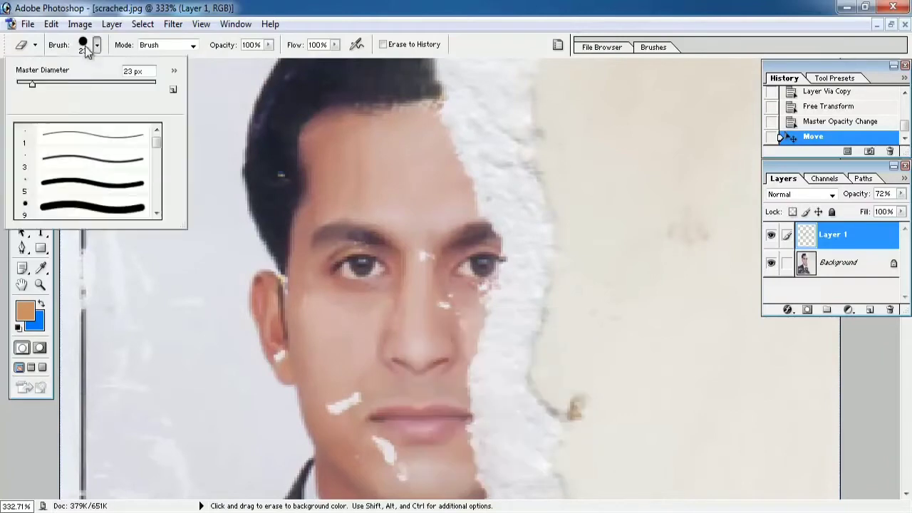
scroll(62, 193, down, 3)
click(71, 194)
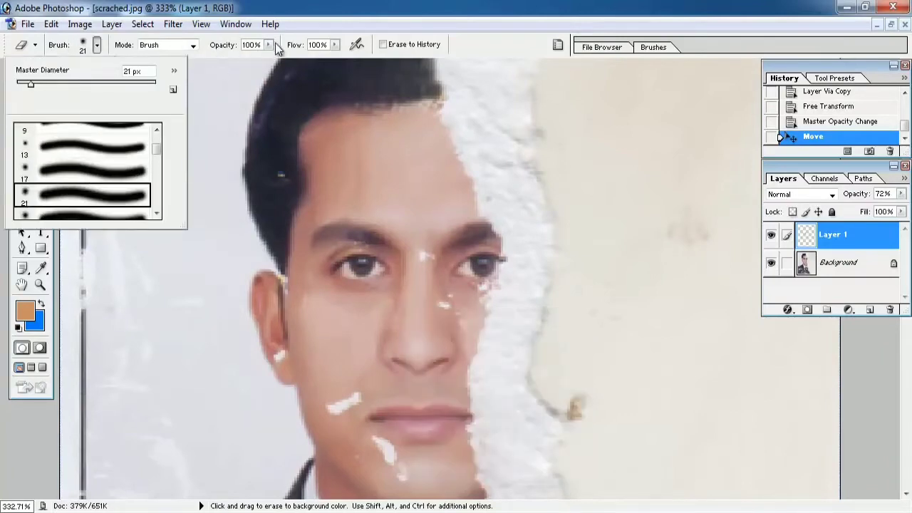
drag(270, 45, 244, 62)
scroll(396, 235, up, 2)
drag(392, 231, 492, 138)
click(517, 288)
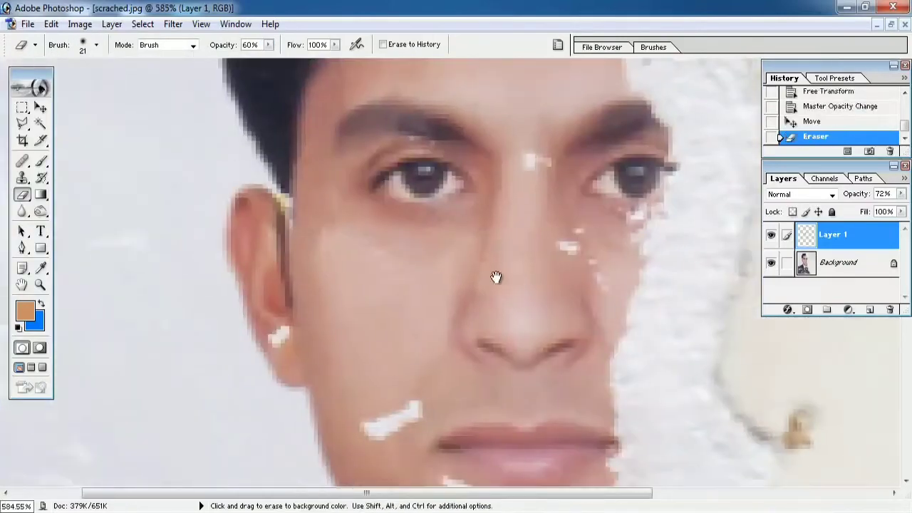
click(495, 277)
click(466, 263)
click(438, 250)
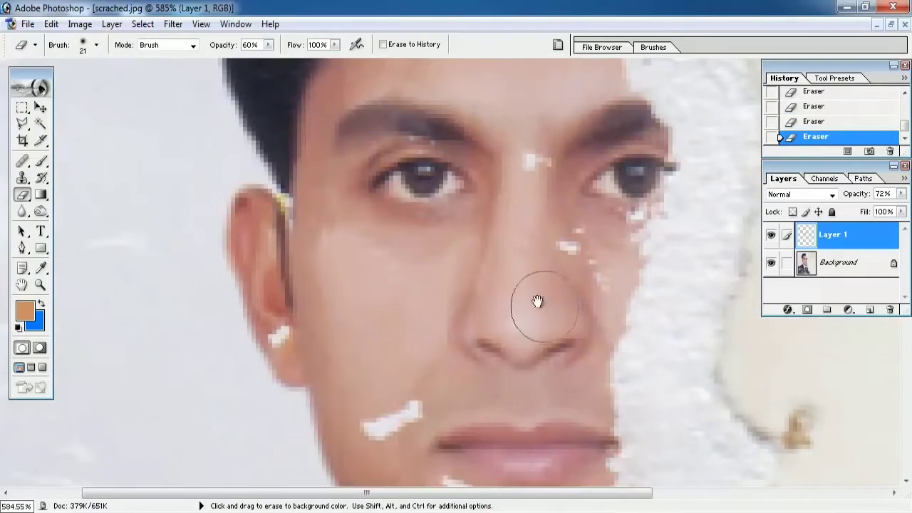
Merge the nostril layer with the linked Background layer.
click(80, 23)
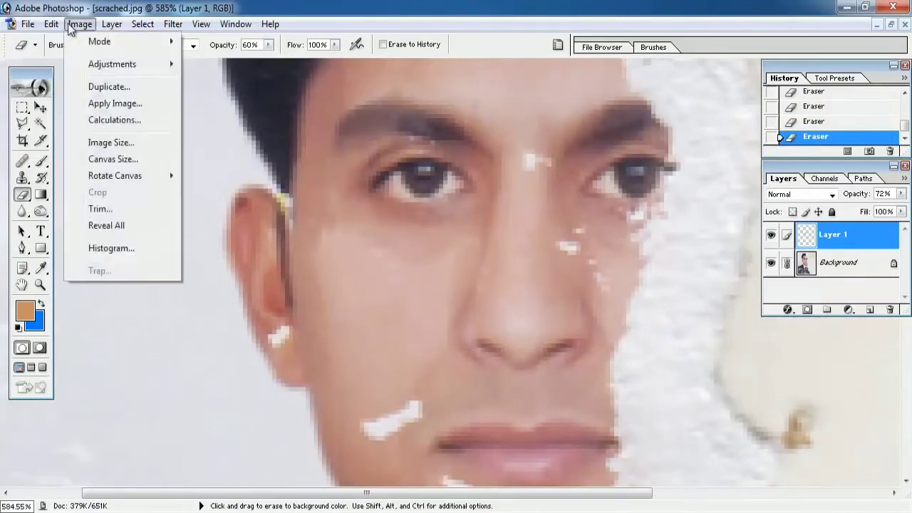
mouse_move(57, 26)
mouse_move(110, 27)
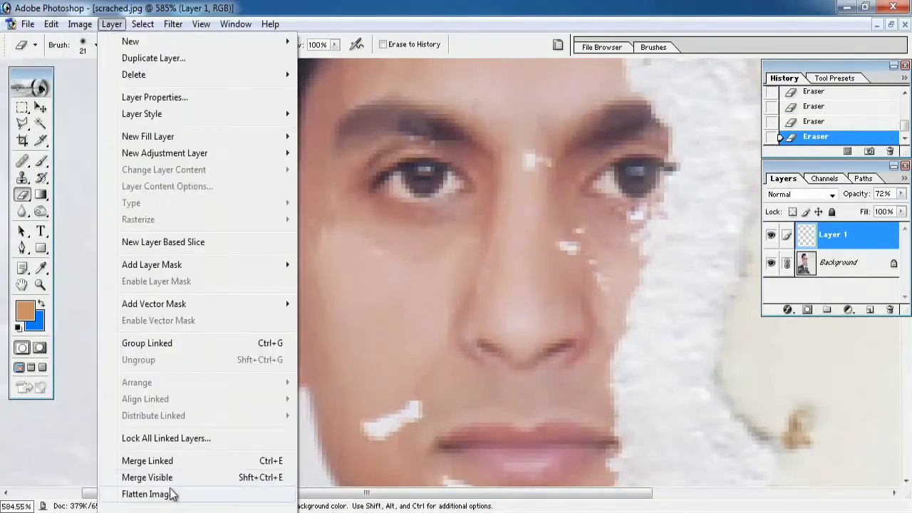
click(168, 461)
Clone skin over the white spots on the nose bridge between the eyes and on the side of the nose nearest the tear.
scroll(610, 396, up, 3)
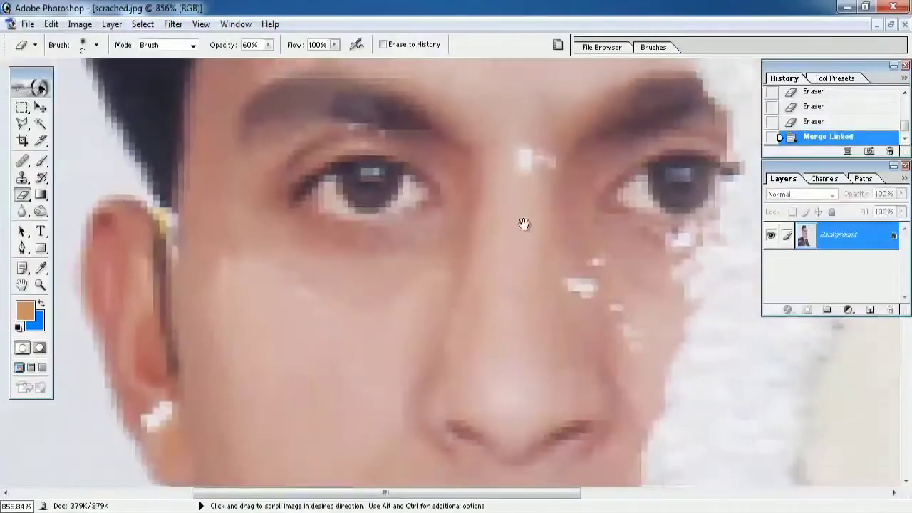
click(22, 178)
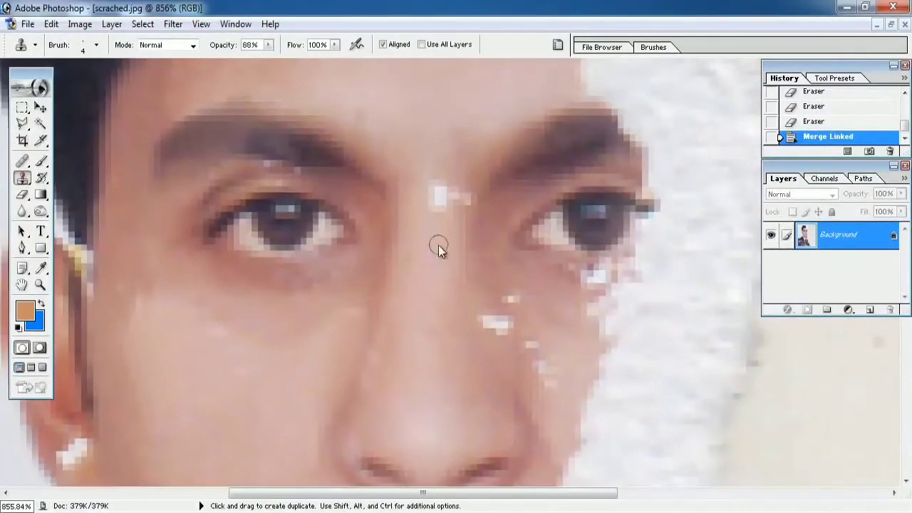
alt+click(442, 221)
click(436, 208)
click(433, 206)
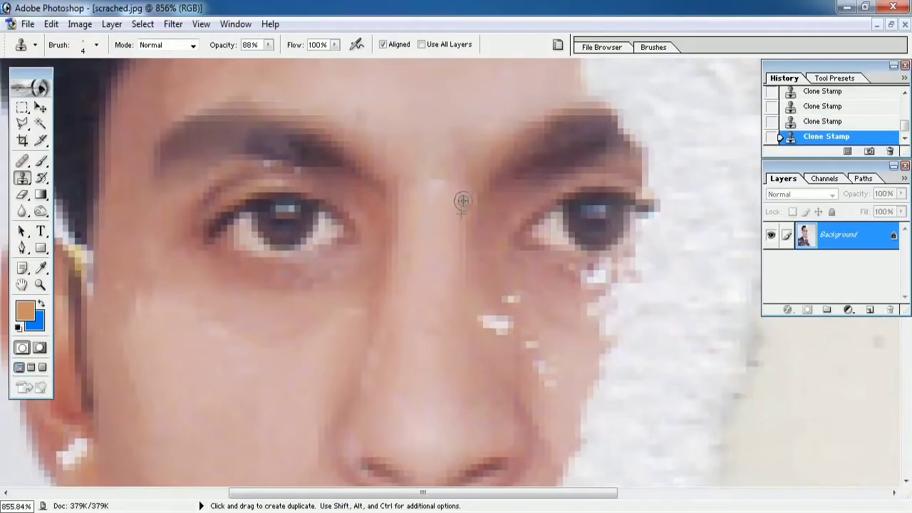
scroll(429, 180, down, 3)
scroll(430, 180, right, 2)
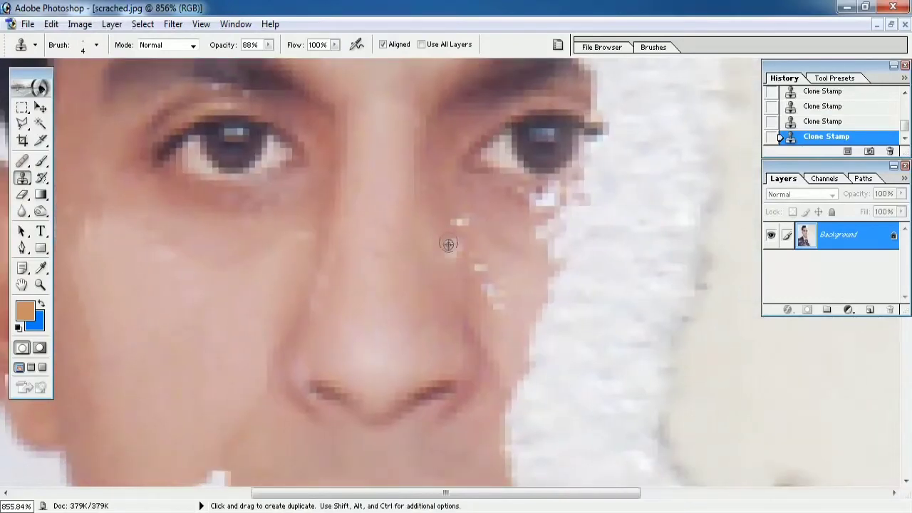
drag(459, 221, 408, 152)
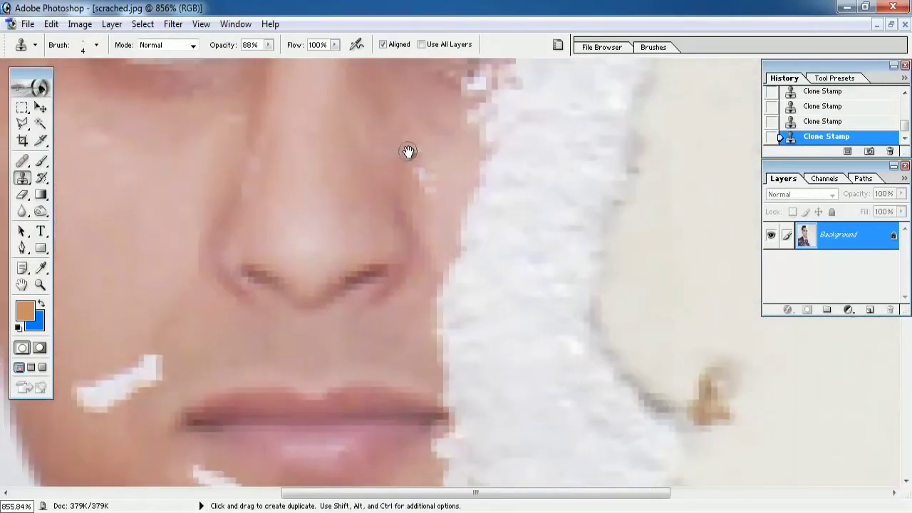
Set the Clone Stamp brush to 5 px and clone cheek skin over the white scratch beside the corner of the mouth.
mouse_move(118, 328)
mouse_down()
mouse_move(273, 173)
mouse_move(304, 185)
mouse_up()
right_click(272, 172)
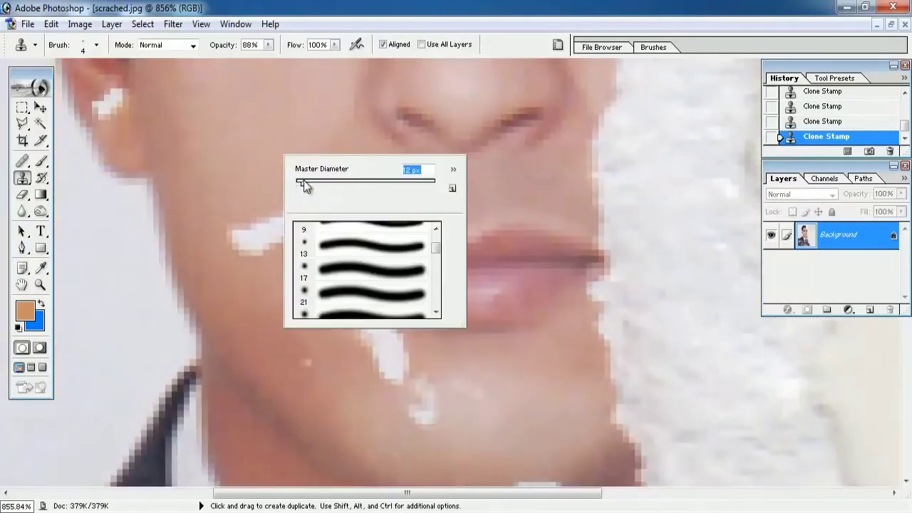
key(Escape)
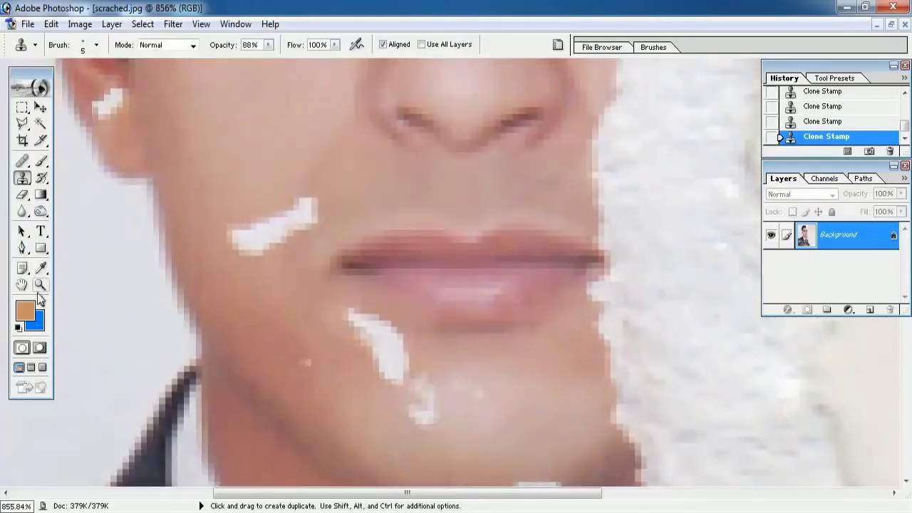
click(40, 284)
click(337, 270)
click(24, 177)
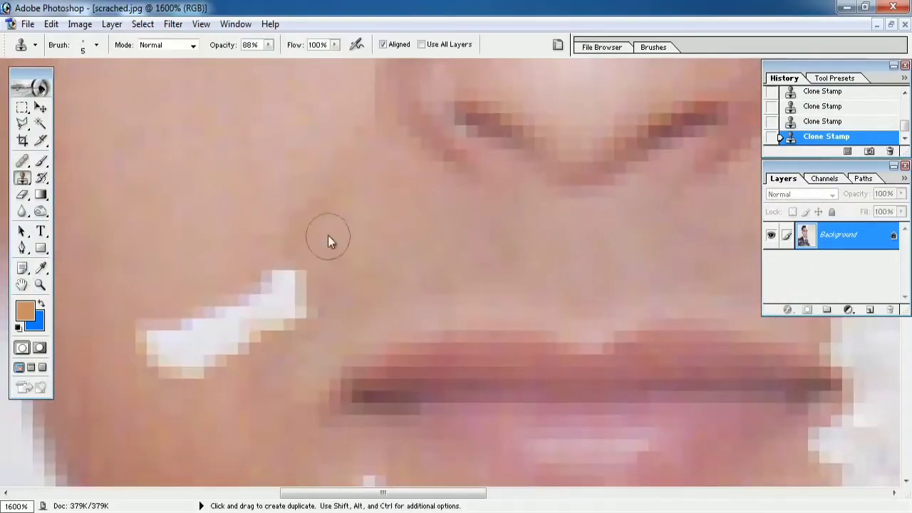
drag(287, 316, 387, 139)
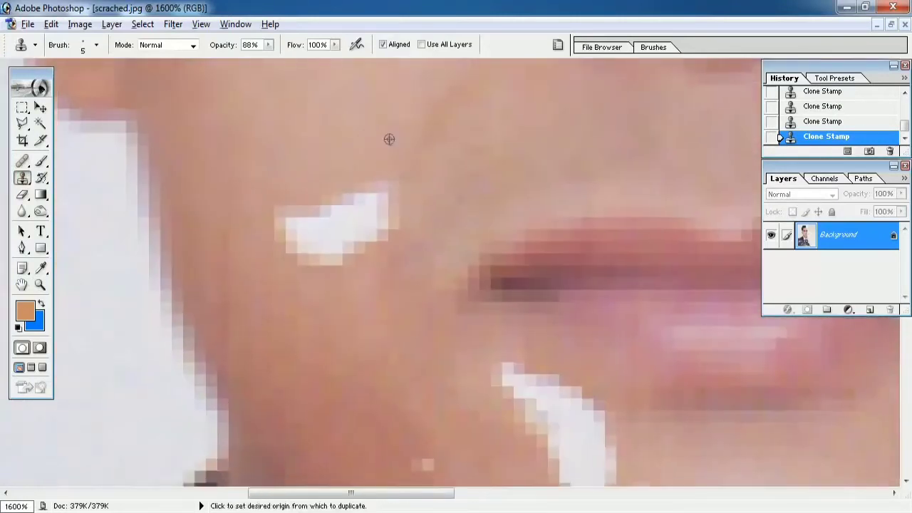
mouse_move(385, 178)
mouse_down()
mouse_move(352, 204)
mouse_move(369, 177)
mouse_move(349, 171)
mouse_move(334, 181)
mouse_move(355, 207)
mouse_move(335, 226)
mouse_up()
mouse_move(328, 282)
mouse_down()
mouse_move(332, 357)
mouse_move(317, 288)
mouse_up()
drag(347, 180, 338, 207)
drag(335, 256, 391, 209)
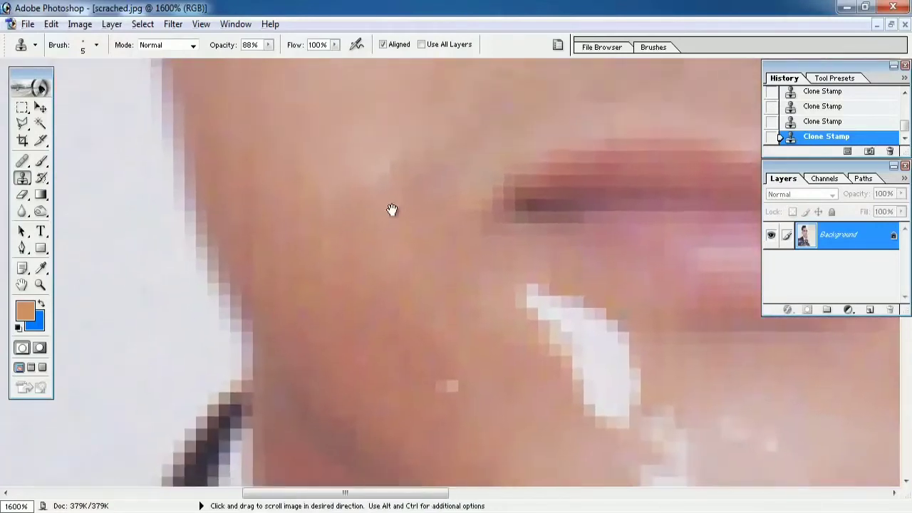
Clone skin over the curved white scratch below the corner of the mouth and the smaller marks on the chin.
mouse_move(462, 311)
mouse_down()
mouse_move(361, 163)
mouse_move(383, 263)
mouse_move(409, 258)
mouse_move(395, 198)
mouse_move(329, 164)
mouse_up()
drag(382, 299, 350, 259)
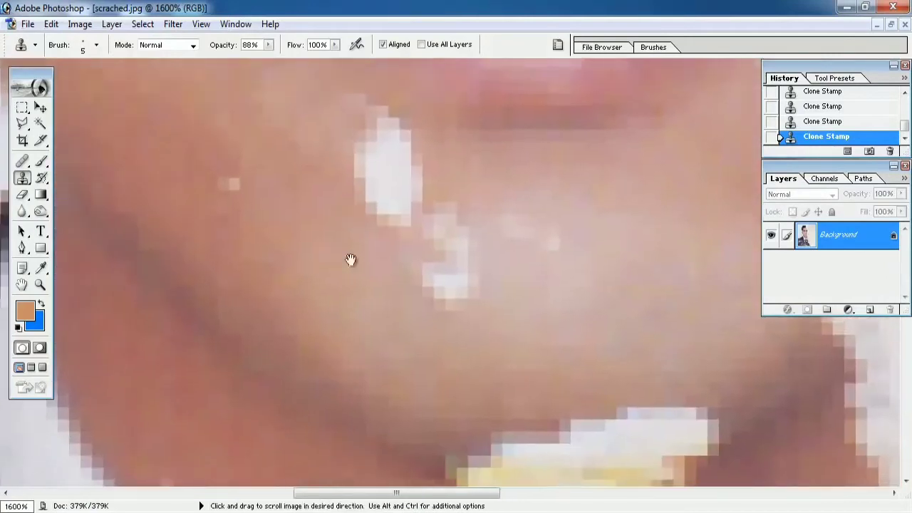
mouse_move(417, 292)
mouse_down()
mouse_move(460, 278)
mouse_move(423, 267)
mouse_move(498, 256)
mouse_up()
mouse_move(532, 263)
mouse_down()
mouse_move(426, 281)
mouse_move(480, 296)
mouse_up()
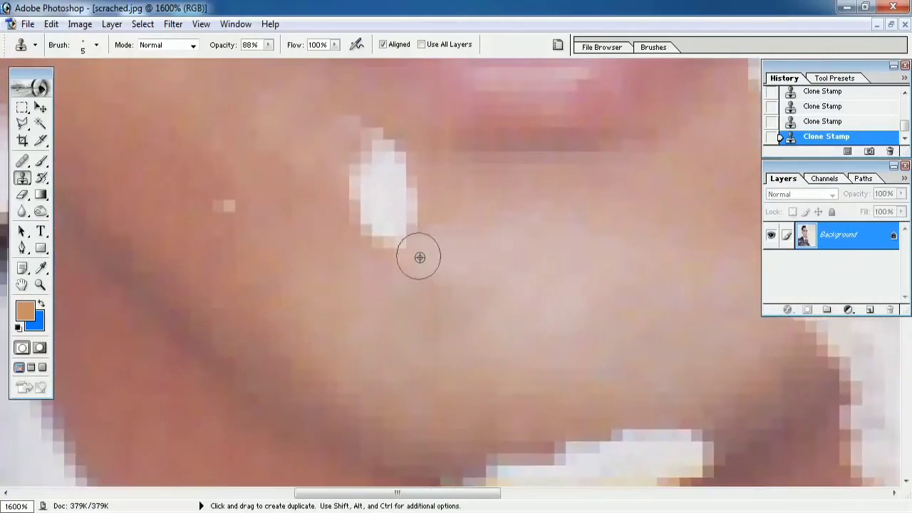
drag(418, 257, 416, 314)
mouse_move(456, 282)
mouse_down()
mouse_move(431, 263)
mouse_move(472, 252)
mouse_move(450, 252)
mouse_move(417, 204)
mouse_up()
drag(453, 265, 484, 215)
mouse_move(461, 227)
mouse_down()
mouse_move(450, 196)
mouse_move(421, 183)
mouse_move(462, 234)
mouse_move(432, 252)
mouse_up()
Set the Clone Stamp brush to 16 px and its opacity to 62%.
scroll(433, 252, down, 10)
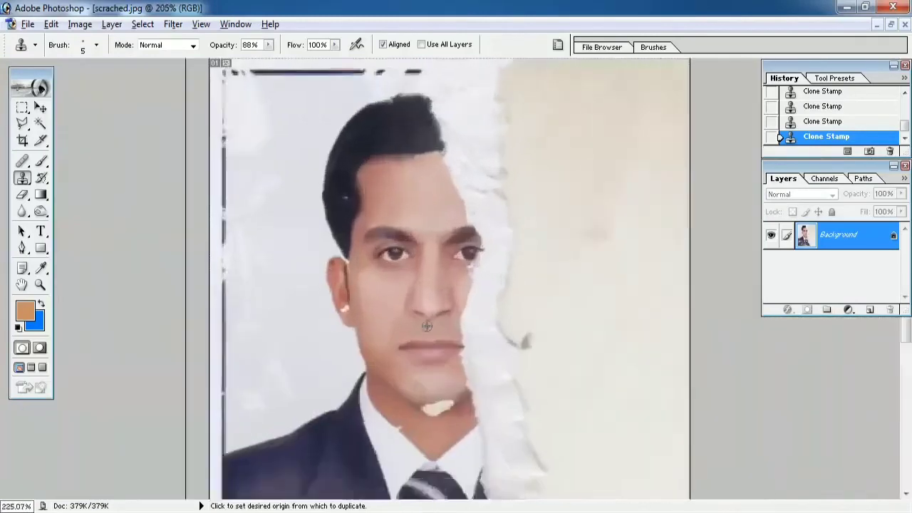
scroll(428, 263, up, 2)
right_click(367, 334)
drag(384, 362, 391, 364)
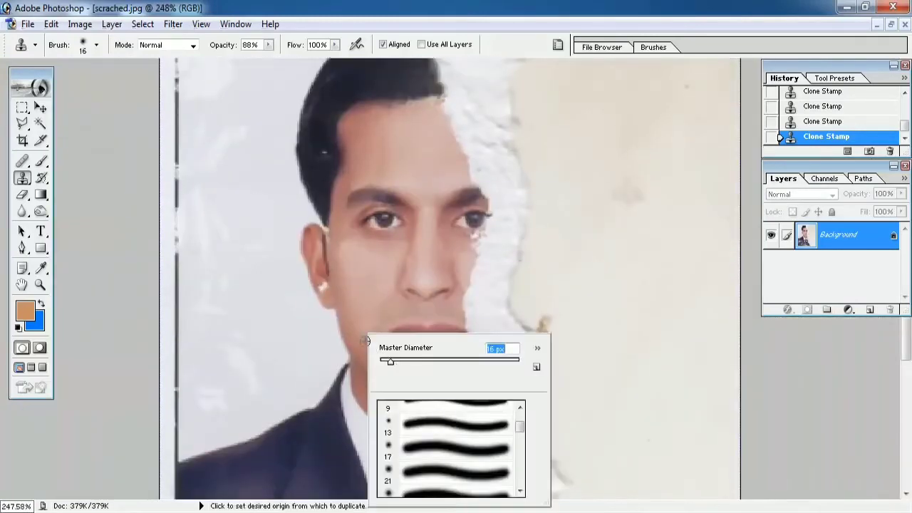
key(Return)
click(268, 45)
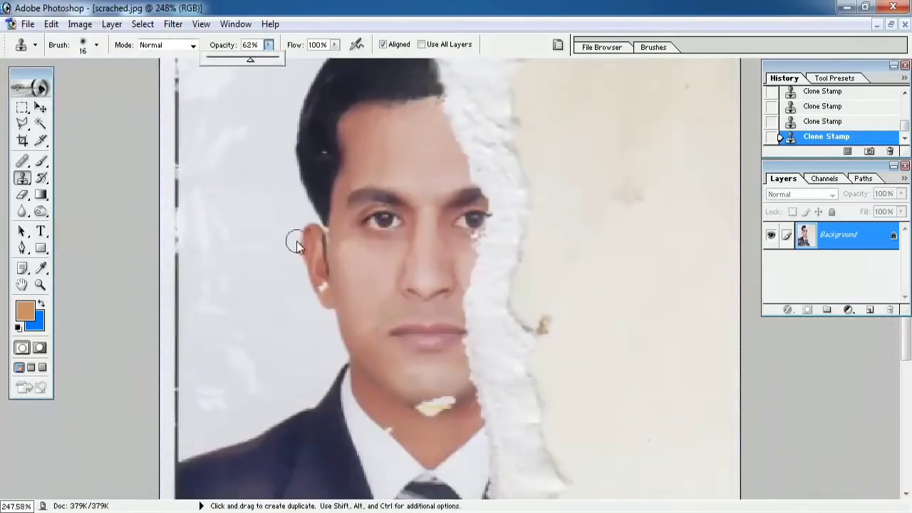
key(Return)
Revert the photo to an earlier Clone Stamp state in the history.
drag(382, 298, 382, 219)
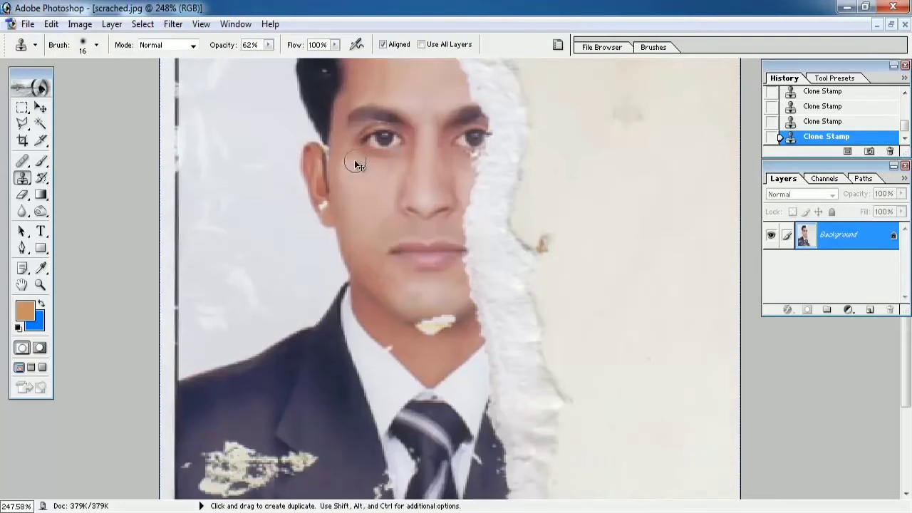
scroll(342, 186, down, 2)
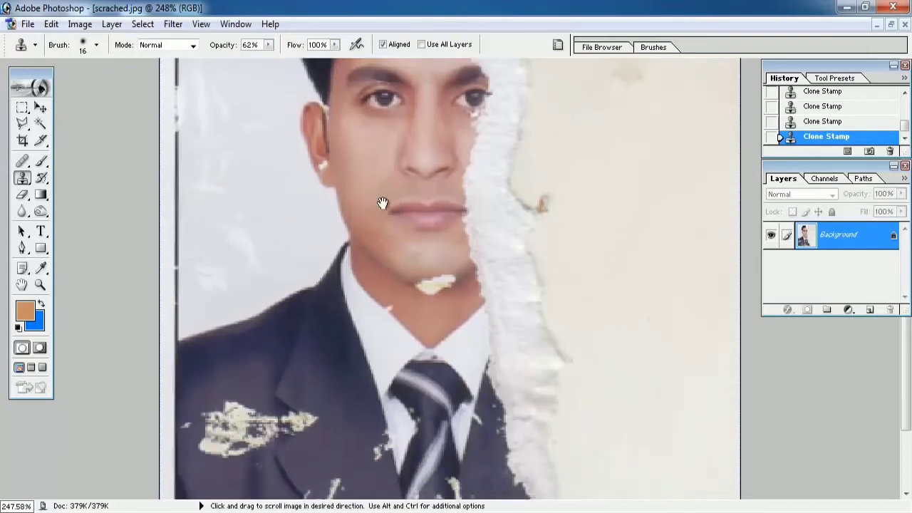
scroll(377, 154, down, 1)
scroll(382, 129, up, 5)
scroll(369, 206, up, 1)
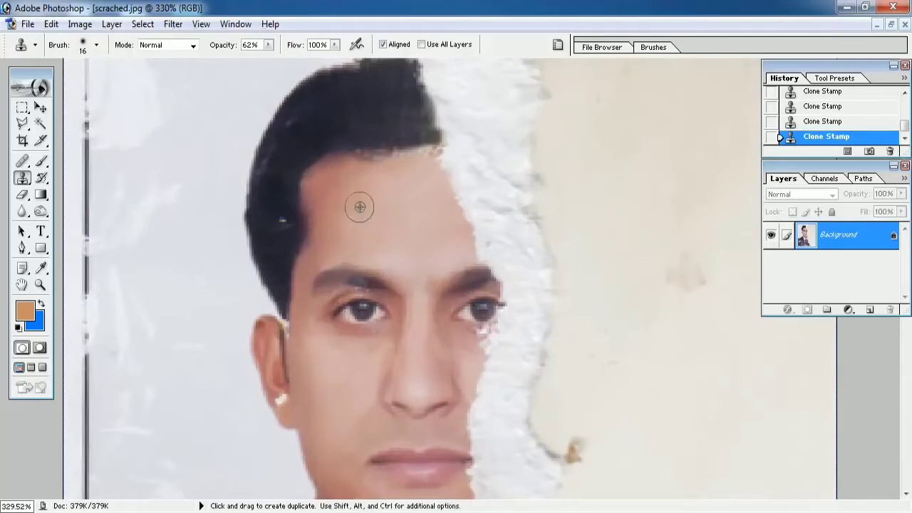
scroll(363, 201, down, 2)
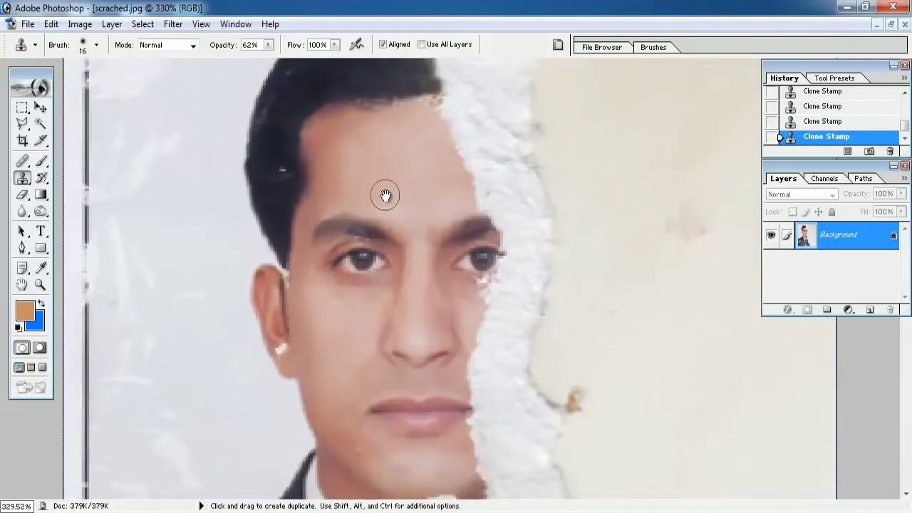
click(828, 121)
scroll(433, 204, down, 1)
scroll(497, 305, up, 3)
scroll(497, 304, down, 3)
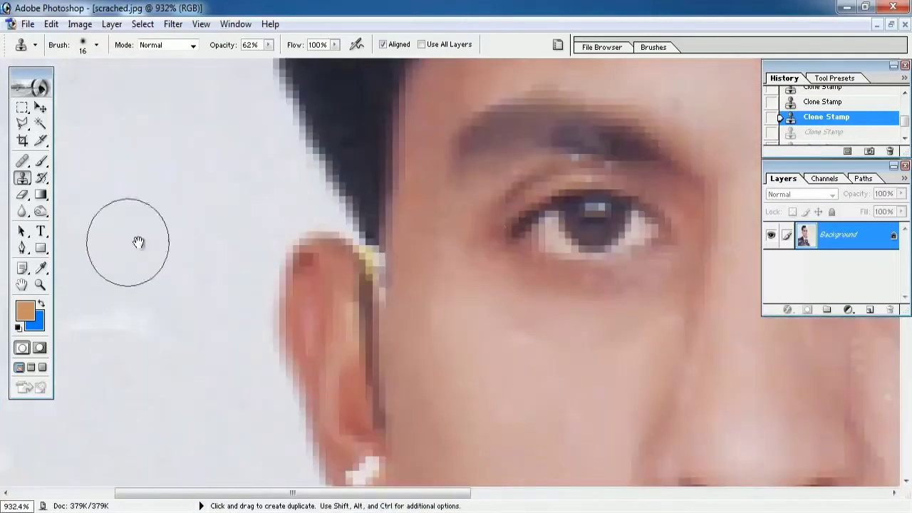
Set the Clone Stamp to 4 px and 89% opacity, and clone over the yellow-white damage where the upper ear meets the hair.
right_click(495, 282)
click(267, 44)
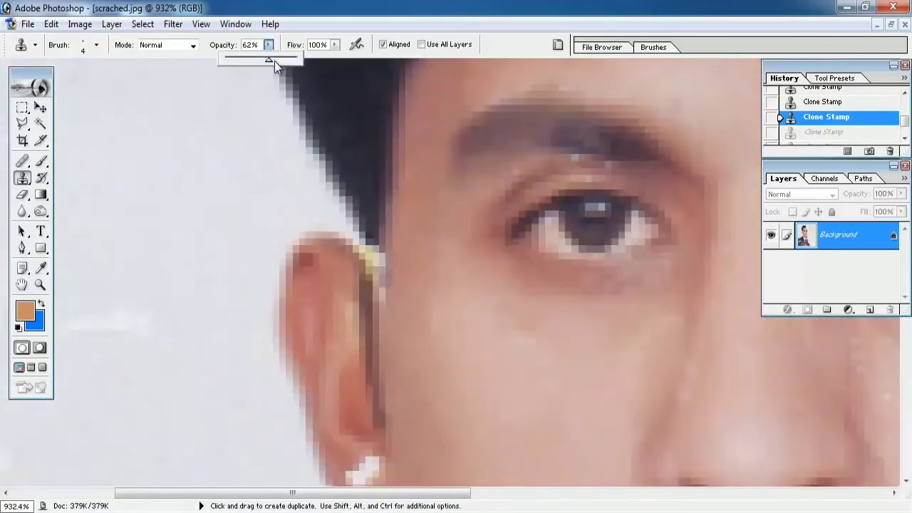
click(362, 235)
mouse_move(367, 239)
mouse_down()
mouse_move(379, 294)
mouse_move(371, 281)
mouse_move(378, 216)
mouse_move(427, 309)
mouse_up()
scroll(600, 406, up, 4)
alt+click(430, 310)
mouse_move(399, 228)
mouse_down()
mouse_move(428, 278)
mouse_move(466, 277)
mouse_move(482, 299)
mouse_move(489, 213)
mouse_move(539, 332)
mouse_up()
alt+click(482, 238)
Clone chin and jaw-shadow tones over both ends of the white and yellow patch beneath the chin.
scroll(488, 254, down, 6)
scroll(541, 332, up, 4)
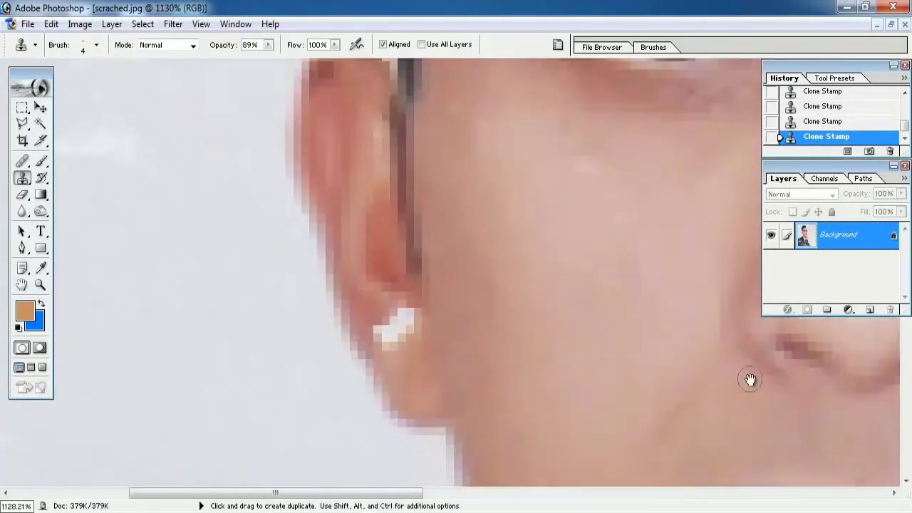
drag(748, 380, 523, 93)
drag(755, 470, 560, 211)
alt+click(555, 208)
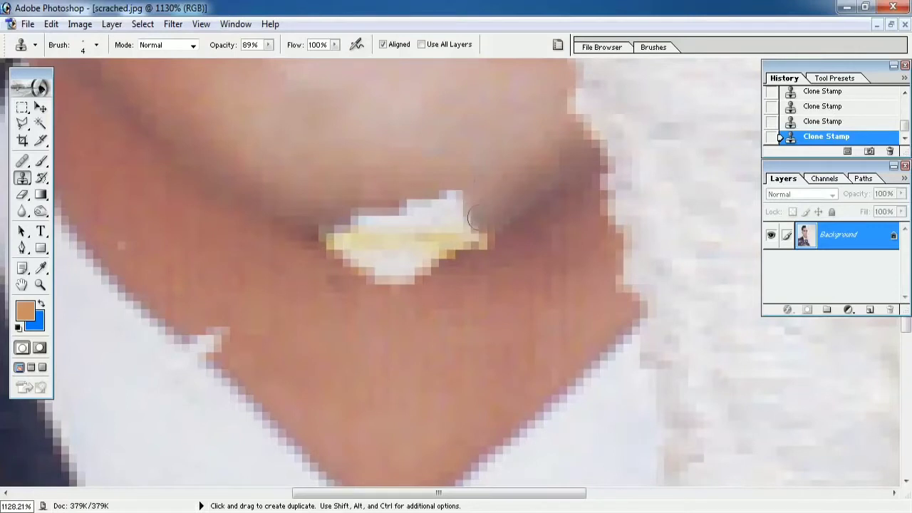
drag(476, 220, 461, 203)
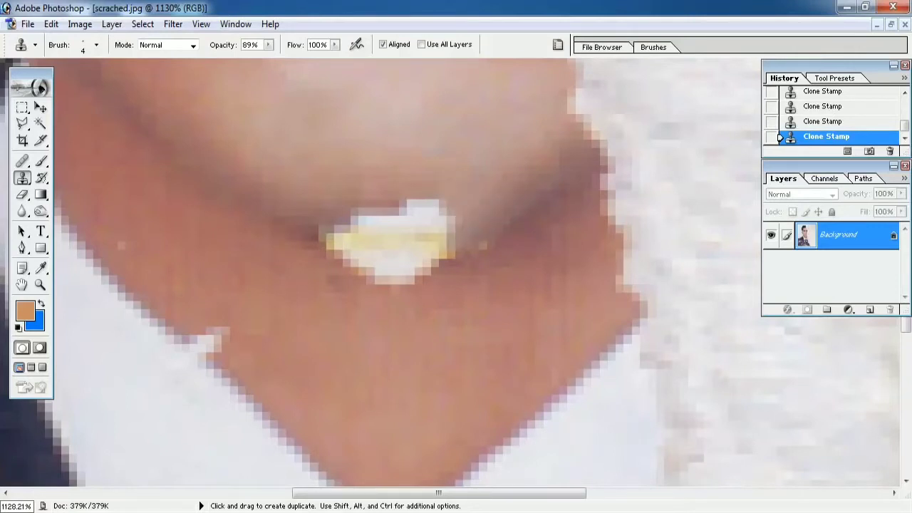
mouse_move(309, 222)
mouse_down()
mouse_move(427, 214)
mouse_move(472, 198)
mouse_move(424, 228)
mouse_up()
Clone neck skin over the lower edge of the white patch beneath the chin.
scroll(429, 265, down, 1)
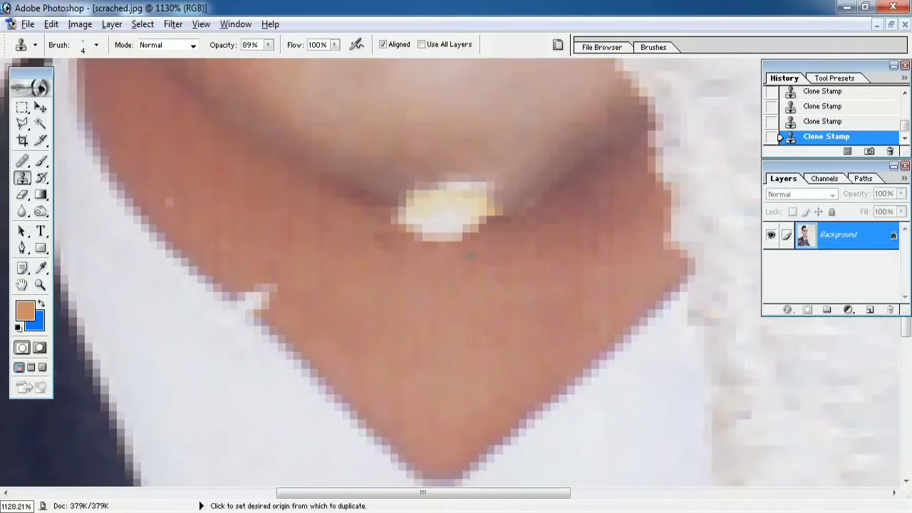
alt+click(461, 247)
click(466, 229)
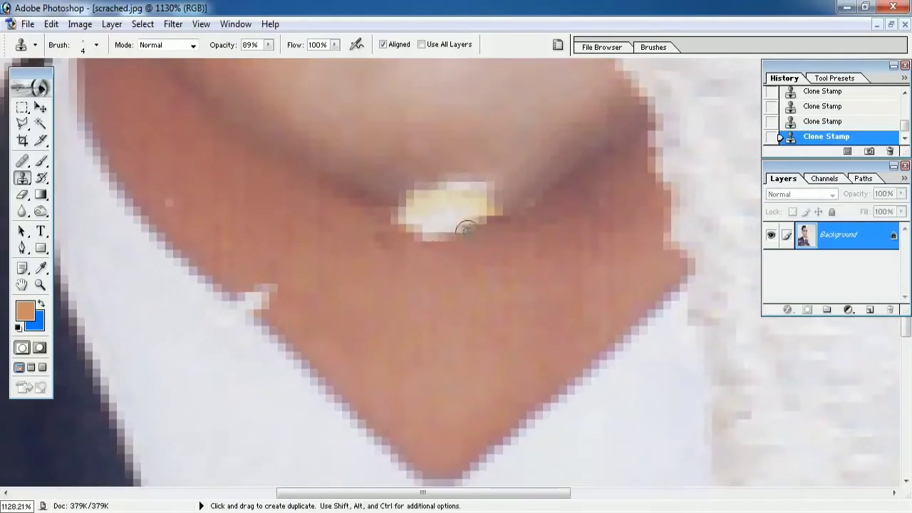
alt+click(407, 223)
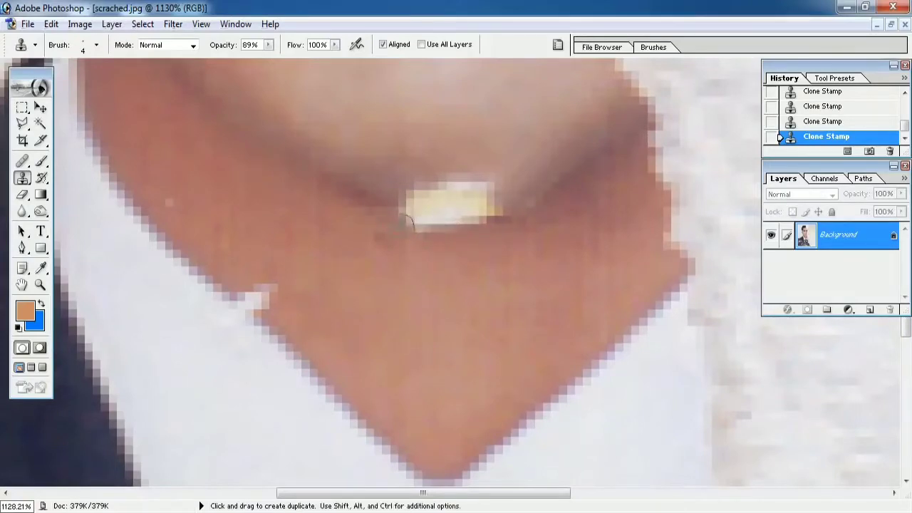
click(443, 228)
Clone jaw skin over the rest of the white and yellow patch beneath the chin, raising the Clone Stamp opacity to 97%.
ctrl+click(405, 342)
drag(406, 341, 287, 136)
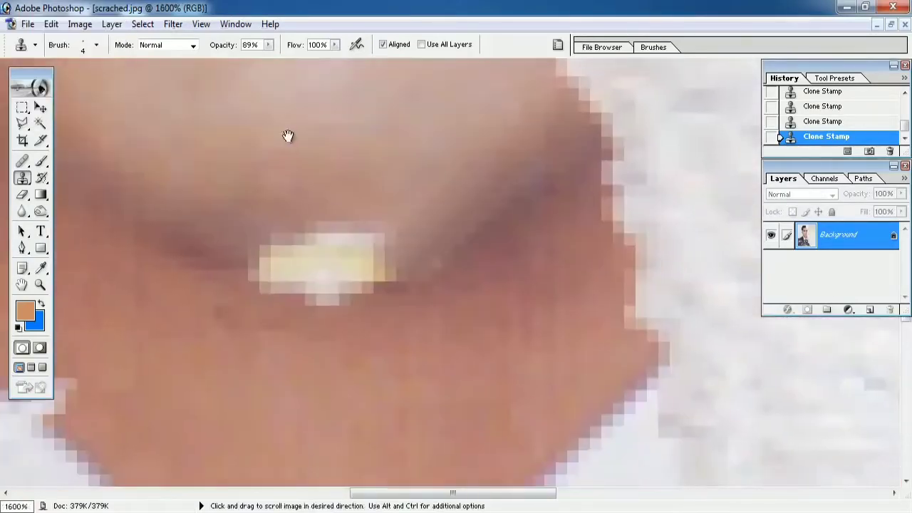
mouse_move(385, 238)
mouse_down()
mouse_move(376, 268)
mouse_move(341, 276)
mouse_move(379, 233)
mouse_up()
alt+click(232, 252)
drag(266, 258, 310, 258)
click(268, 45)
click(282, 236)
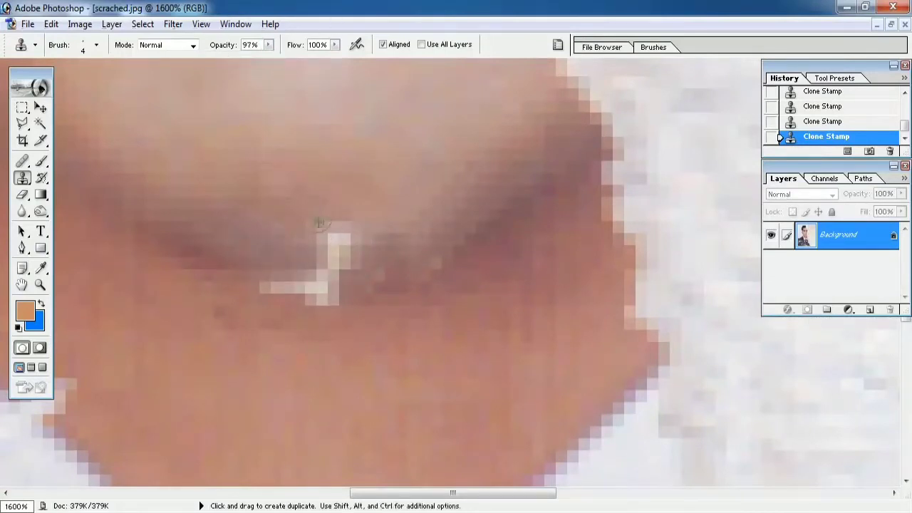
mouse_move(332, 229)
mouse_down()
mouse_move(341, 239)
mouse_move(335, 265)
mouse_up()
drag(333, 260, 361, 234)
alt+click(267, 238)
drag(289, 260, 355, 254)
Set the Clone Stamp brush to 7 px and clone neighbouring tones over the blotches along the repaired jawline.
scroll(350, 249, down, 5)
scroll(350, 249, up, 4)
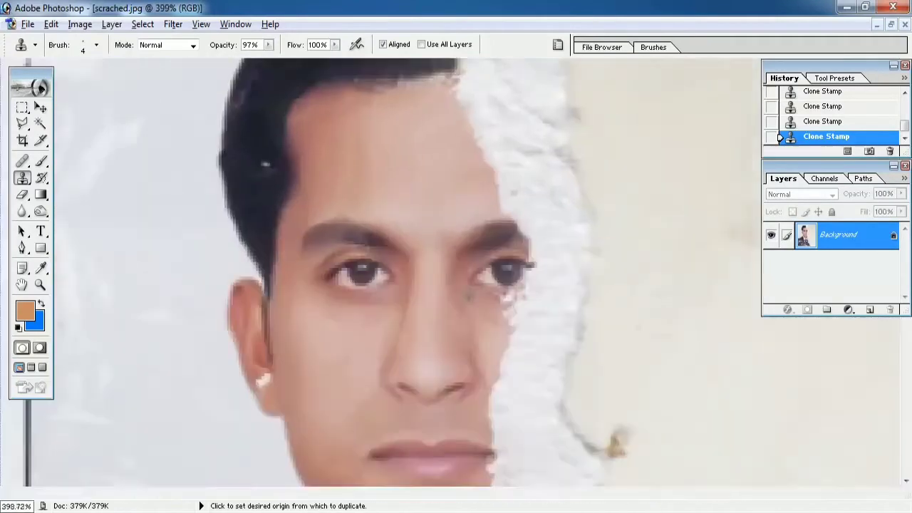
drag(324, 472, 432, 222)
scroll(432, 221, up, 3)
scroll(432, 221, down, 5)
right_click(261, 249)
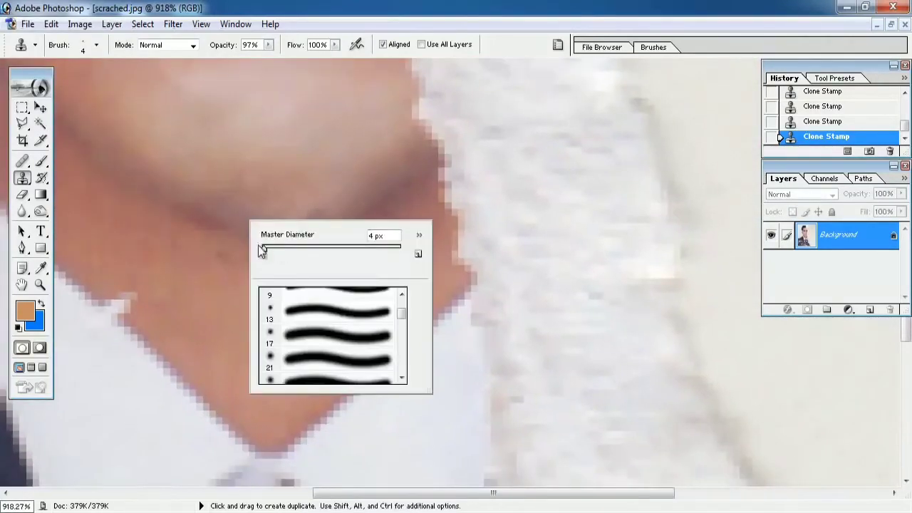
key(Return)
key(z)
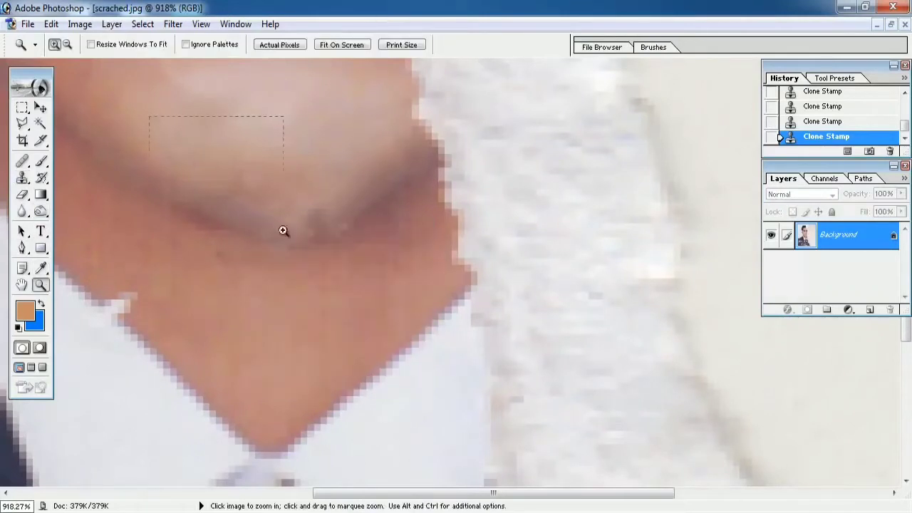
click(282, 230)
right_click(458, 325)
key(s)
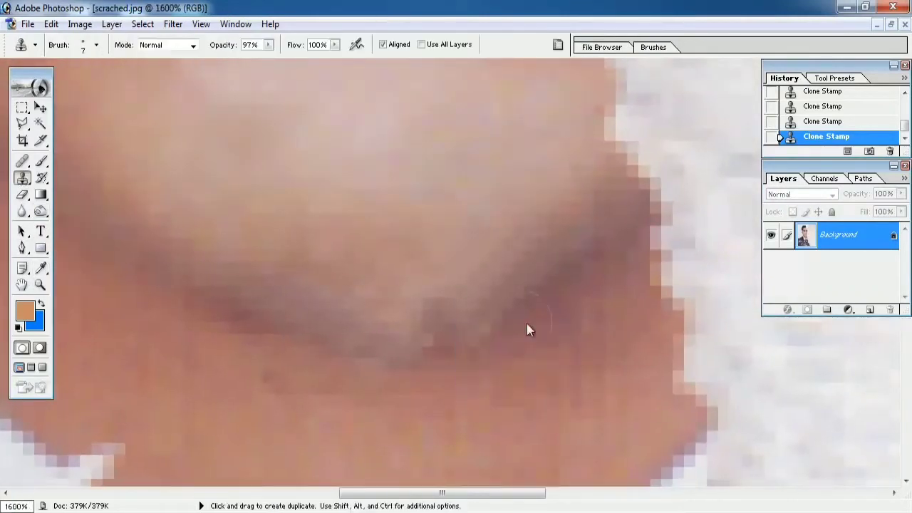
mouse_move(405, 346)
mouse_down()
mouse_move(410, 305)
mouse_move(344, 324)
mouse_up()
alt+click(389, 363)
alt+click(428, 325)
mouse_move(470, 319)
mouse_down()
mouse_move(378, 313)
mouse_move(491, 330)
mouse_up()
Set the Clone Stamp brush to 3 px and refine the dark shadow line under the chin.
right_click(448, 333)
drag(465, 361, 463, 361)
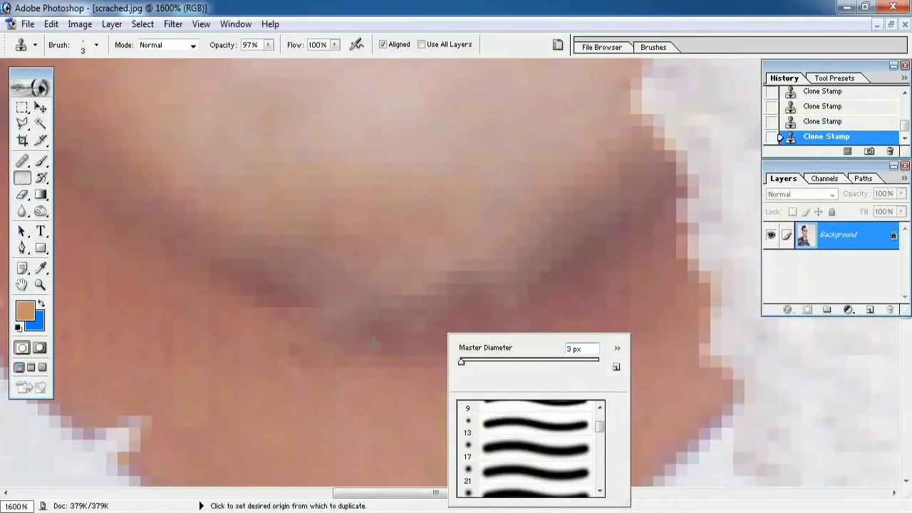
alt+click(333, 327)
drag(537, 290, 468, 309)
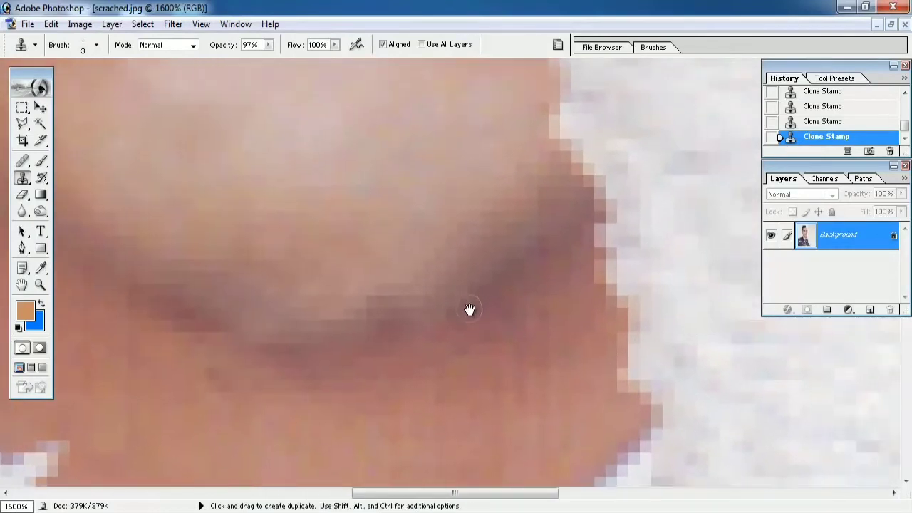
drag(256, 342, 292, 349)
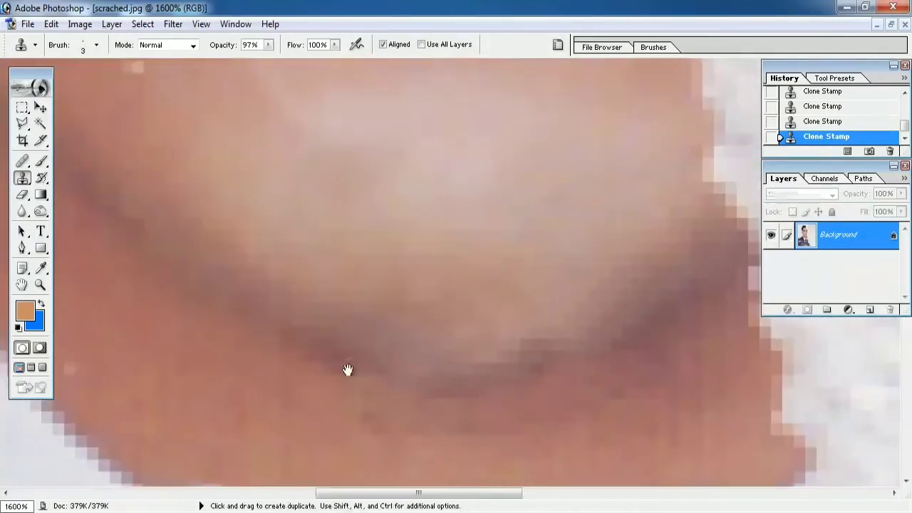
Set the Clone Stamp brush to 8 px and smooth the remaining uneven tones at the bottom of the chin.
key(ctrl+0)
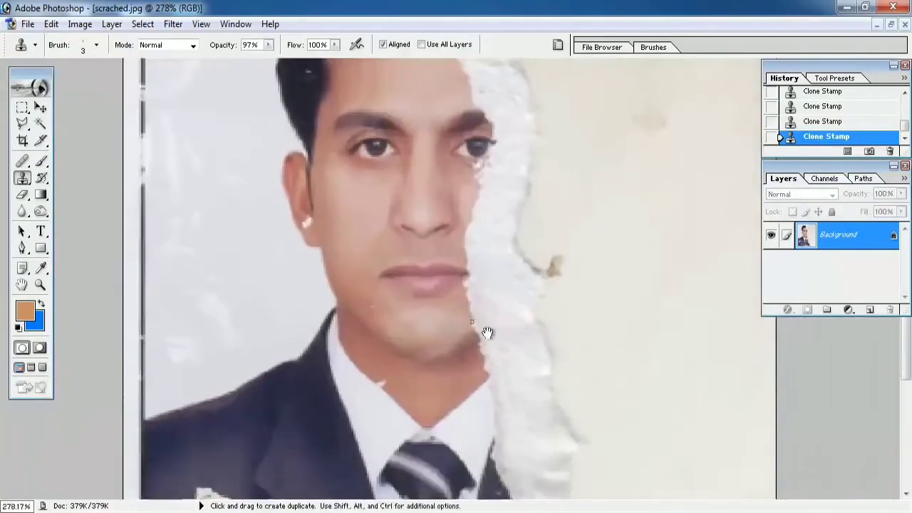
ctrl+click(437, 261)
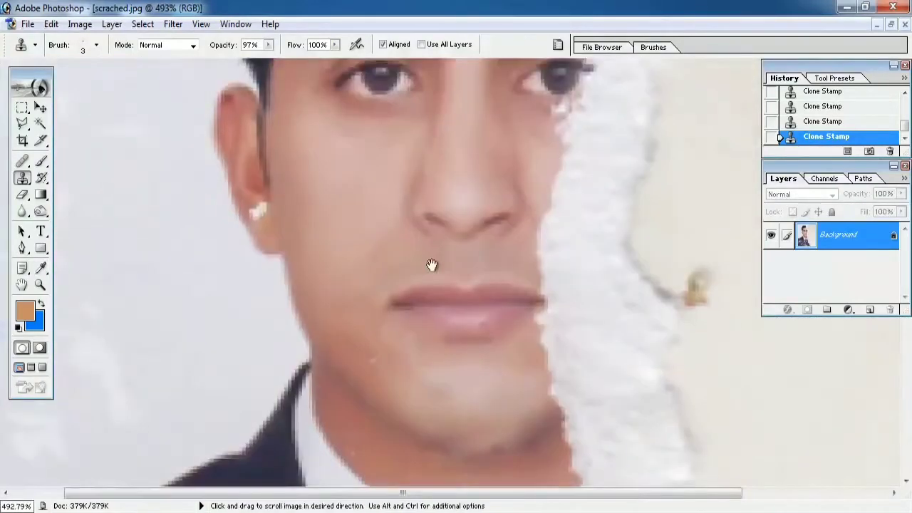
scroll(452, 309, down, 3)
right_click(456, 311)
text(8)
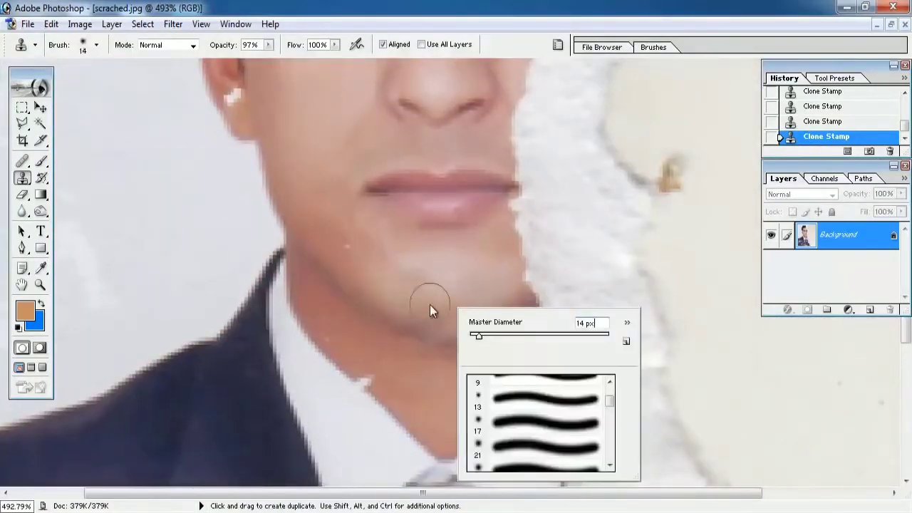
key(Return)
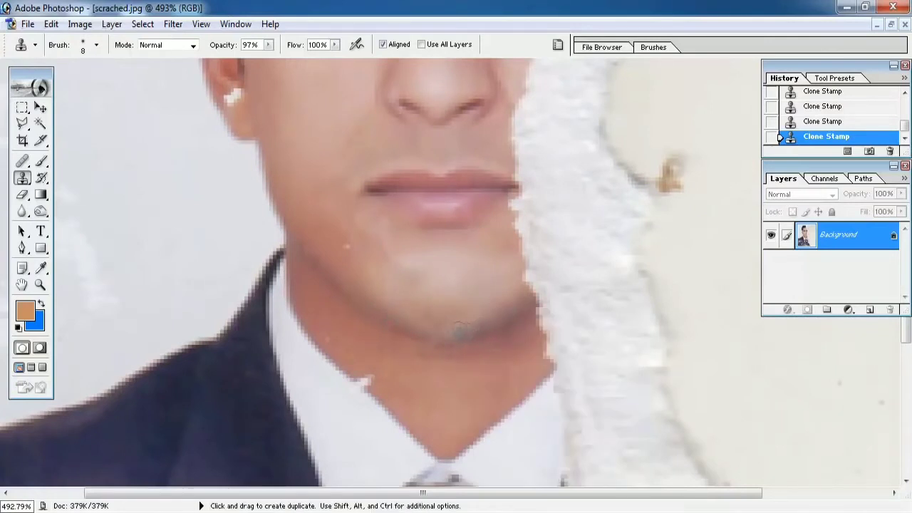
key(ctrl+plus)
drag(393, 240, 309, 92)
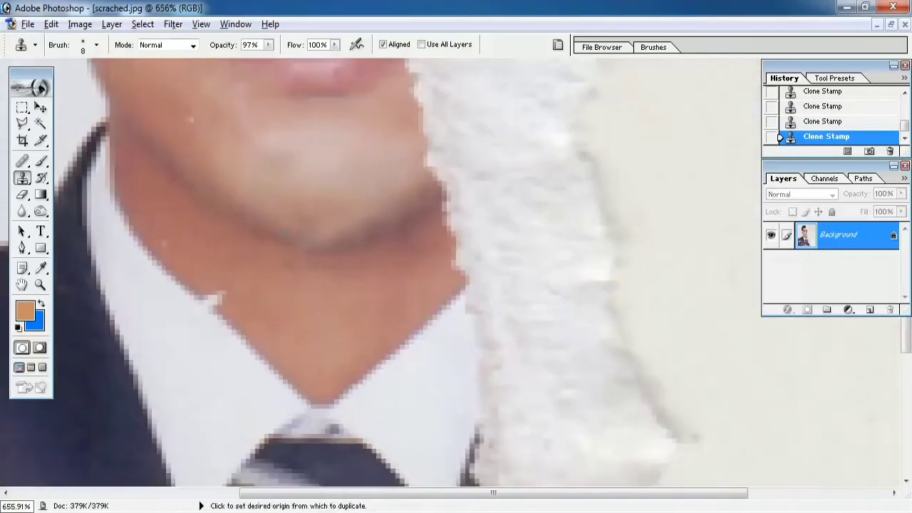
alt+click(330, 228)
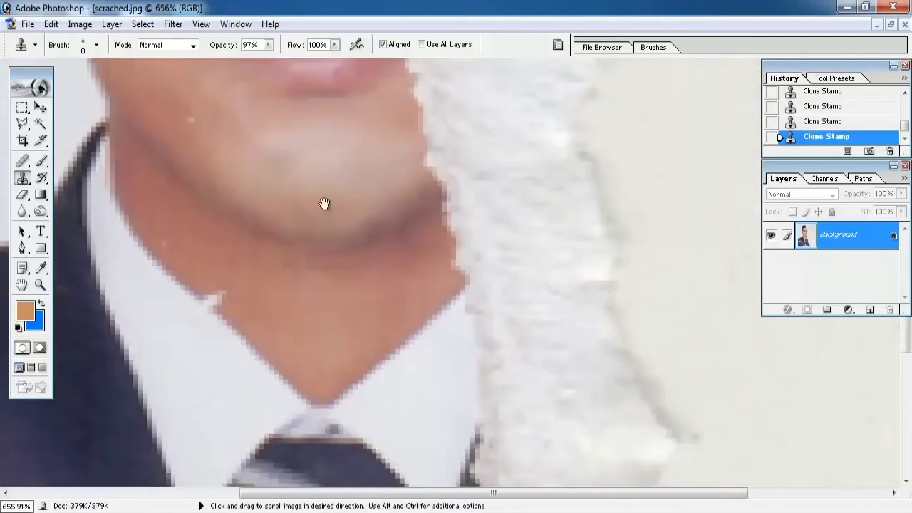
Set the Clone Stamp brush to 3 px and clone ear skin over the white mark on the earlobe.
drag(325, 204, 409, 279)
key(ctrl+minus)
key(ctrl+plus)
key(alt+space)
scroll(497, 437, up, 8)
mouse_move(393, 318)
mouse_down()
mouse_move(497, 436)
mouse_move(484, 96)
mouse_up()
scroll(470, 142, up, 5)
right_click(454, 310)
mouse_move(439, 465)
mouse_down()
mouse_move(453, 310)
mouse_move(395, 261)
mouse_up()
key(Return)
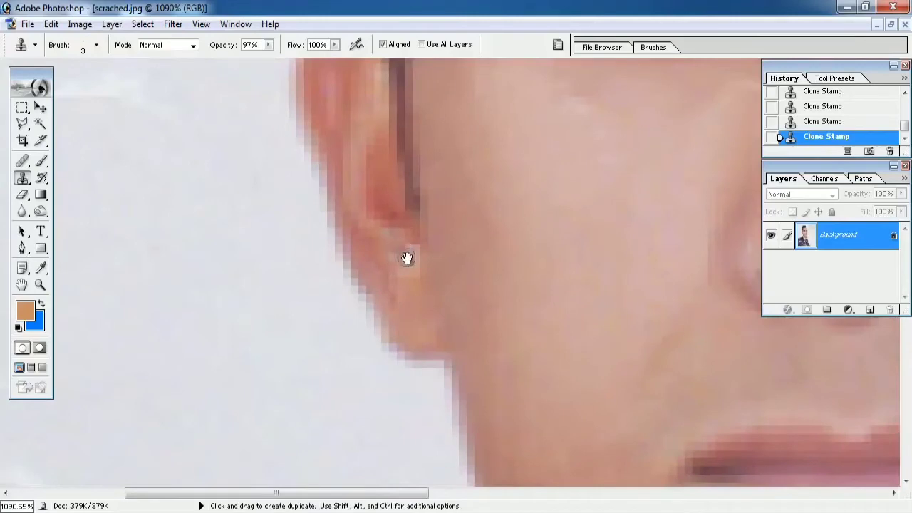
Clone over the white notch where the neck meets the shirt collar and the small light spot below the corner of the mouth.
scroll(398, 273, down, 8)
drag(375, 482, 367, 202)
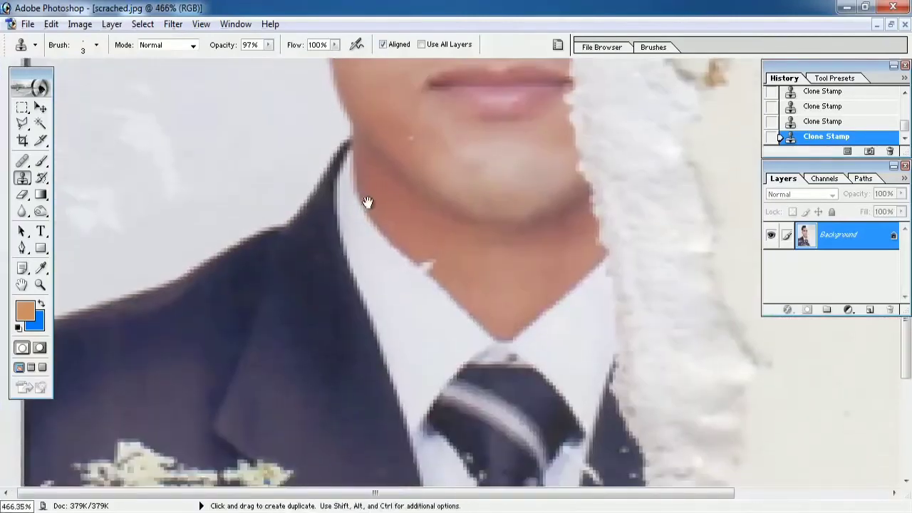
alt+click(413, 247)
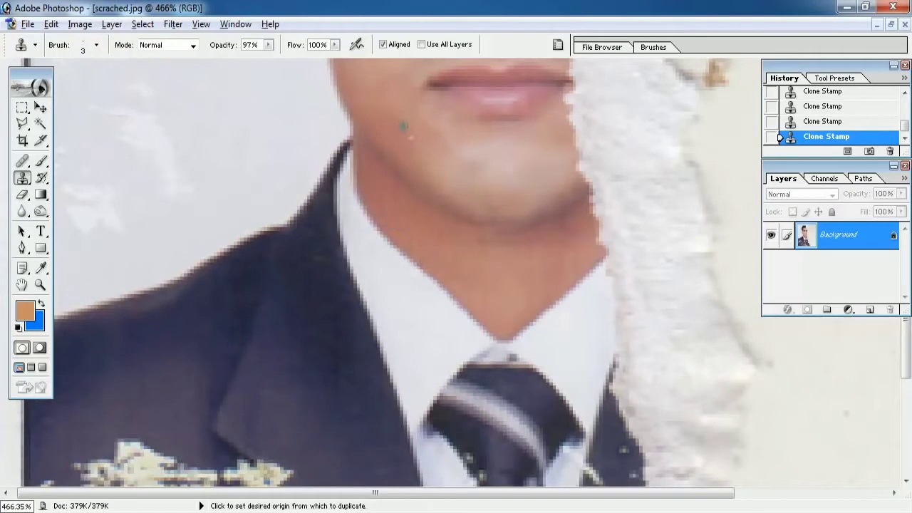
alt+click(404, 126)
click(410, 139)
Clone dark hair and forehead skin over the pale ragged pixels along the hairline above the forehead.
scroll(410, 142, down, 8)
scroll(498, 54, up, 3)
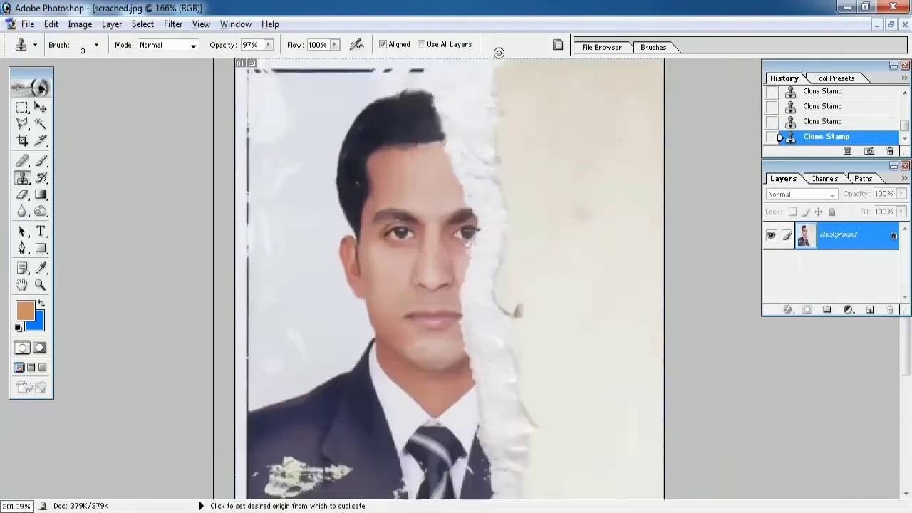
scroll(368, 195, up, 6)
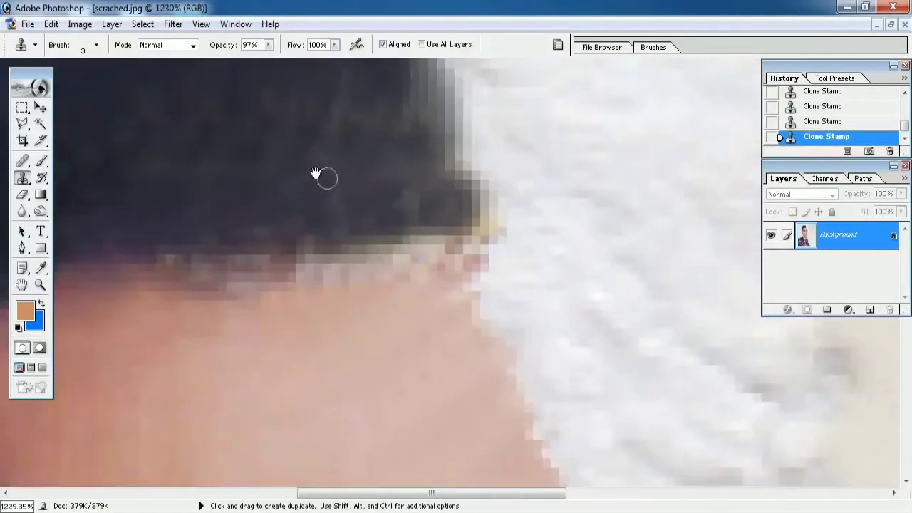
alt+click(393, 212)
mouse_move(392, 235)
mouse_down()
mouse_move(269, 263)
mouse_move(292, 259)
mouse_move(150, 249)
mouse_up()
scroll(146, 240, right, 3)
alt+click(190, 283)
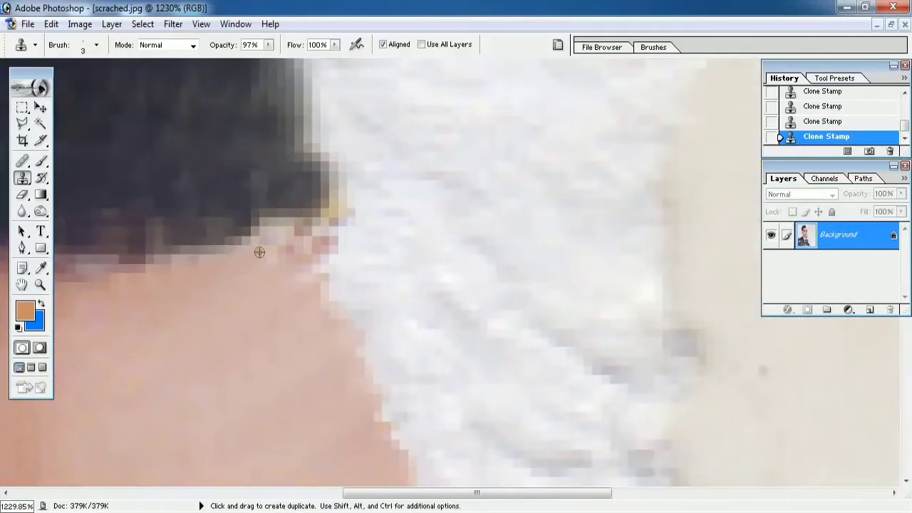
scroll(382, 305, left, 3)
scroll(356, 264, down, 6)
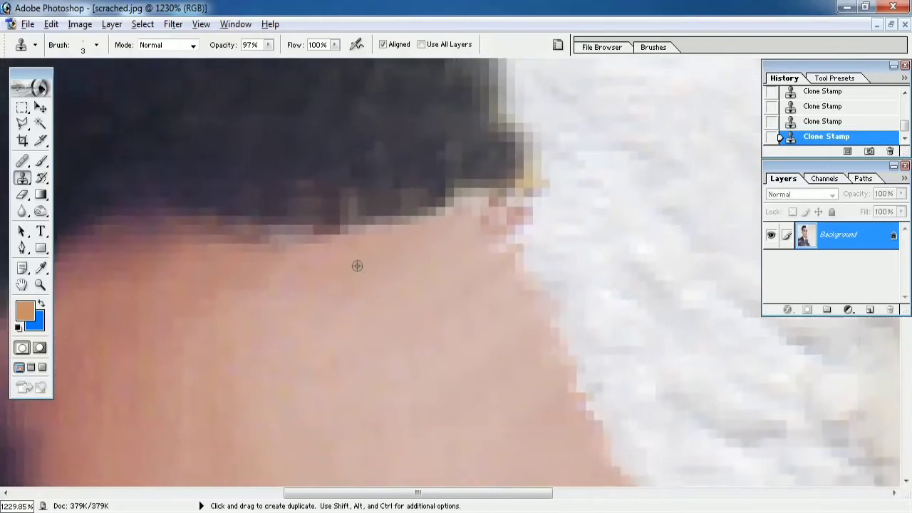
scroll(357, 265, up, 3)
scroll(355, 242, down, 3)
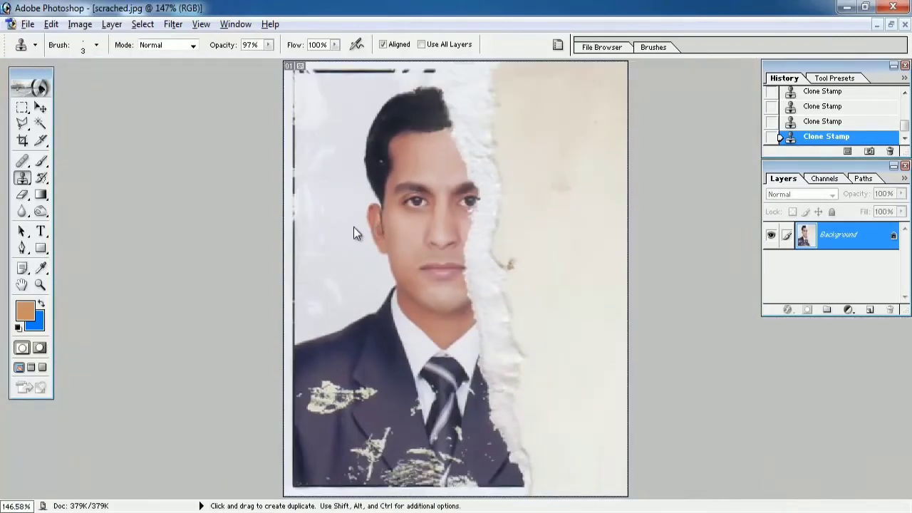
Convert the Background to a regular layer, and outline and delete the damaged backdrop beside the hair, ear, neck and shoulder with the Polygonal Lasso.
double_click(872, 242)
key(Return)
scroll(272, 202, up, 6)
key(l)
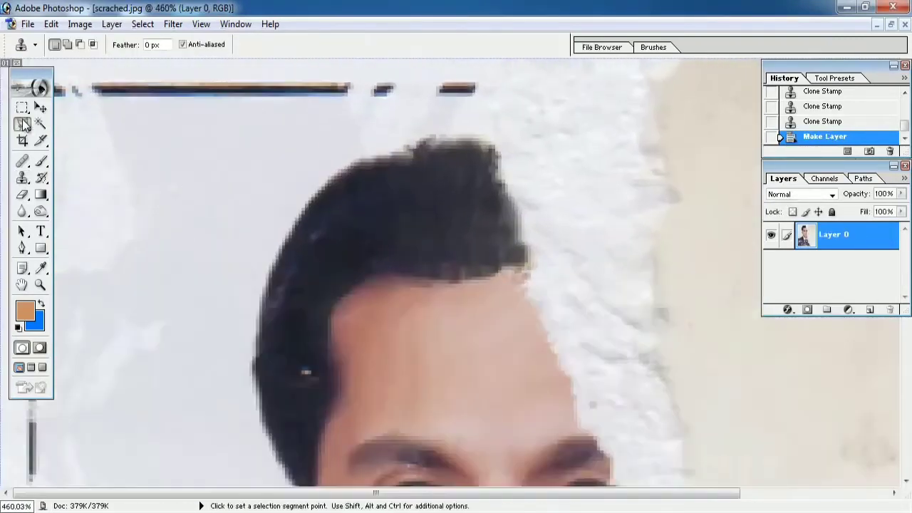
drag(574, 155, 508, 154)
click(547, 132)
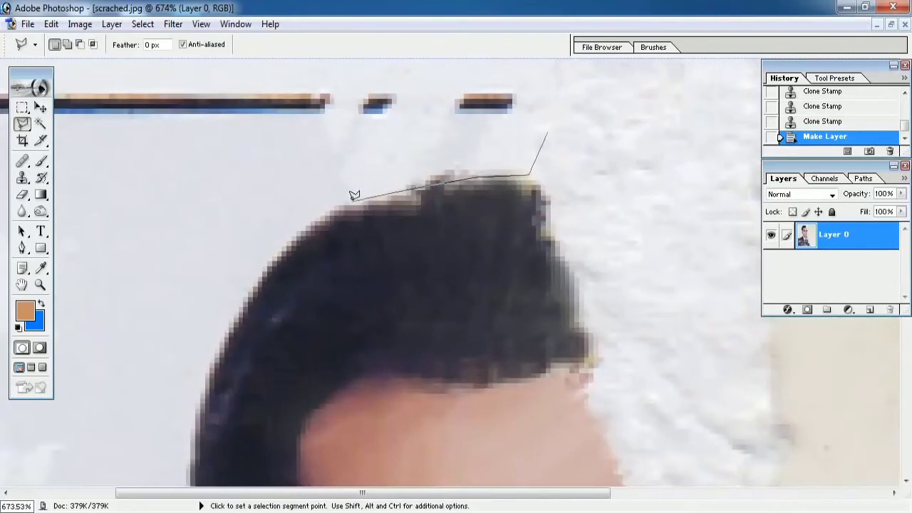
drag(198, 403, 279, 175)
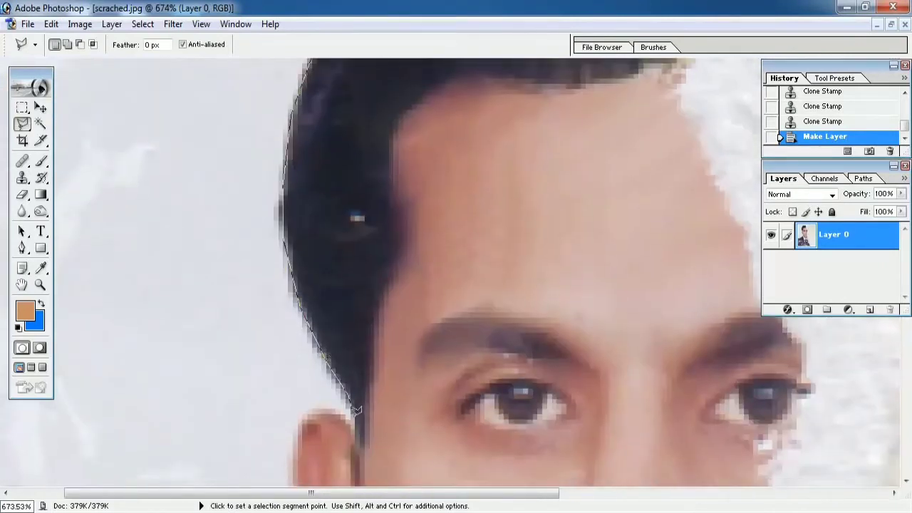
drag(317, 406, 347, 226)
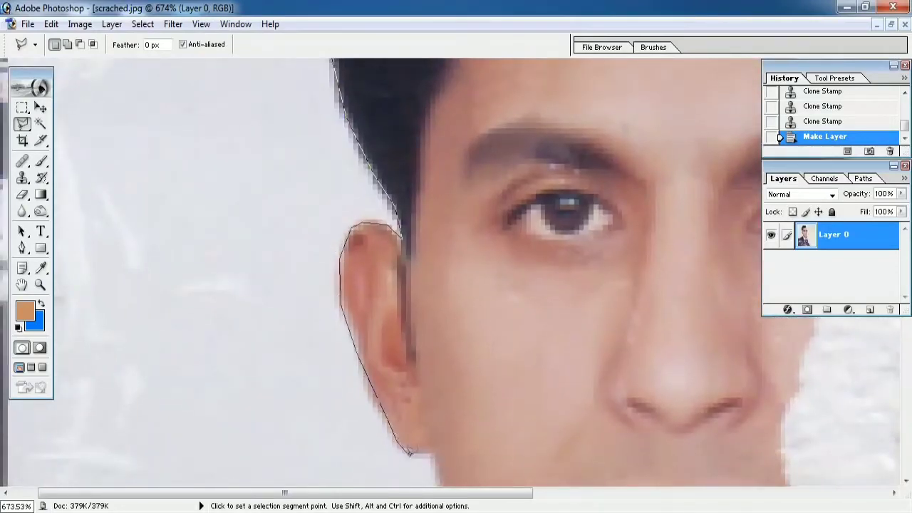
drag(433, 453, 464, 193)
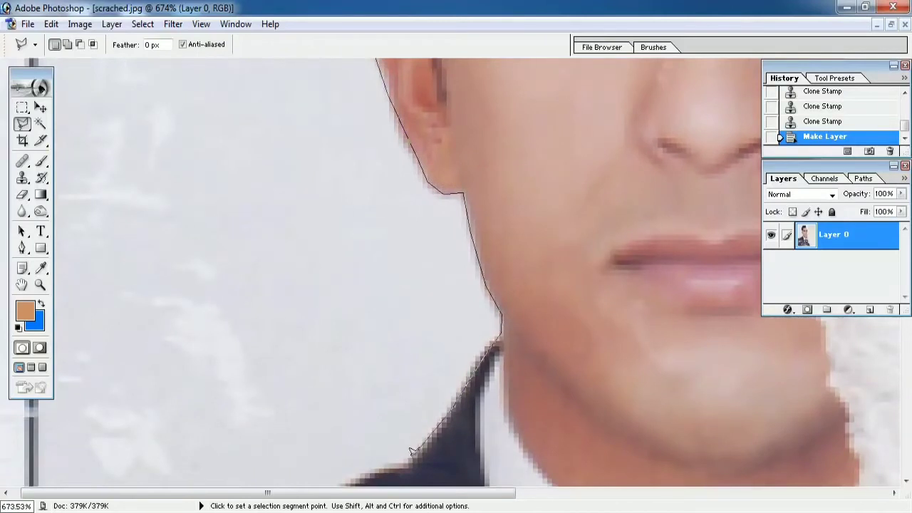
drag(452, 453, 466, 214)
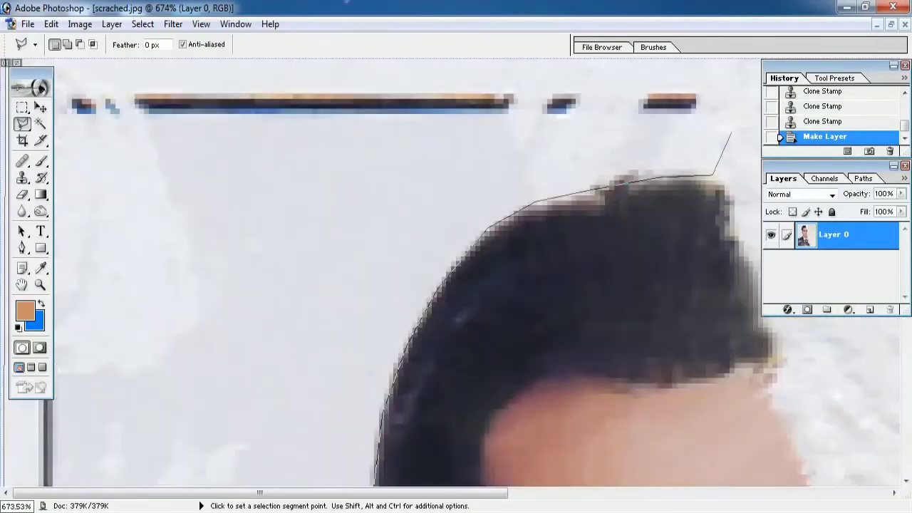
key(Return)
key(ctrl+minus)
key(ctrl+minus)
key(ctrl+minus)
key(ctrl+minus)
key(ctrl+minus)
key(ctrl+0)
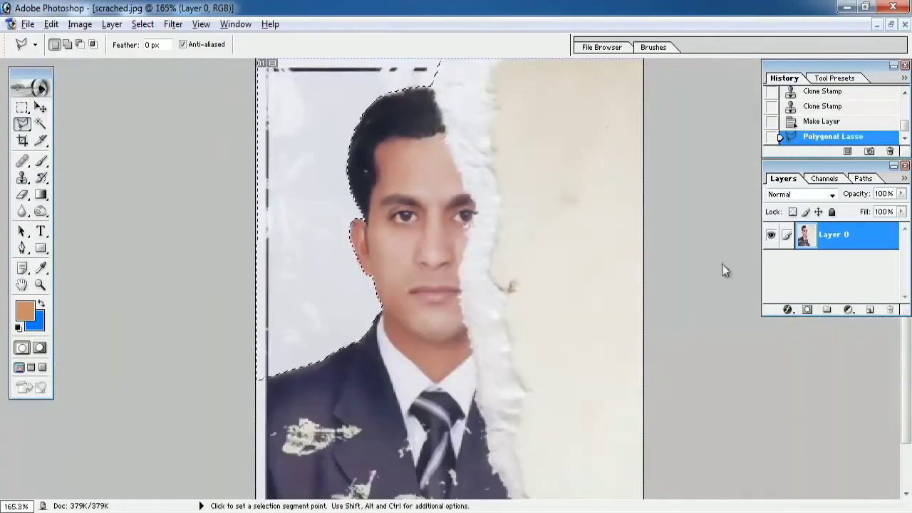
key(Delete)
key(ctrl+d)
Add a blue Solid Color fill layer and place it beneath the portrait layer.
click(847, 309)
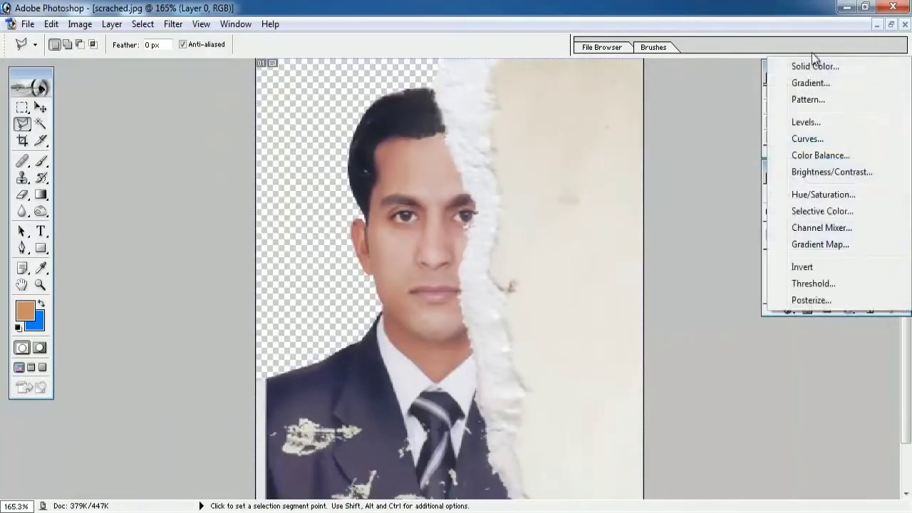
click(819, 63)
click(401, 276)
click(366, 218)
click(506, 182)
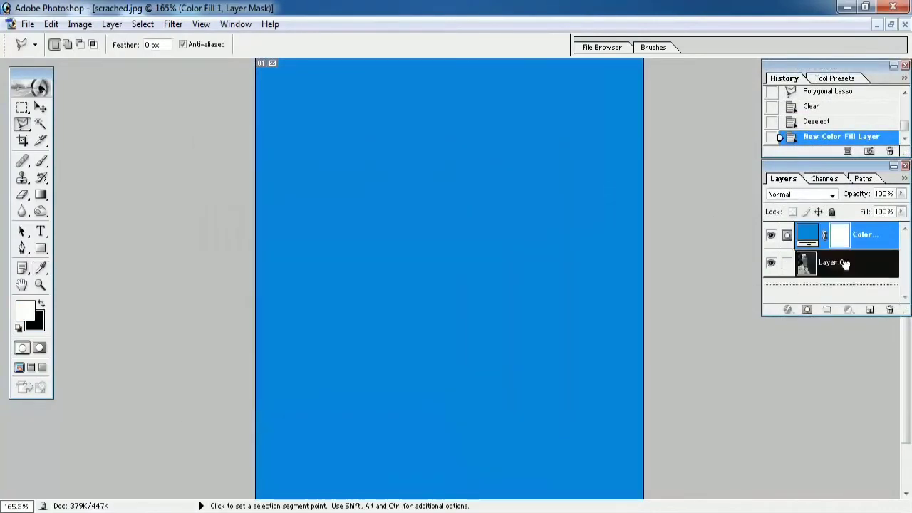
drag(832, 263, 829, 233)
Clone jacket fabric with the 3 px Clone Stamp over the pointed tip of the white scratch beside the lapel notch.
ctrl+click(515, 275)
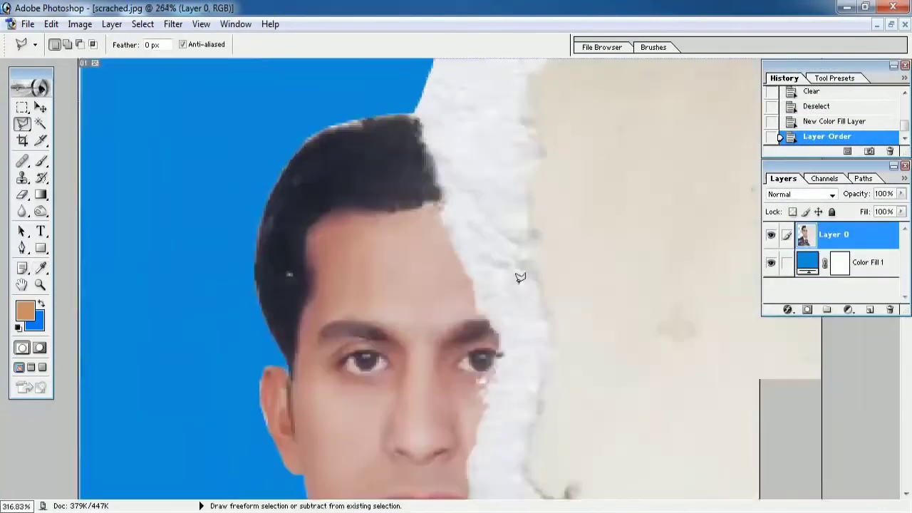
ctrl+click(377, 433)
drag(377, 434, 434, 112)
click(22, 177)
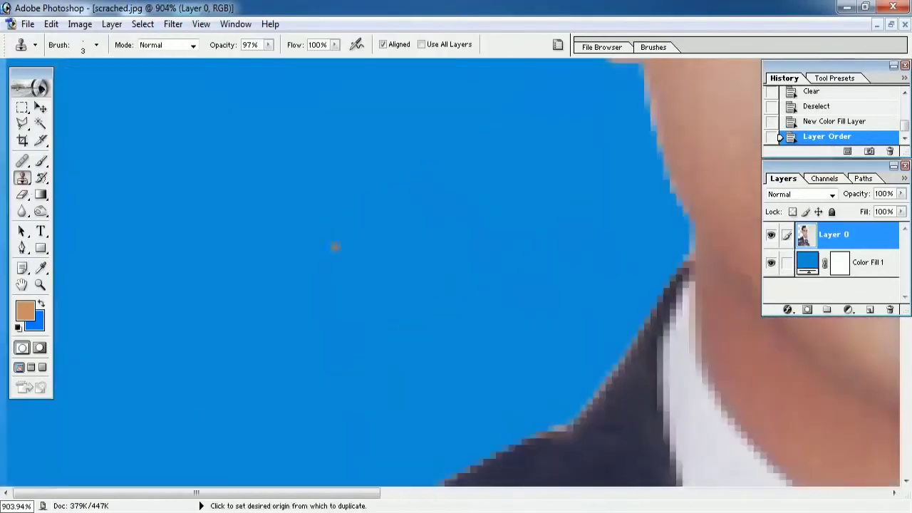
ctrl+click(431, 70)
alt+click(503, 180)
click(515, 188)
click(527, 194)
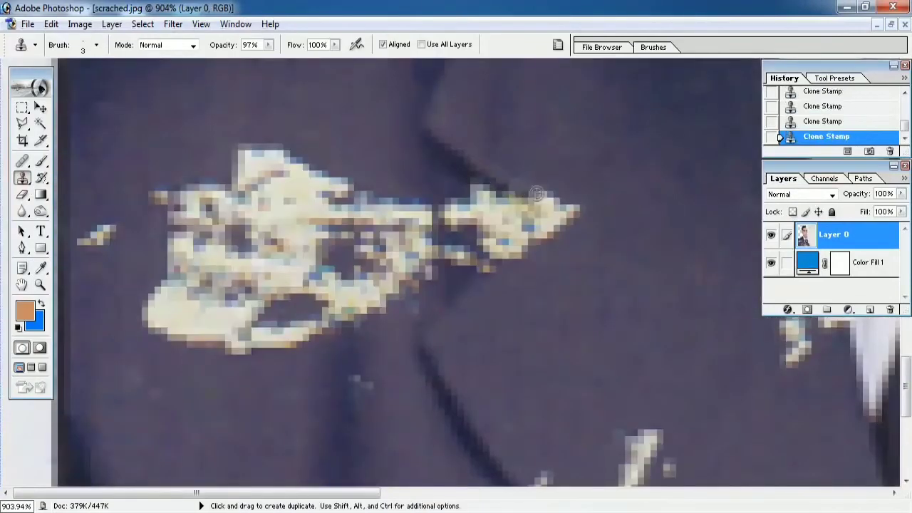
click(547, 203)
click(568, 214)
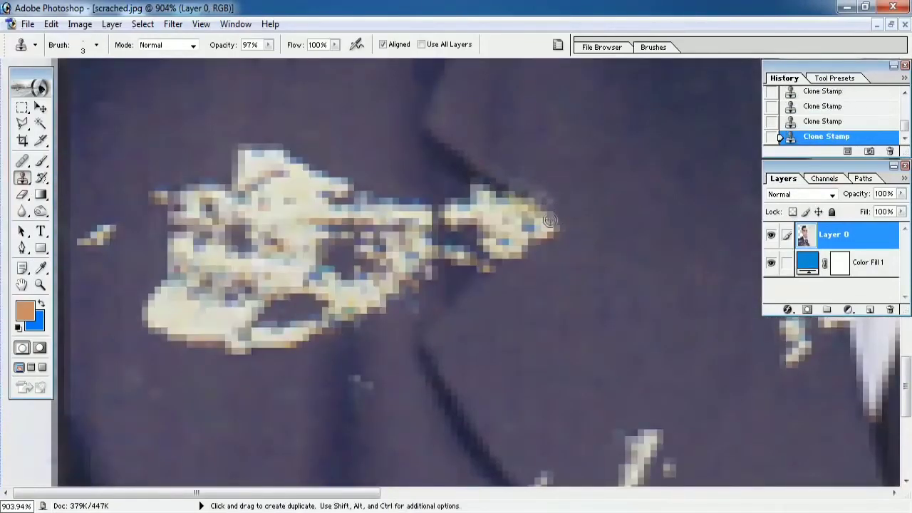
click(543, 244)
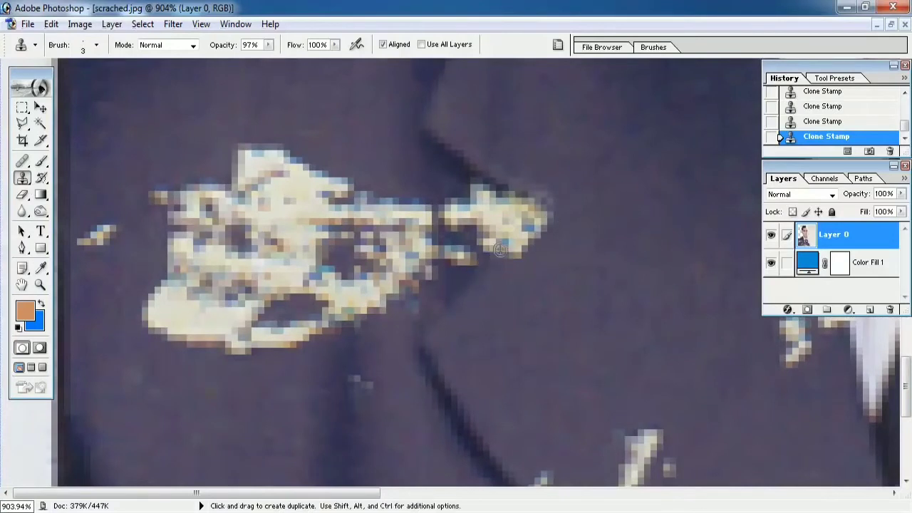
drag(500, 251, 514, 251)
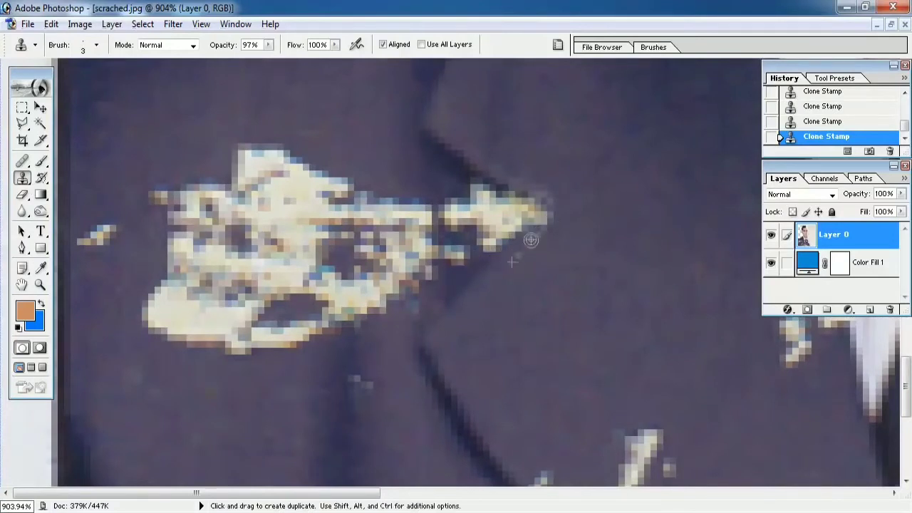
Clone the lapel's dark edge across the scratched notch and cover the remaining white pixels around its point.
alt+click(455, 157)
mouse_move(472, 189)
mouse_down()
mouse_move(526, 201)
mouse_move(502, 213)
mouse_move(513, 222)
mouse_move(480, 196)
mouse_move(450, 198)
mouse_up()
scroll(491, 225, up, 3)
mouse_move(698, 353)
mouse_down()
mouse_move(370, 342)
mouse_move(409, 224)
mouse_move(503, 212)
mouse_up()
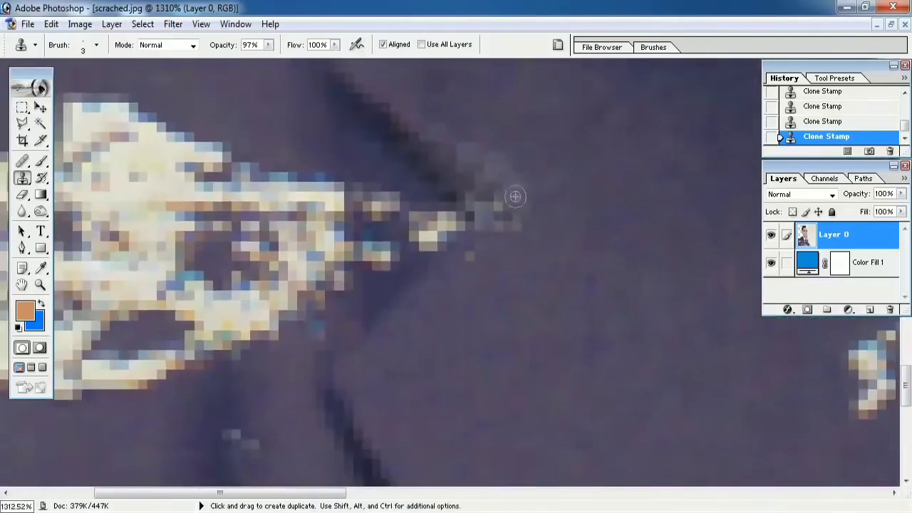
alt+click(426, 268)
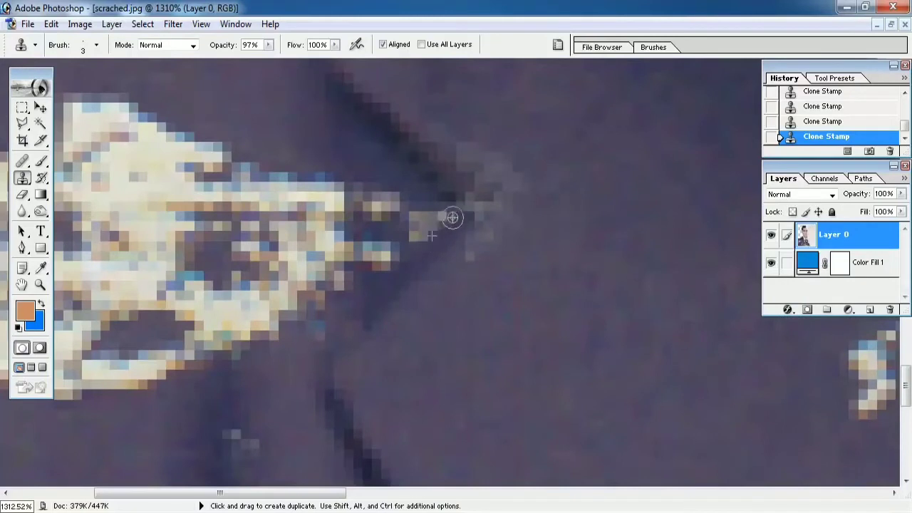
drag(411, 267, 468, 218)
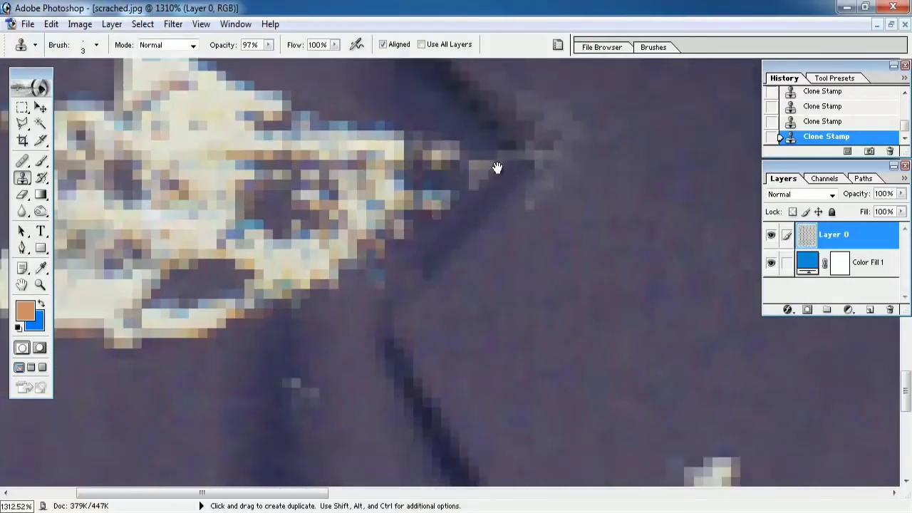
Set the Clone Stamp brush to 4 px and clone jacket fabric over the edges of the large white patch nearest the lapel.
mouse_move(497, 167)
mouse_down()
mouse_move(497, 253)
mouse_move(484, 193)
mouse_up()
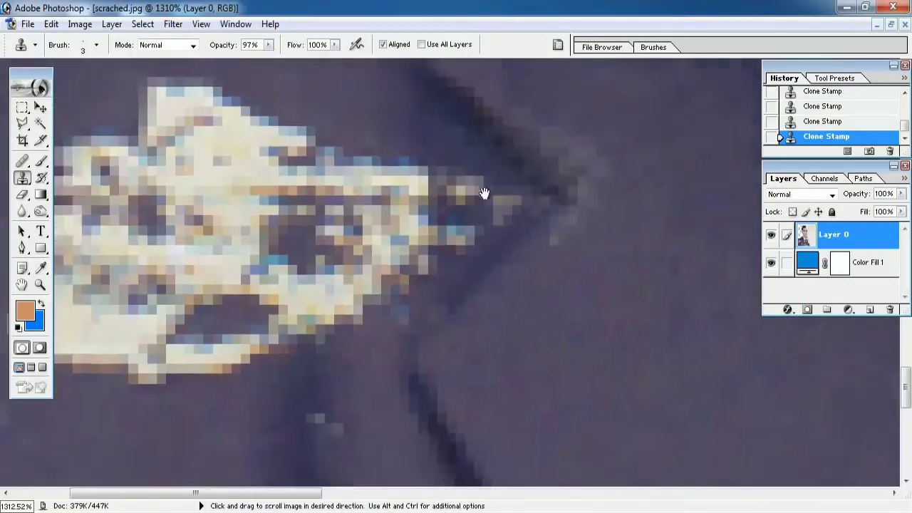
key(ctrl+plus)
drag(313, 388, 381, 152)
key(bracketright)
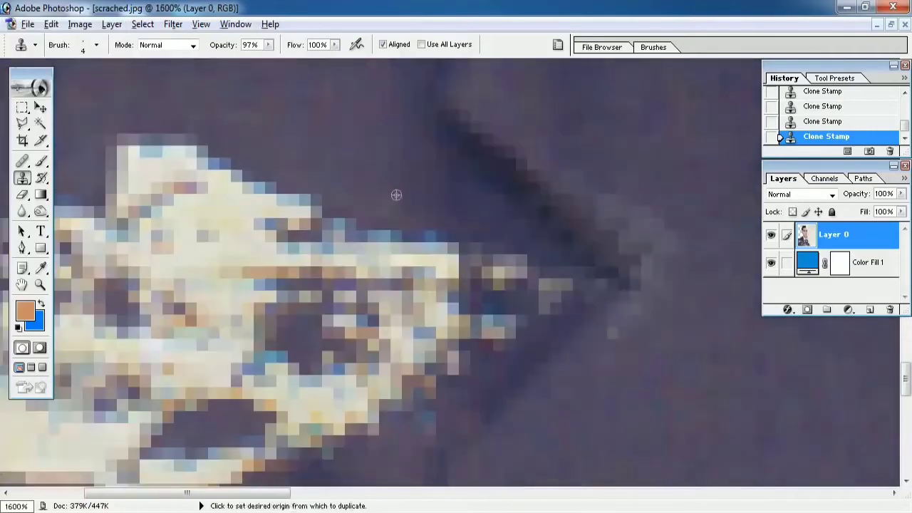
mouse_move(403, 217)
mouse_down()
mouse_move(554, 285)
mouse_move(562, 303)
mouse_up()
drag(529, 275, 580, 264)
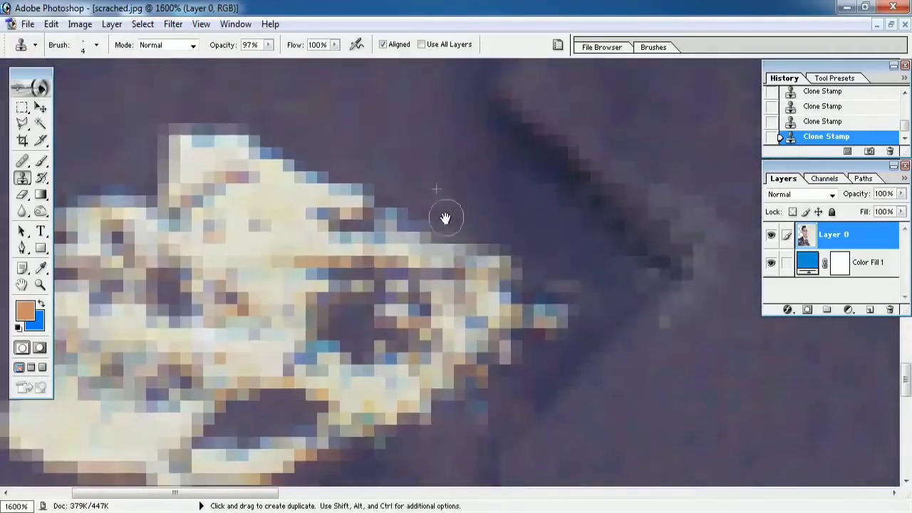
drag(352, 175, 462, 312)
mouse_move(597, 350)
mouse_down()
mouse_move(509, 240)
mouse_move(580, 287)
mouse_move(605, 356)
mouse_move(588, 241)
mouse_up()
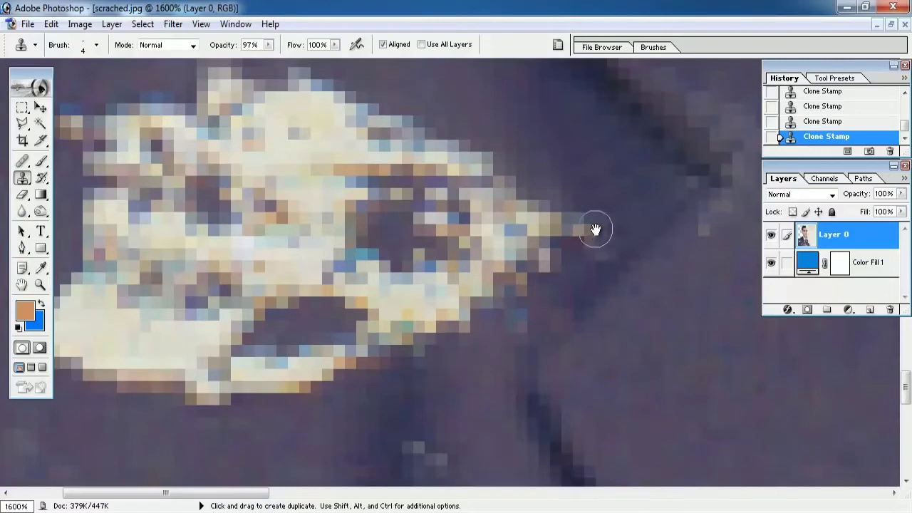
drag(574, 260, 614, 219)
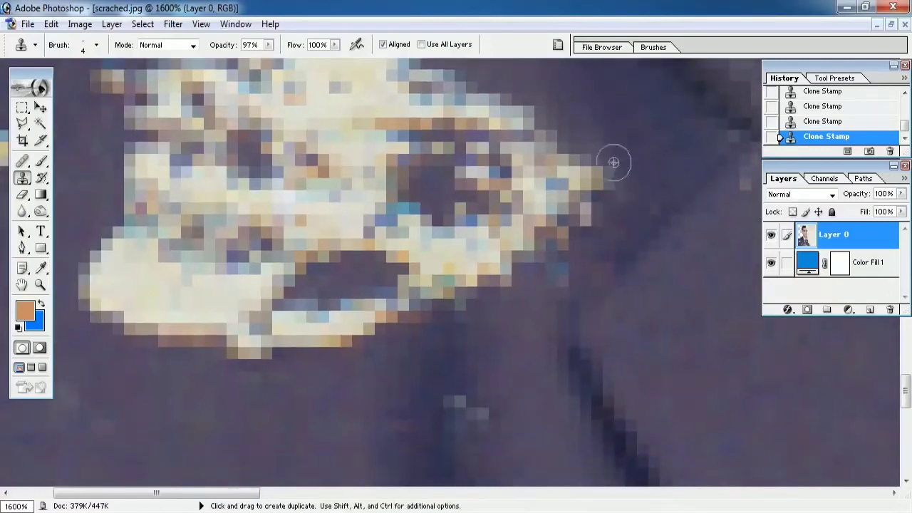
drag(613, 162, 647, 228)
drag(672, 278, 641, 181)
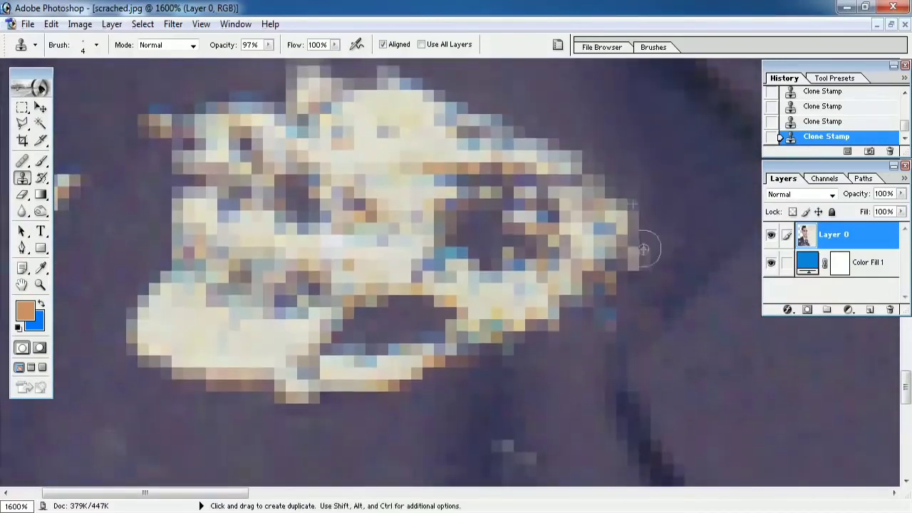
mouse_move(643, 249)
mouse_down()
mouse_move(680, 299)
mouse_move(633, 255)
mouse_up()
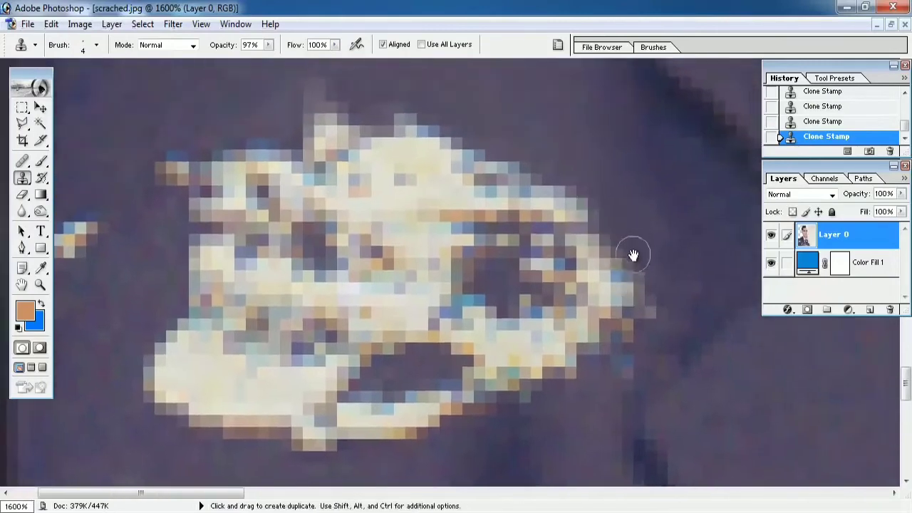
Set the Clone Stamp brush to 22 px and cover the bulk of the white patch on the jacket with clean fabric.
scroll(633, 255, down, 3)
right_click(161, 335)
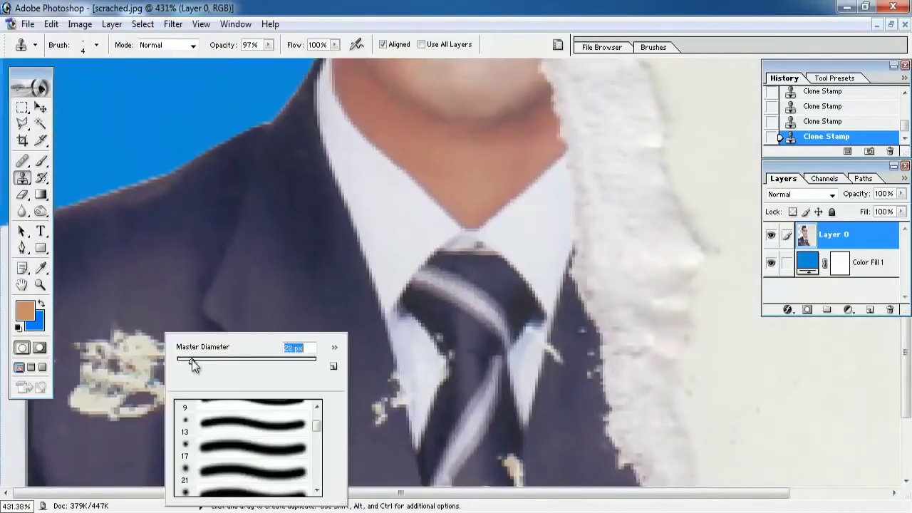
drag(192, 365, 190, 365)
mouse_move(153, 320)
mouse_down()
mouse_move(84, 350)
mouse_move(126, 338)
mouse_move(153, 344)
mouse_move(154, 357)
mouse_move(173, 353)
mouse_move(171, 386)
mouse_move(235, 289)
mouse_move(124, 290)
mouse_move(137, 272)
mouse_move(78, 301)
mouse_up()
scroll(77, 301, up, 3)
scroll(261, 452, down, 5)
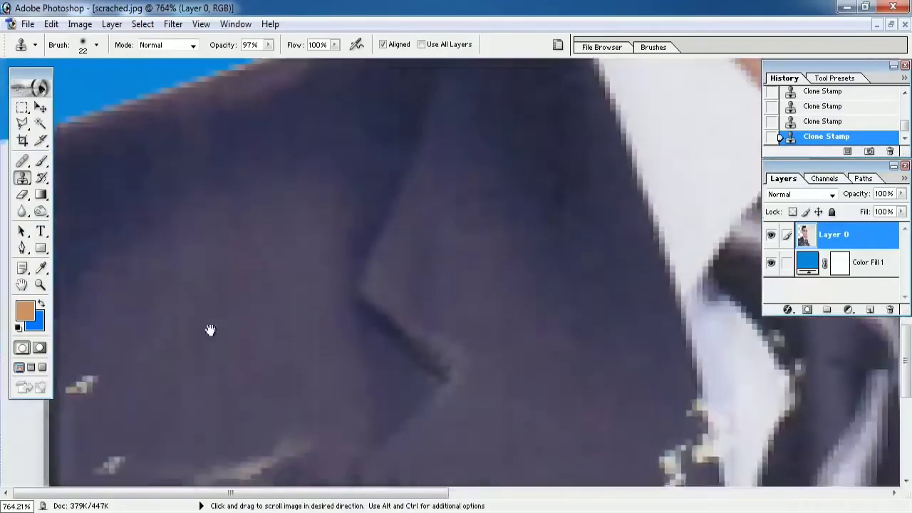
Set the Clone Stamp brush to 10 px and clone fabric over the leftover pale streak and the specks on the jacket's vertical fold.
scroll(209, 329, down, 3)
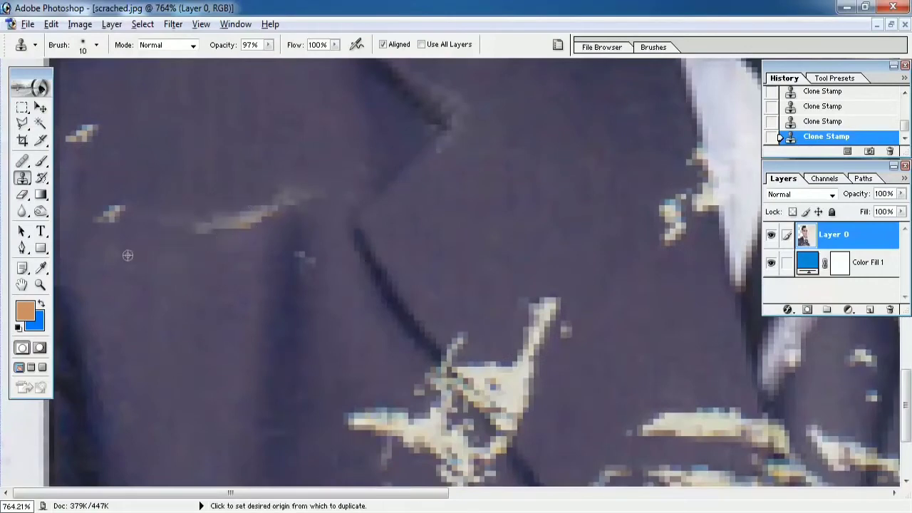
drag(194, 227, 331, 191)
scroll(277, 295, up, 1)
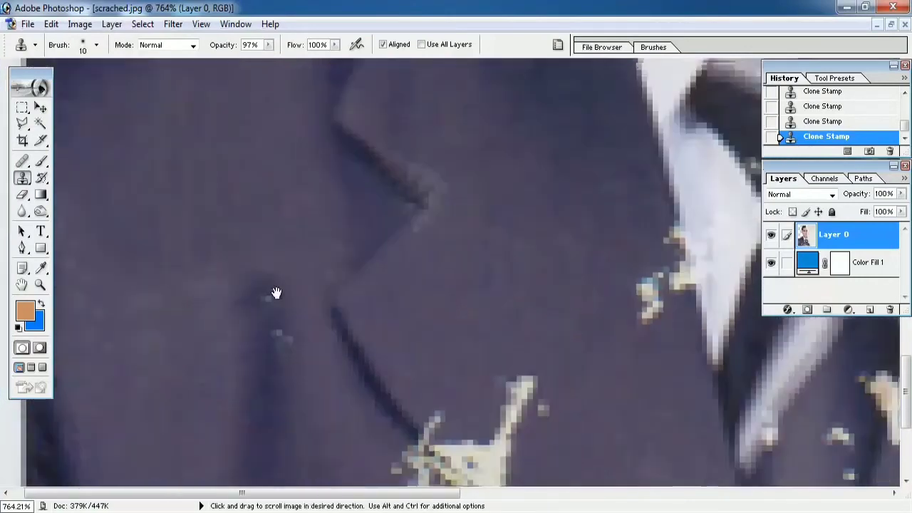
alt+click(270, 353)
drag(275, 350, 267, 397)
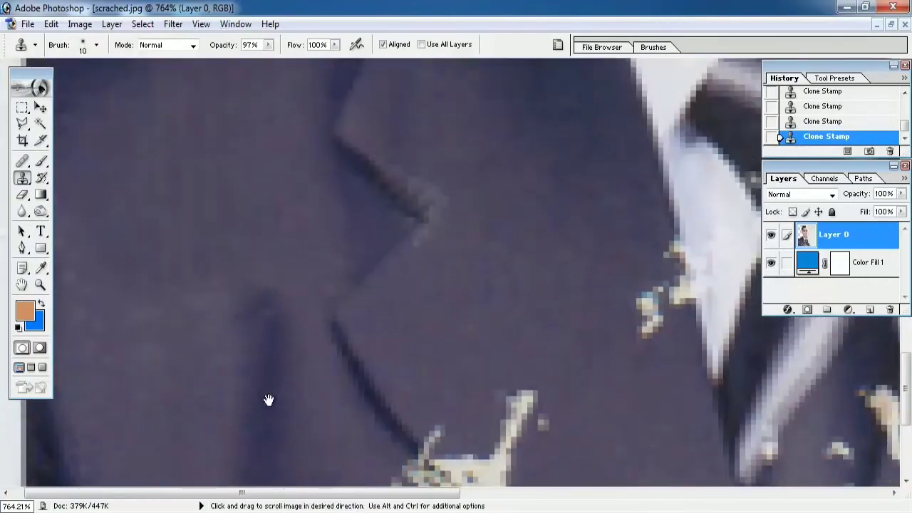
Clone clean fabric over the small pale specks near the jacket's bottom edge, beside the long lapel scratch.
scroll(299, 321, down, 3)
alt+click(332, 288)
mouse_move(361, 287)
mouse_down()
mouse_move(362, 269)
mouse_move(406, 303)
mouse_up()
drag(361, 342, 372, 298)
drag(374, 295, 375, 276)
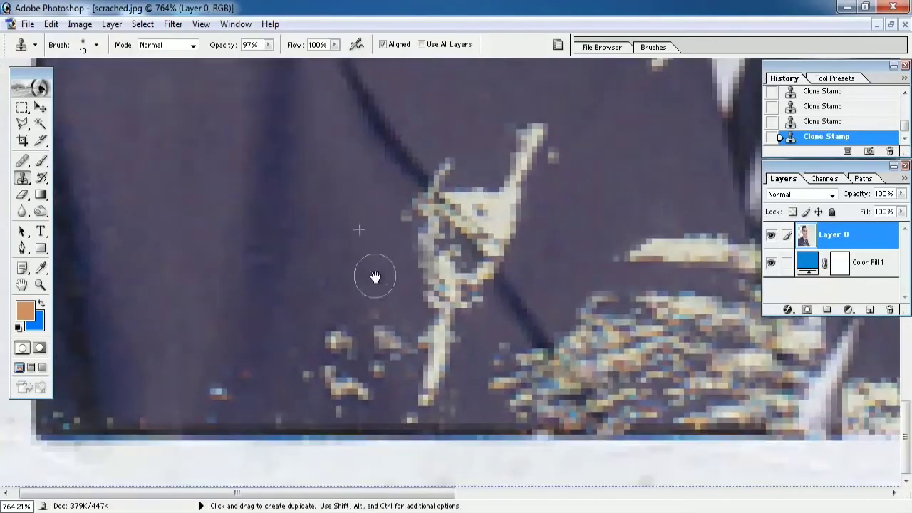
drag(341, 337, 326, 354)
drag(369, 388, 322, 377)
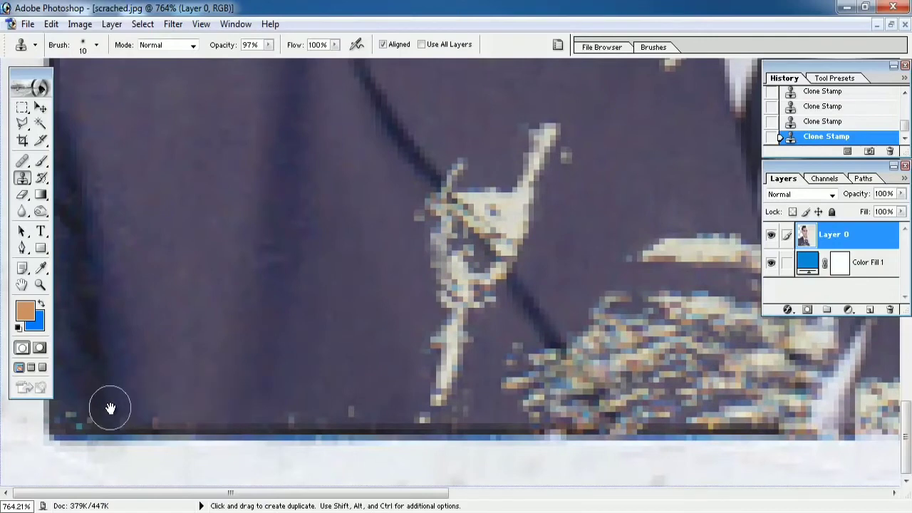
scroll(62, 428, down, 3)
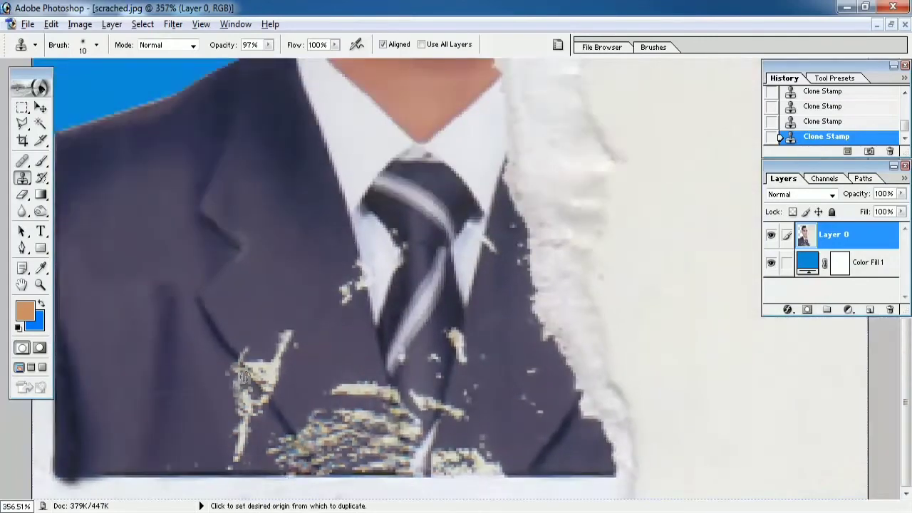
Clone jacket fabric over the upper arm of the white scratch and its patch above the lapel's dark edge.
scroll(242, 376, up, 4)
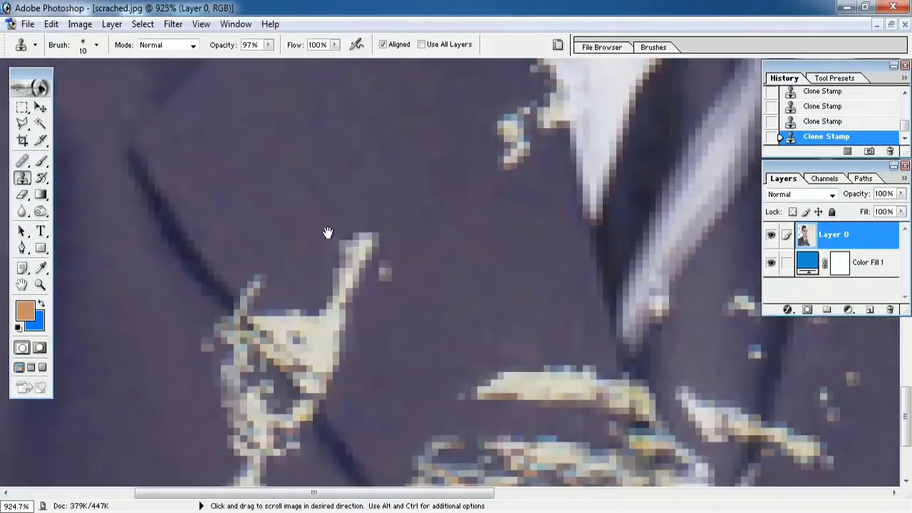
mouse_move(362, 240)
mouse_down()
mouse_move(342, 231)
mouse_move(339, 331)
mouse_up()
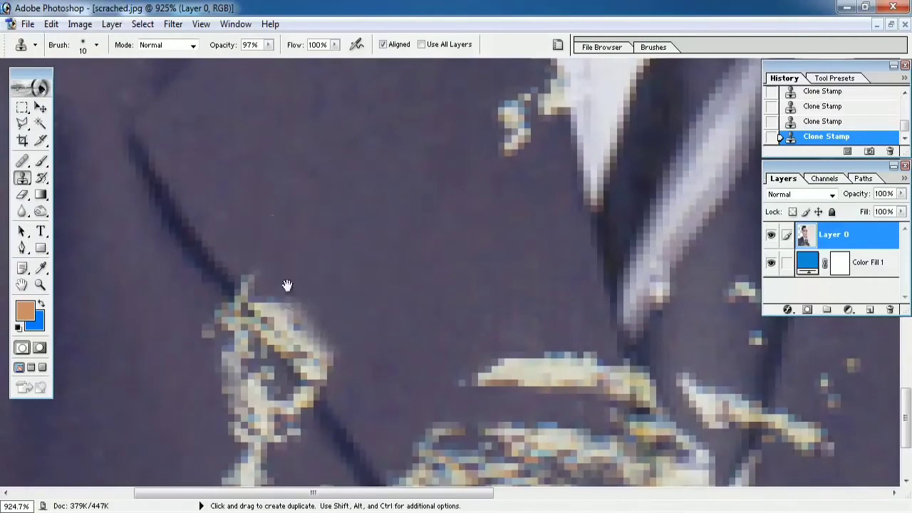
drag(287, 314, 336, 350)
Clone jacket fabric over the specks beside the shirt's left edge, sampling clean areas close to the shirt.
drag(420, 158, 330, 242)
alt+click(376, 143)
mouse_move(428, 194)
mouse_down()
mouse_move(441, 216)
mouse_move(401, 265)
mouse_move(401, 281)
mouse_up()
alt+click(435, 171)
drag(450, 204, 450, 280)
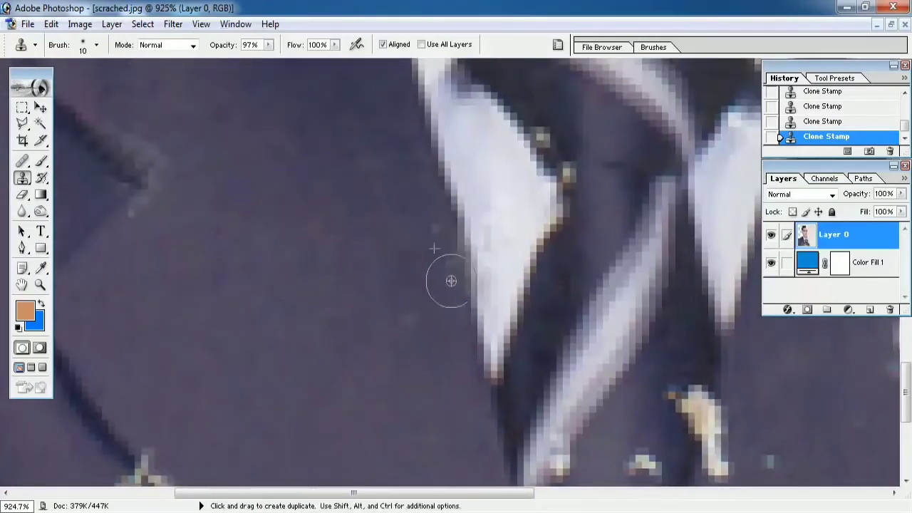
Set the Clone Stamp brush to 8 px and cover the two pale specks on the tie knot's edge beside the shirt.
drag(480, 160, 409, 248)
drag(428, 326, 416, 206)
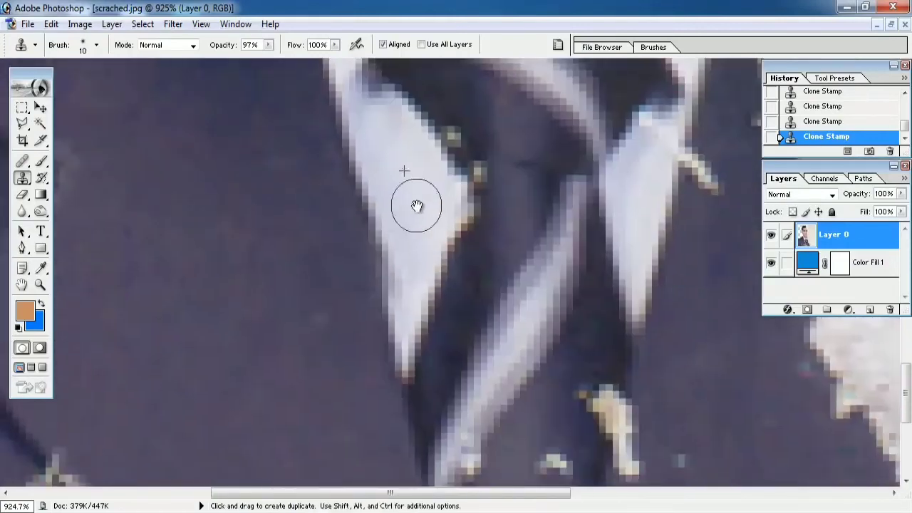
right_click(415, 206)
key(Return)
click(454, 129)
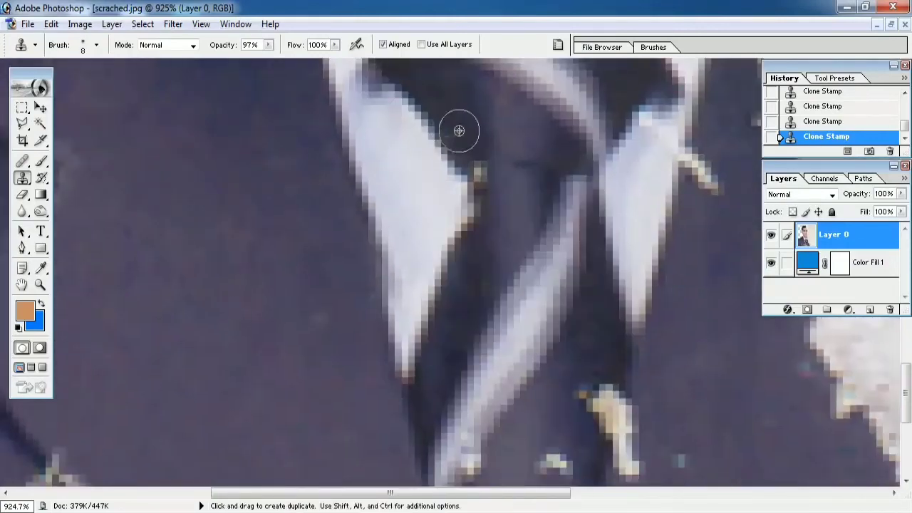
click(483, 169)
Set the Clone Stamp brush to 6 px and clone over the cream patch along the tie's right edge.
drag(432, 367, 419, 149)
drag(582, 136, 425, 151)
right_click(429, 150)
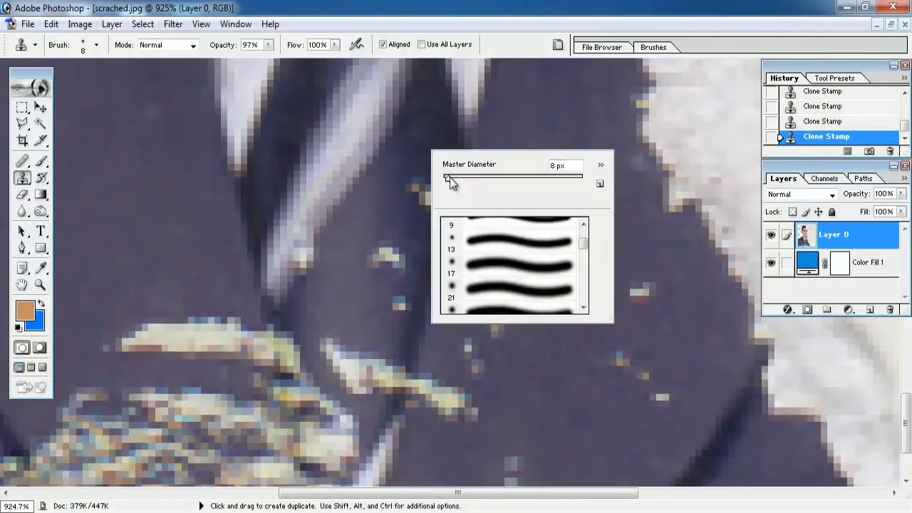
key(Return)
alt+click(434, 163)
mouse_move(433, 194)
mouse_down()
mouse_move(419, 181)
mouse_move(425, 237)
mouse_move(451, 166)
mouse_up()
alt+click(467, 228)
drag(481, 202, 488, 182)
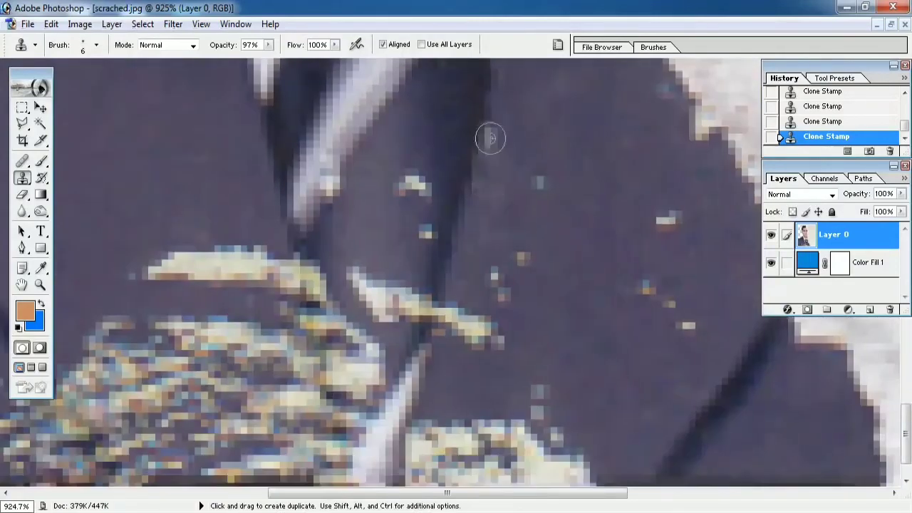
Clone tie fabric over the small specks on the lower tie and the part of the pale scratch lying on it.
drag(490, 139, 533, 74)
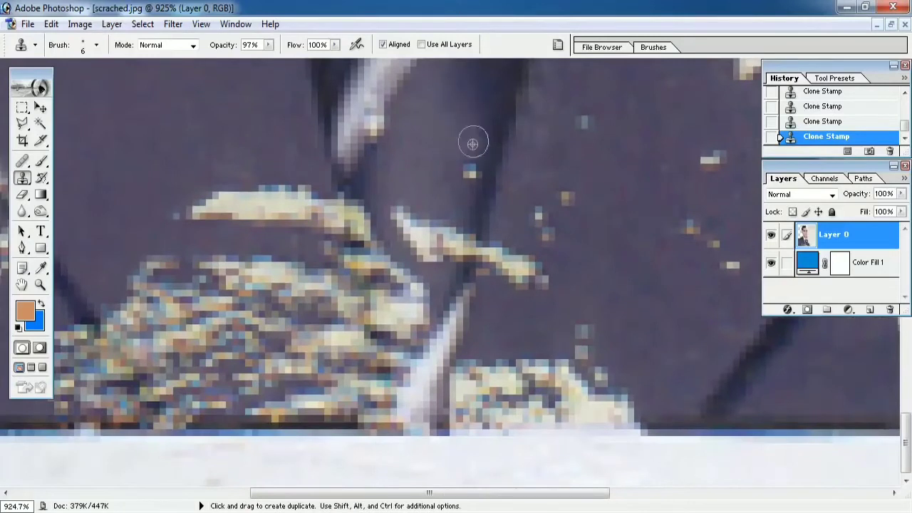
click(472, 175)
mouse_move(431, 195)
mouse_down()
mouse_move(428, 161)
mouse_move(428, 206)
mouse_move(419, 197)
mouse_move(453, 229)
mouse_up()
alt+click(429, 162)
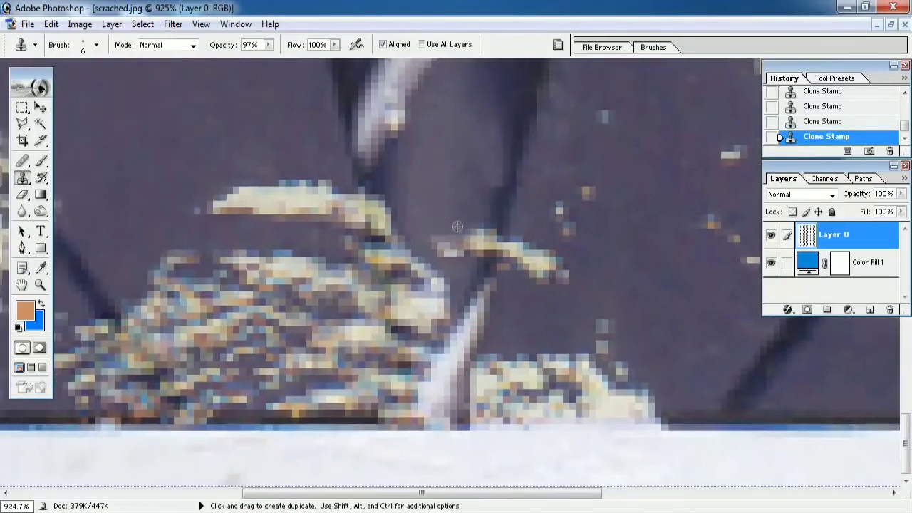
click(456, 239)
drag(468, 171, 432, 171)
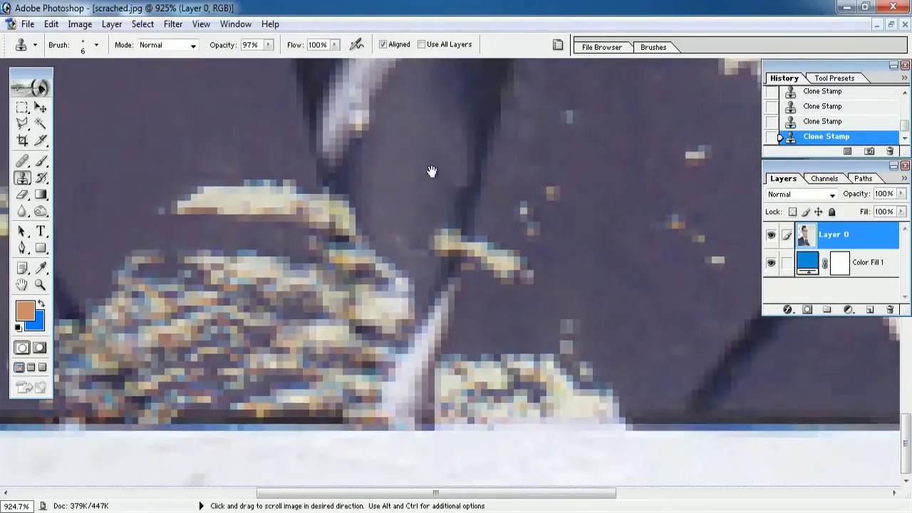
Clone the tie's dark right edge and jacket fabric over the rest of the scratch and its leftover specks.
click(459, 244)
drag(484, 244, 473, 255)
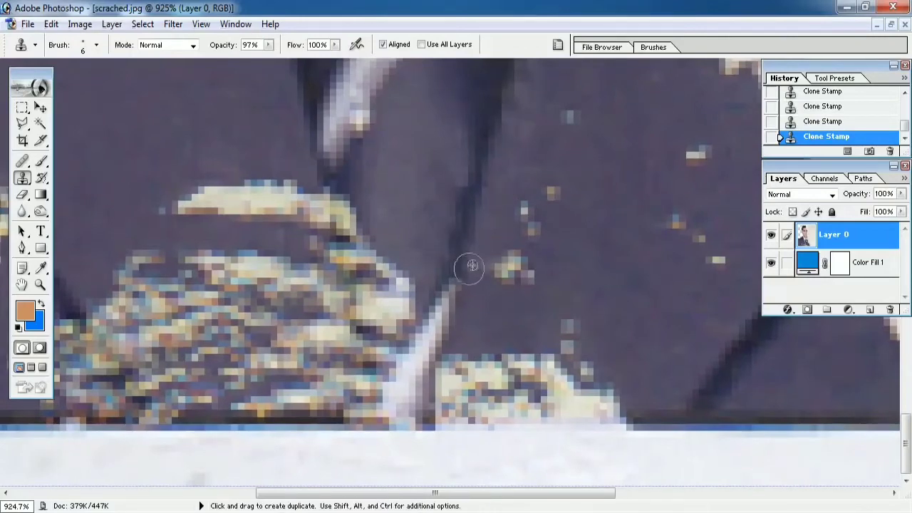
drag(553, 146, 507, 250)
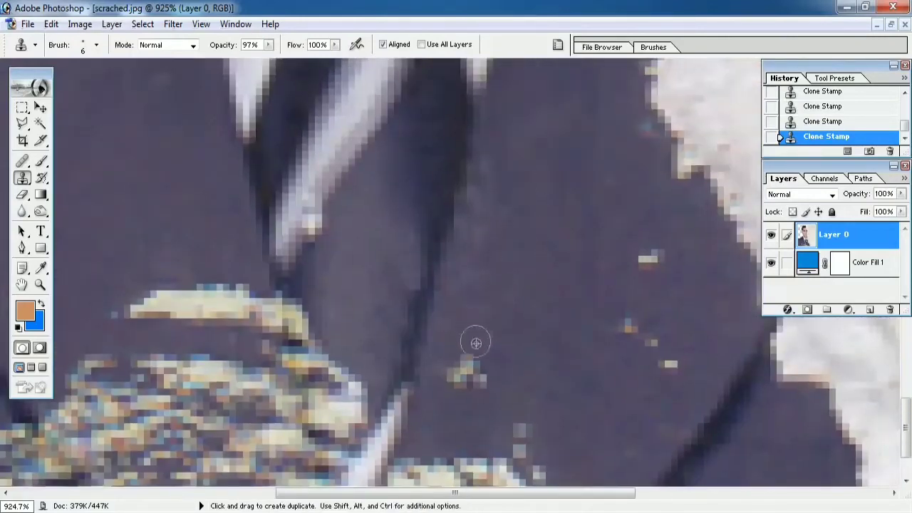
drag(466, 407, 479, 317)
Cover the pale band and most of the scribbled damage on the jacket beside the tie, enlarging the Clone Stamp brush to 12 px.
mouse_move(349, 274)
mouse_down()
mouse_move(426, 264)
mouse_move(542, 328)
mouse_up()
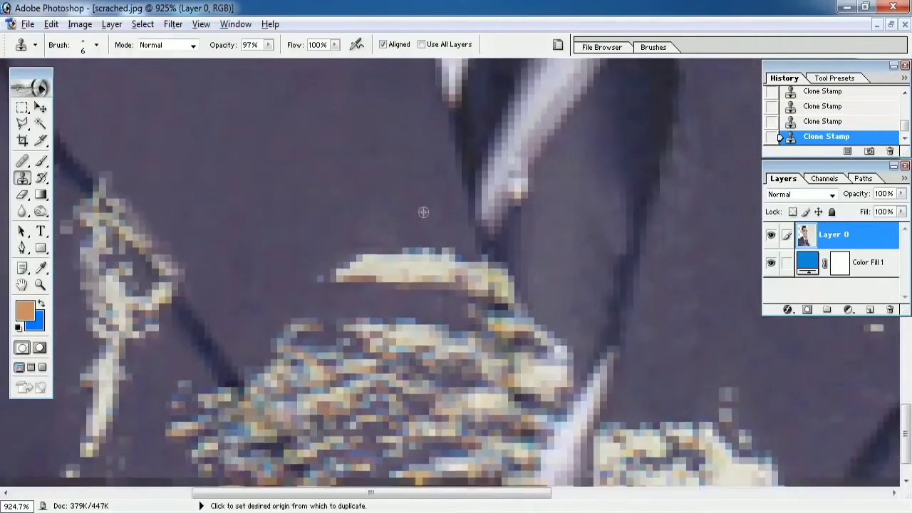
alt+click(429, 225)
mouse_move(442, 258)
mouse_down()
mouse_move(349, 268)
mouse_move(461, 267)
mouse_move(456, 261)
mouse_move(462, 286)
mouse_move(368, 242)
mouse_move(301, 231)
mouse_move(284, 247)
mouse_move(319, 293)
mouse_move(395, 245)
mouse_move(403, 217)
mouse_up()
right_click(403, 219)
text(12)
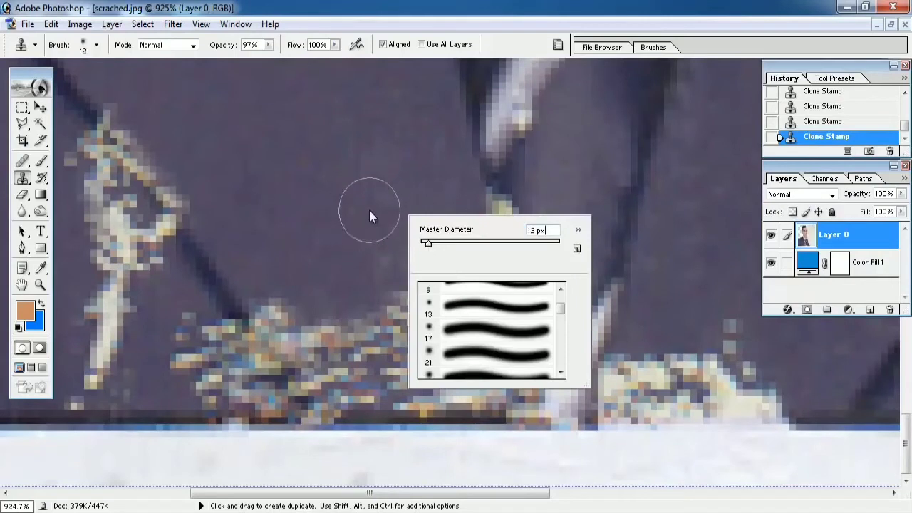
key(Return)
mouse_move(391, 266)
mouse_down()
mouse_move(421, 301)
mouse_move(456, 266)
mouse_move(413, 309)
mouse_move(275, 273)
mouse_move(357, 362)
mouse_move(475, 397)
mouse_move(304, 14)
mouse_up()
drag(455, 442, 349, 228)
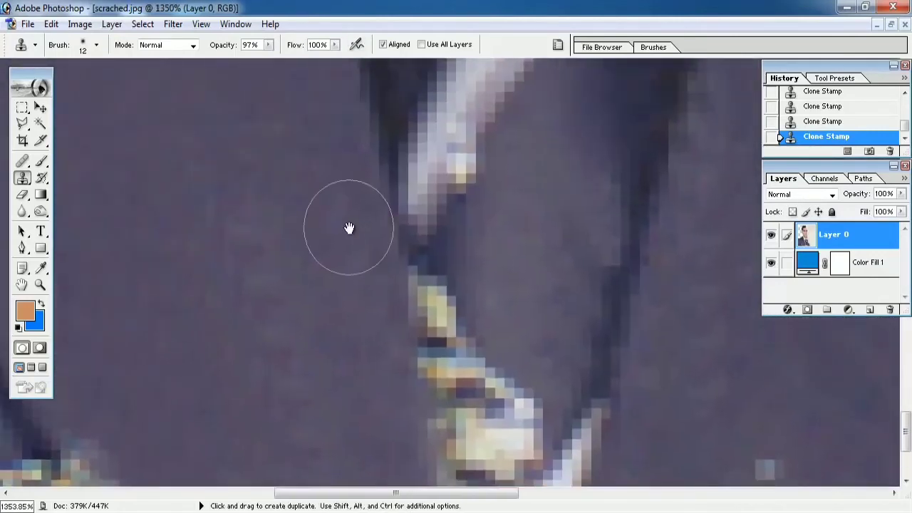
Set the Clone Stamp brush to 5 px and clone the tie's dark left edge down over the damaged pixels below the stripe.
key(bracketleft)
alt+click(445, 245)
mouse_move(441, 244)
mouse_down()
mouse_move(434, 271)
mouse_move(452, 325)
mouse_move(522, 401)
mouse_move(525, 284)
mouse_up()
mouse_move(536, 286)
mouse_down()
mouse_move(530, 312)
mouse_move(512, 325)
mouse_move(541, 409)
mouse_up()
mouse_move(488, 309)
mouse_down()
mouse_move(528, 420)
mouse_move(583, 320)
mouse_up()
alt+click(562, 272)
mouse_move(558, 284)
mouse_down()
mouse_move(556, 324)
mouse_move(509, 168)
mouse_move(556, 244)
mouse_up()
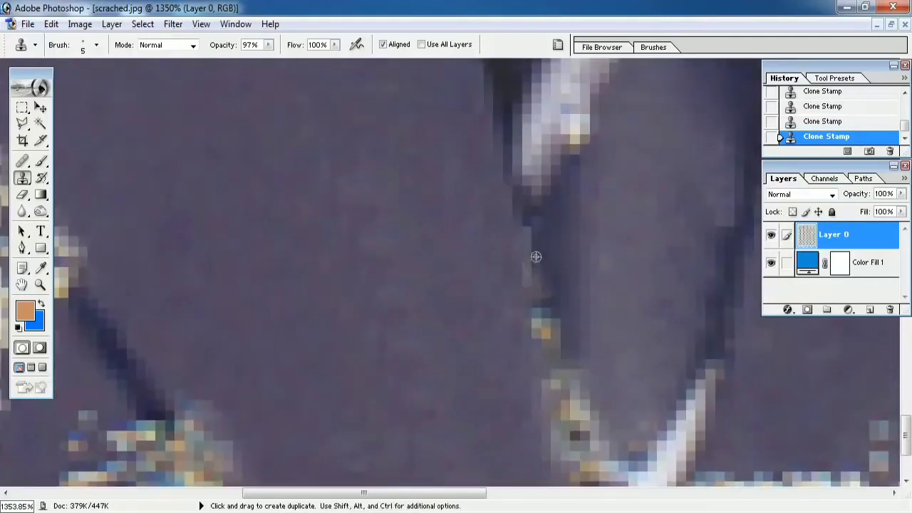
Clean up the tie's left edge with fresh clone samples and extend it further down over the coloured specks.
alt+click(536, 237)
drag(518, 220, 521, 243)
key(ctrl+z)
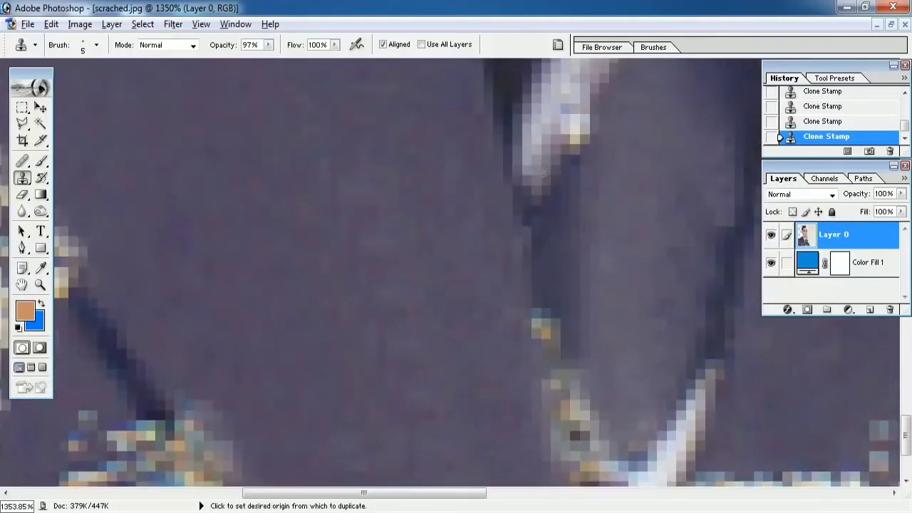
alt+click(540, 172)
drag(533, 189, 530, 200)
drag(527, 257, 541, 173)
alt+click(549, 163)
drag(551, 232, 555, 317)
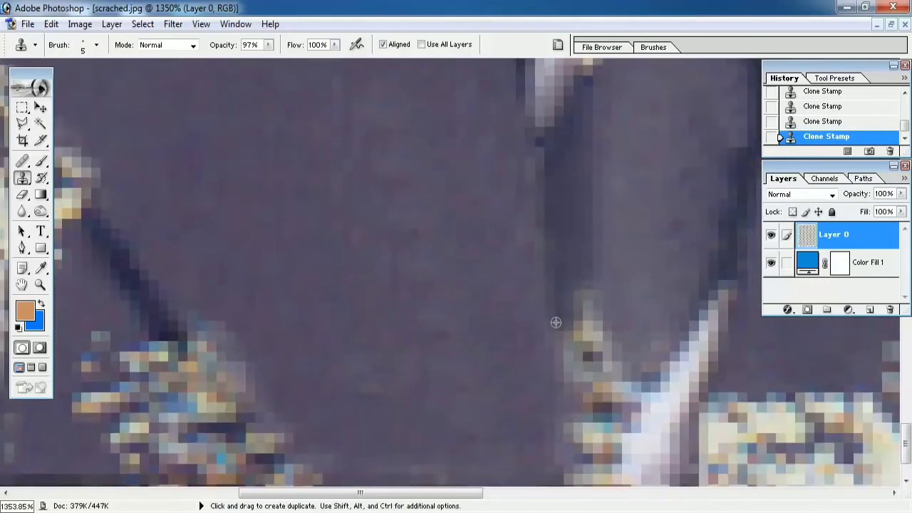
Clone over the remaining damaged pixels at the tie's lower end, next to its bottom white stripe.
scroll(425, 349, down, 8)
scroll(421, 498, up, 5)
key(alt+space)
drag(409, 321, 381, 240)
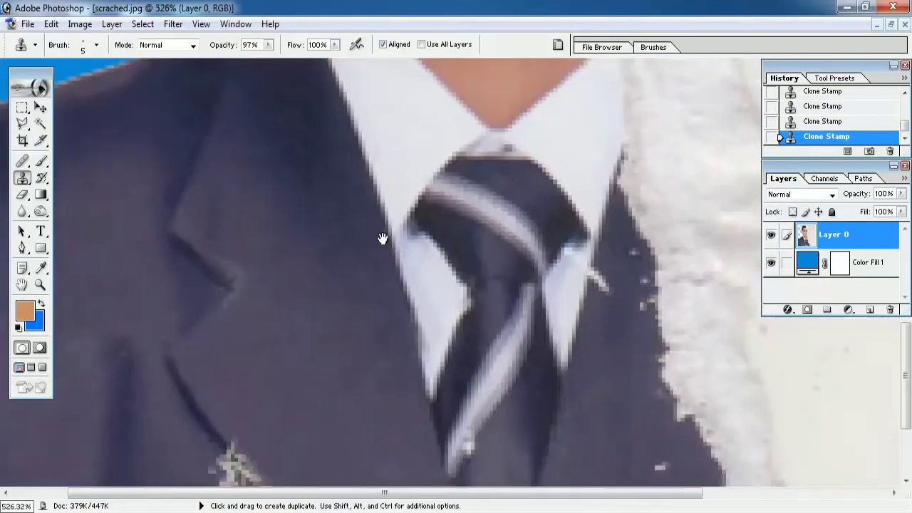
drag(445, 373, 425, 211)
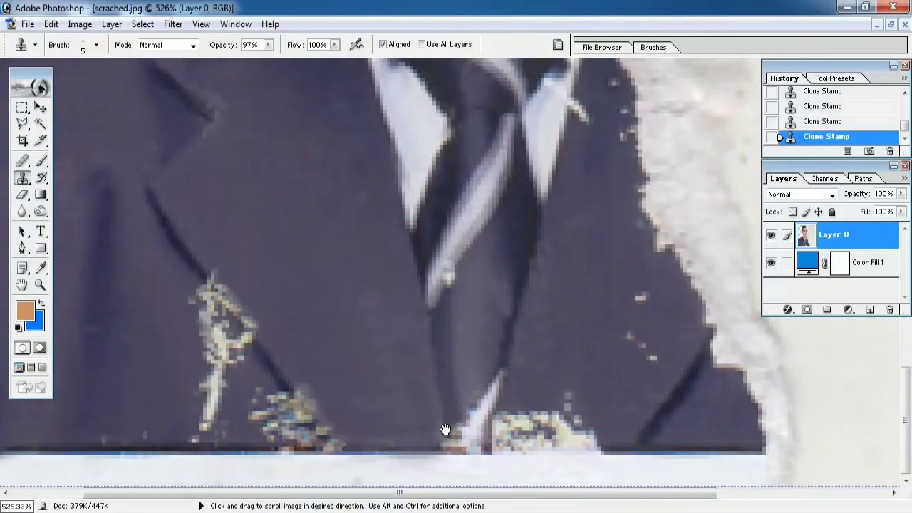
drag(445, 429, 448, 425)
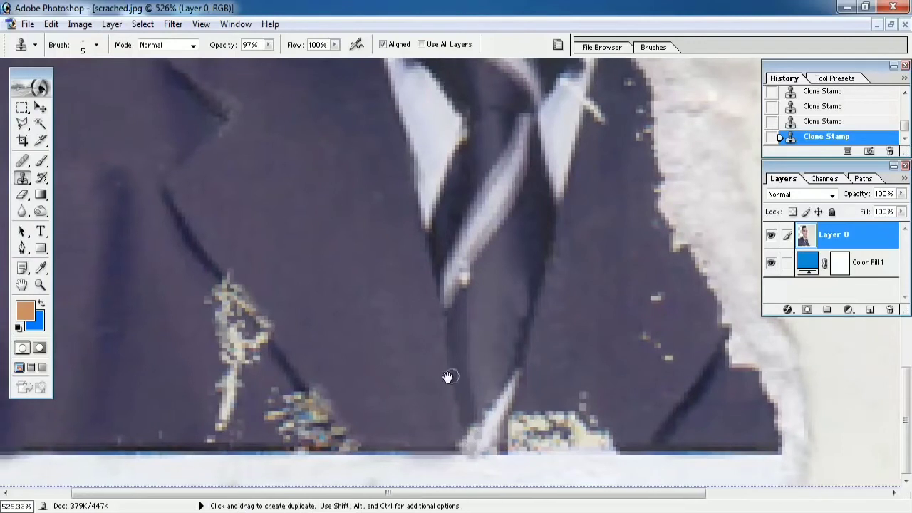
Clone the lapel's dark lower edge across the white scratch and cover the leftover specks beneath it.
drag(214, 279, 307, 306)
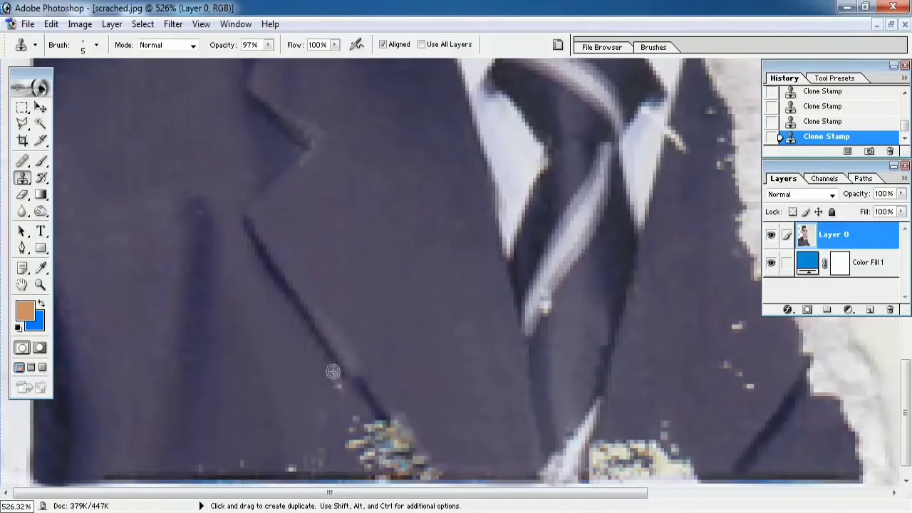
scroll(423, 387, up, 3)
drag(423, 387, 289, 44)
mouse_move(399, 442)
mouse_down()
mouse_move(376, 171)
mouse_move(419, 272)
mouse_move(472, 280)
mouse_move(348, 133)
mouse_move(352, 259)
mouse_move(435, 335)
mouse_up()
scroll(377, 171, up, 3)
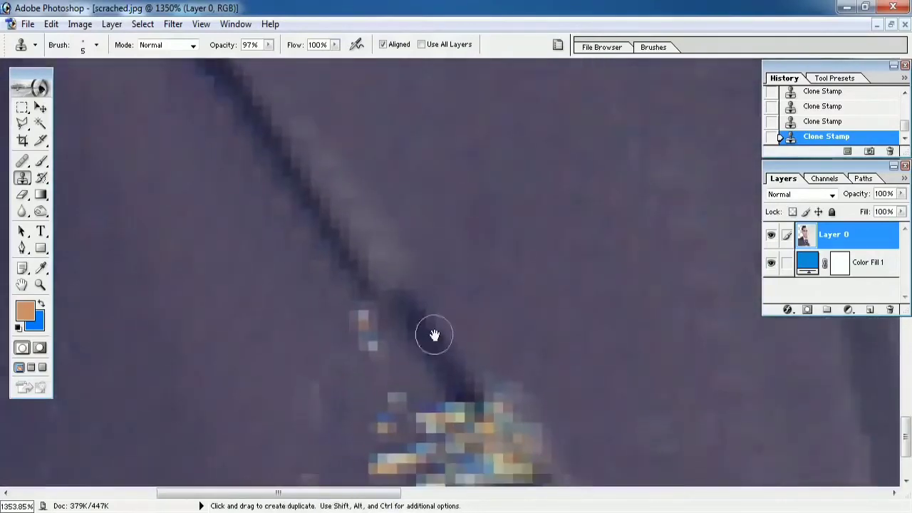
scroll(335, 233, down, 3)
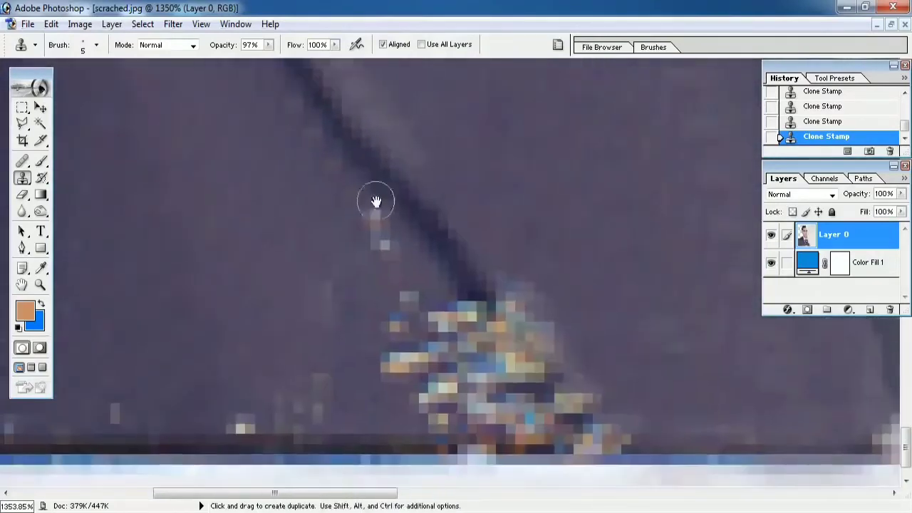
drag(358, 204, 385, 298)
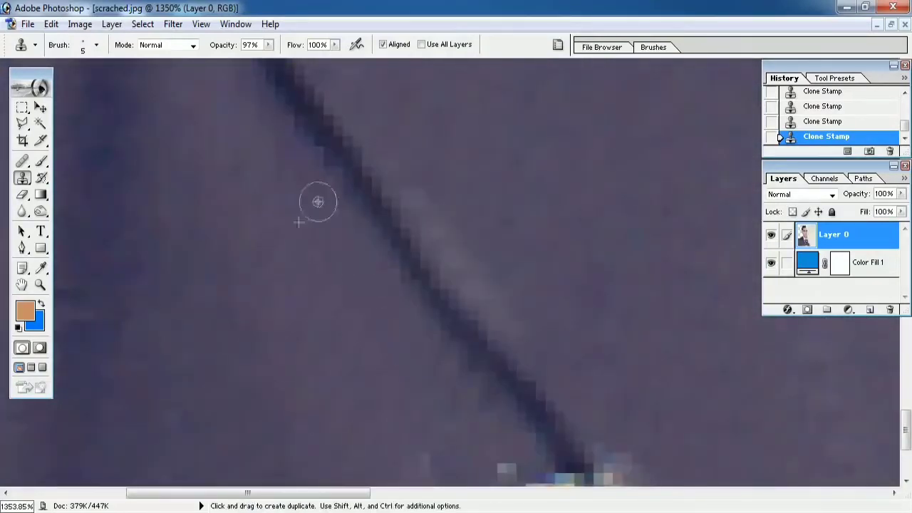
Clone the lapel's dark edge and surrounding fabric over the coloured scribble and specks at the jacket's bottom.
scroll(377, 207, down, 3)
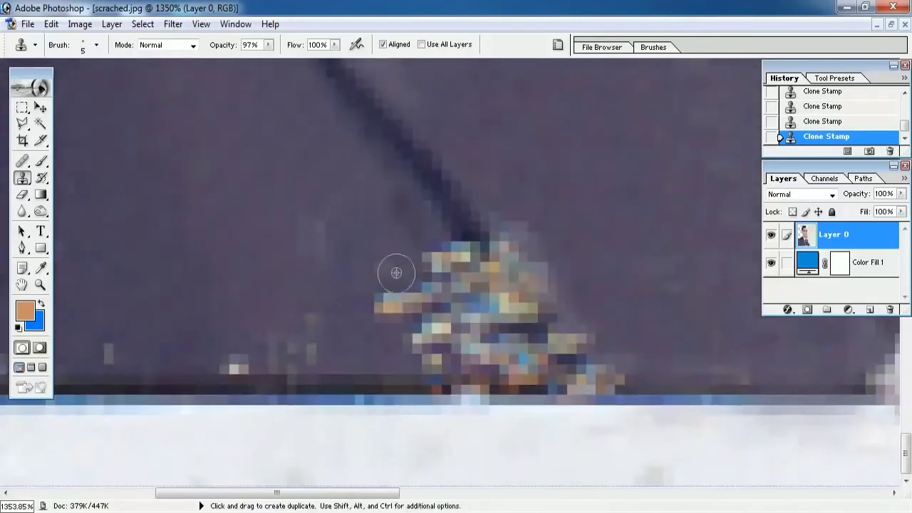
scroll(378, 262, up, 3)
mouse_move(399, 336)
mouse_down()
mouse_move(428, 265)
mouse_move(476, 316)
mouse_up()
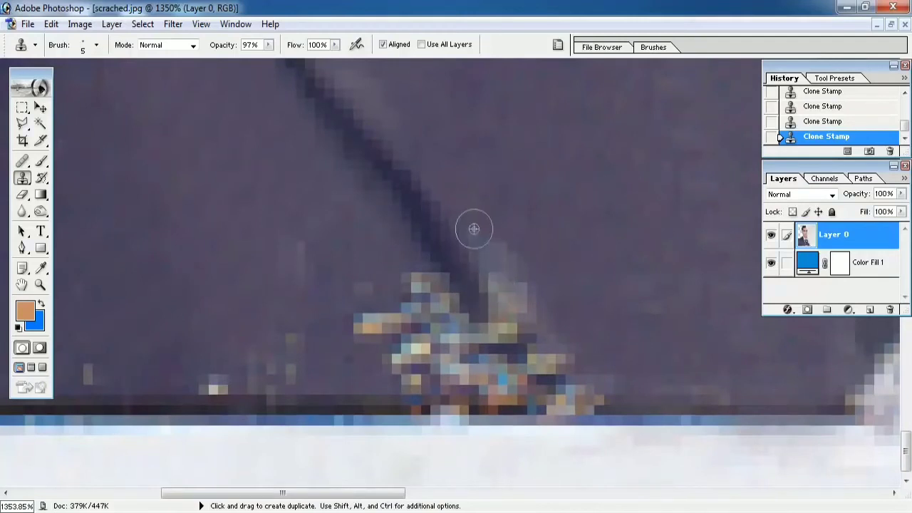
mouse_move(474, 229)
mouse_down()
mouse_move(494, 269)
mouse_move(470, 264)
mouse_move(382, 291)
mouse_up()
alt+click(430, 211)
alt+click(309, 271)
drag(411, 376, 360, 356)
mouse_move(348, 305)
mouse_down()
mouse_move(381, 324)
mouse_move(444, 316)
mouse_move(486, 336)
mouse_move(500, 359)
mouse_move(320, 337)
mouse_up()
mouse_move(300, 340)
mouse_down()
mouse_move(473, 369)
mouse_move(325, 407)
mouse_move(431, 385)
mouse_up()
Outline the pale fringe along the hair's top edge with the Polygonal Lasso, delete it, and deselect.
key(ctrl+minus)
key(ctrl+minus)
key(ctrl+minus)
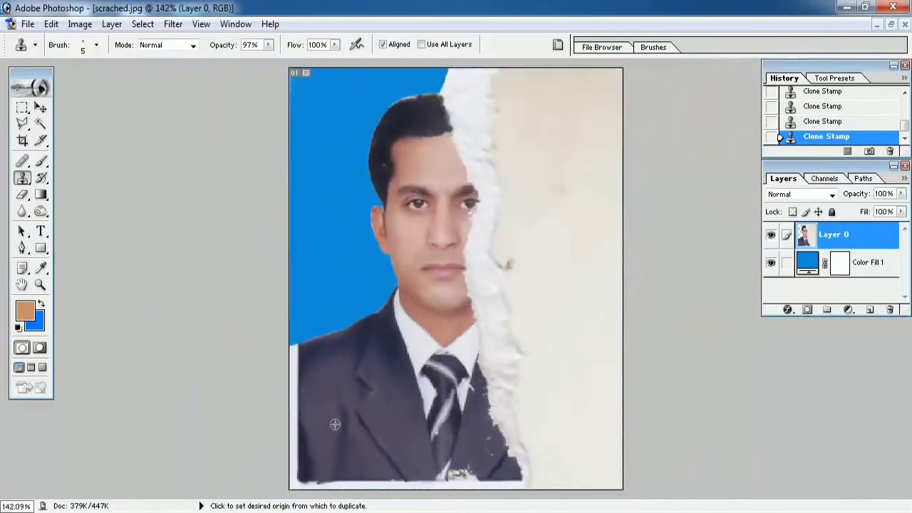
drag(335, 78, 413, 423)
key(ctrl+plus)
scroll(474, 321, up, 1)
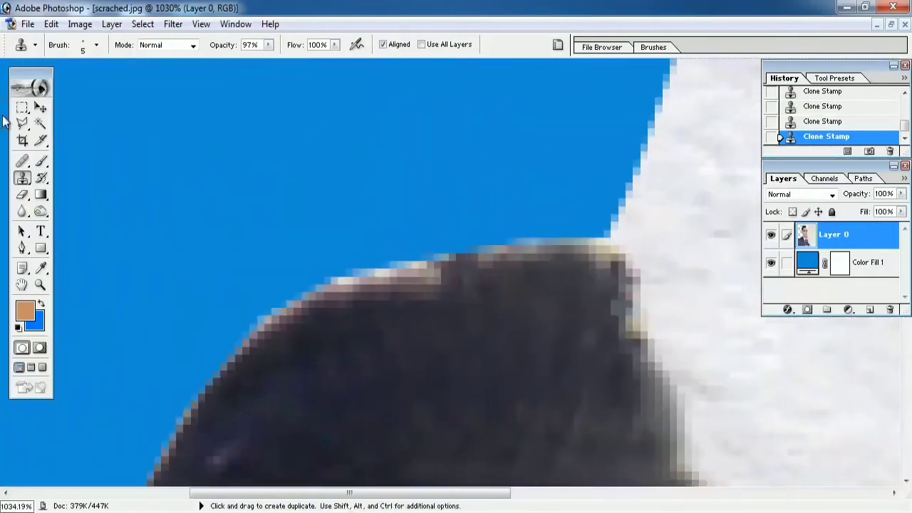
key(l)
click(280, 156)
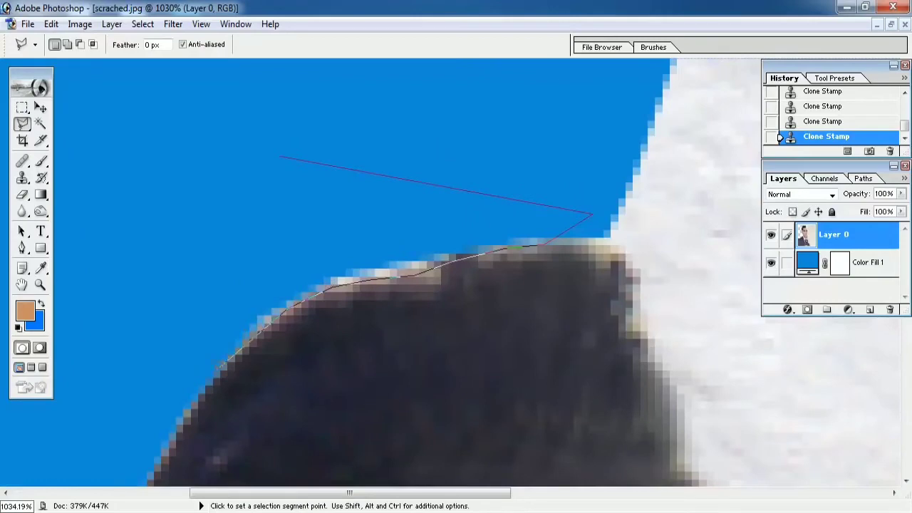
drag(227, 362, 366, 270)
key(ctrl+minus)
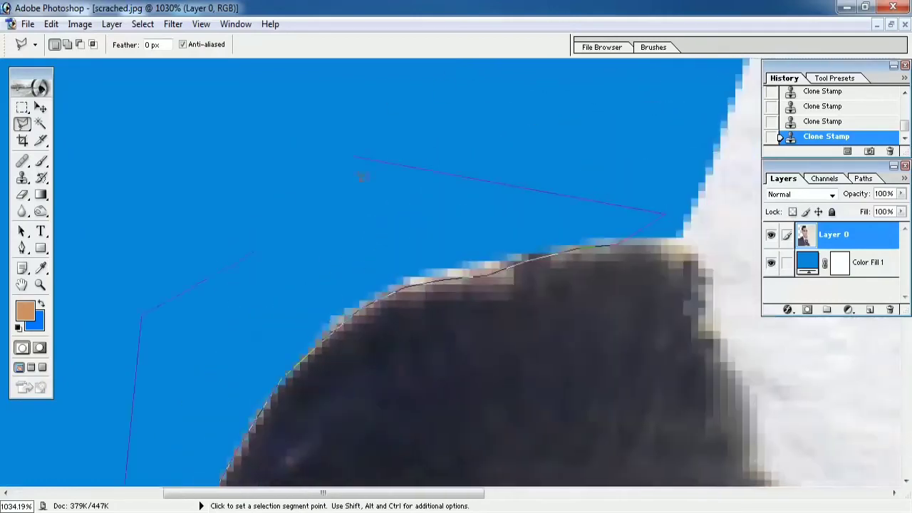
key(Return)
key(Delete)
key(ctrl+d)
key(ctrl+minus)
key(ctrl+plus)
key(ctrl+plus)
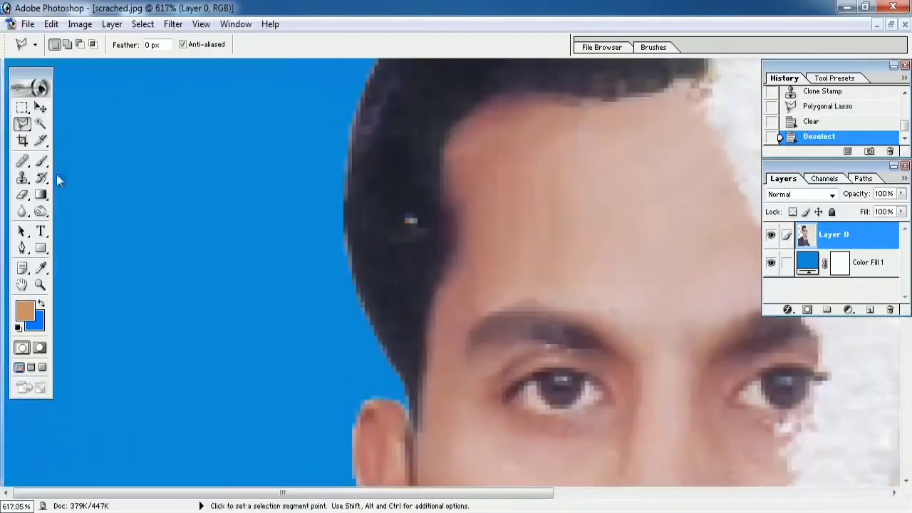
Clone dark hair over the pale speck at the temple and the remaining light spots in the hair.
key(s)
alt+click(383, 230)
click(410, 216)
drag(414, 219, 373, 358)
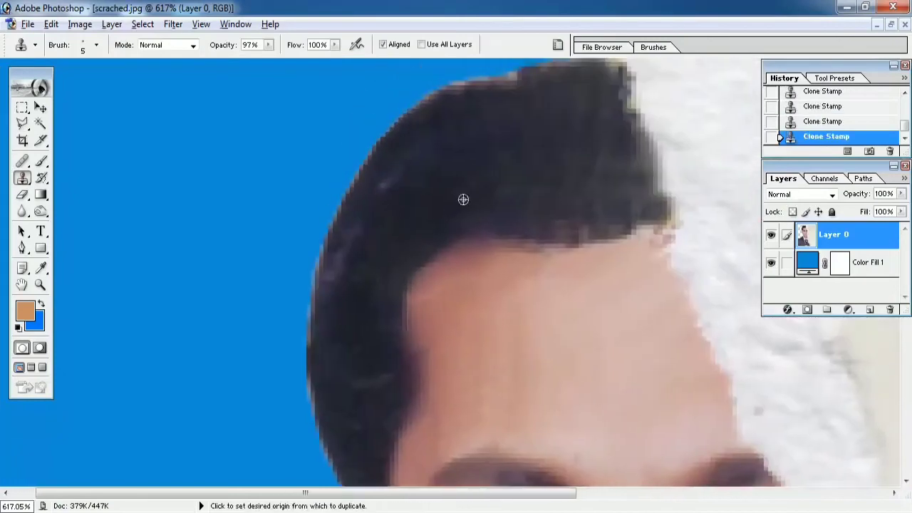
scroll(462, 198, down, 12)
drag(488, 211, 420, 251)
scroll(418, 251, down, 6)
key(ctrl+plus)
key(alt+space)
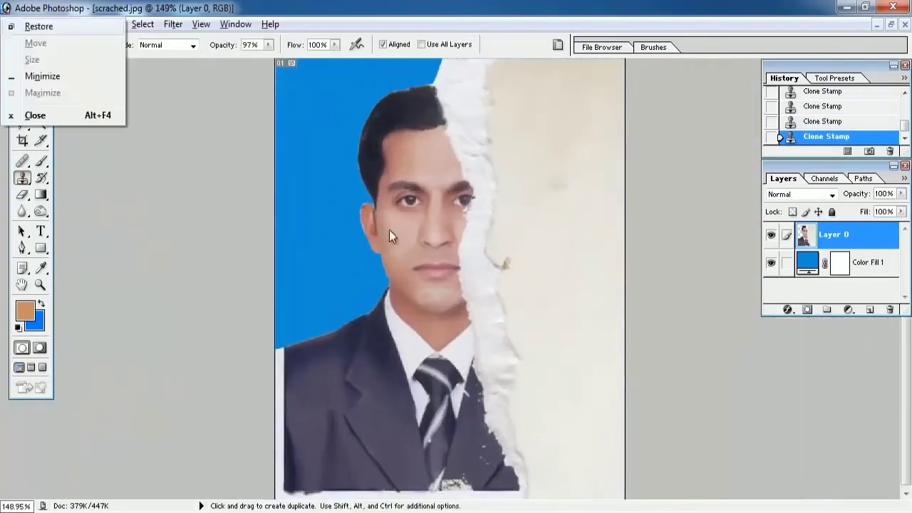
Outline the intact half of the portrait with the Polygonal Lasso, just past the torn edge, and copy it to a new layer.
click(24, 125)
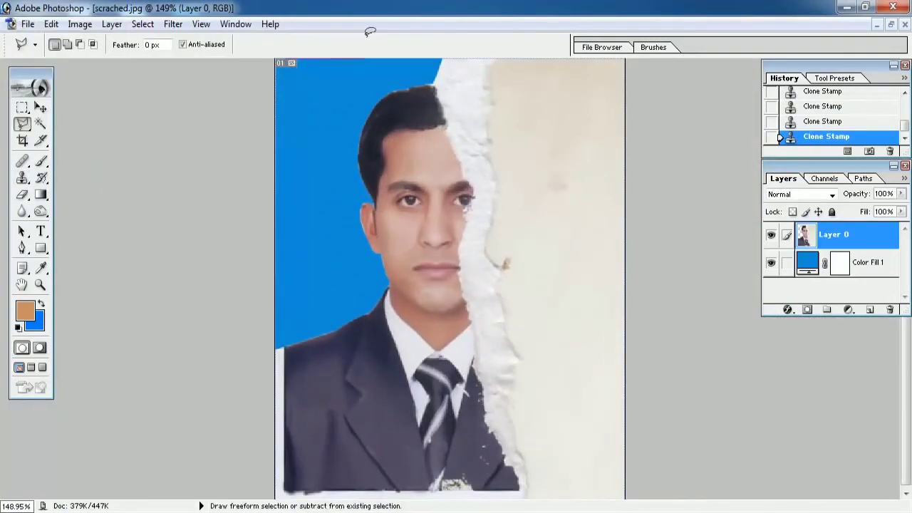
drag(497, 354, 447, 500)
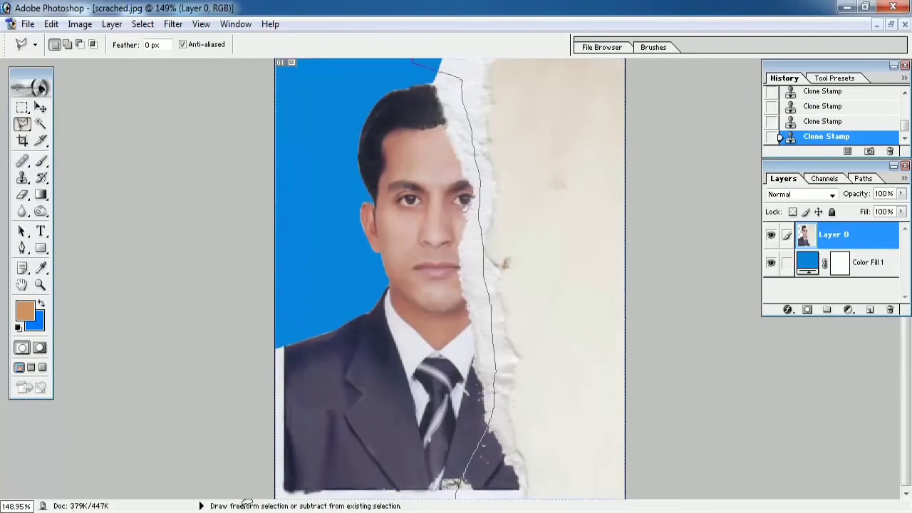
drag(288, 29, 330, 63)
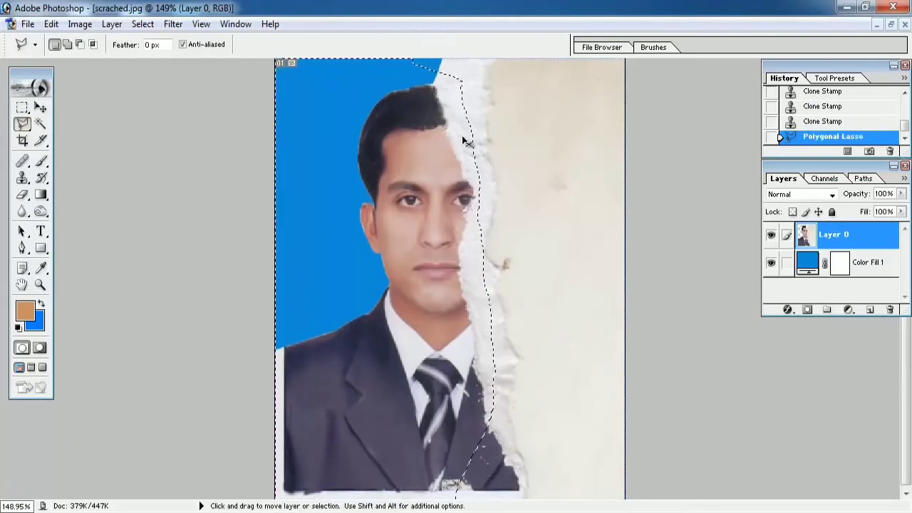
right_click(873, 237)
click(385, 173)
right_click(385, 173)
click(444, 270)
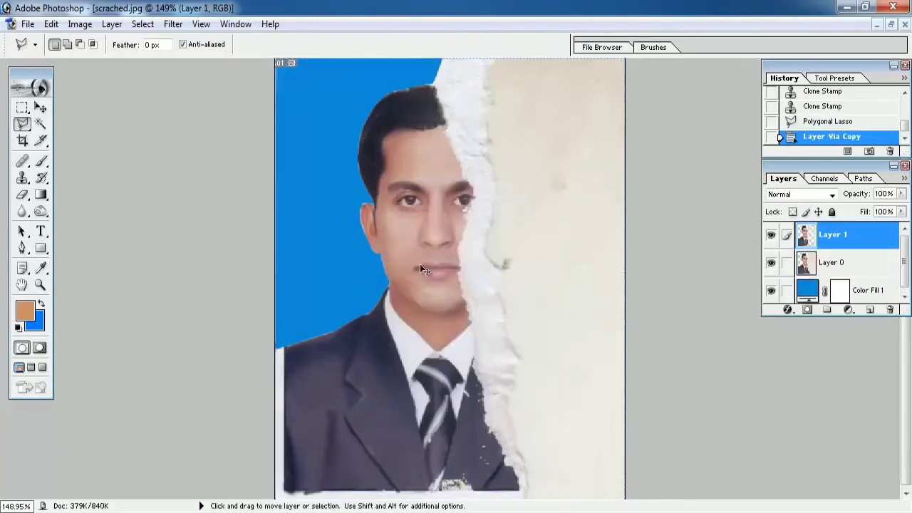
Flip the copied half horizontally and move it over the torn side so that it completes the face and jacket.
key(ctrl+t)
right_click(390, 207)
click(454, 384)
drag(347, 234, 449, 232)
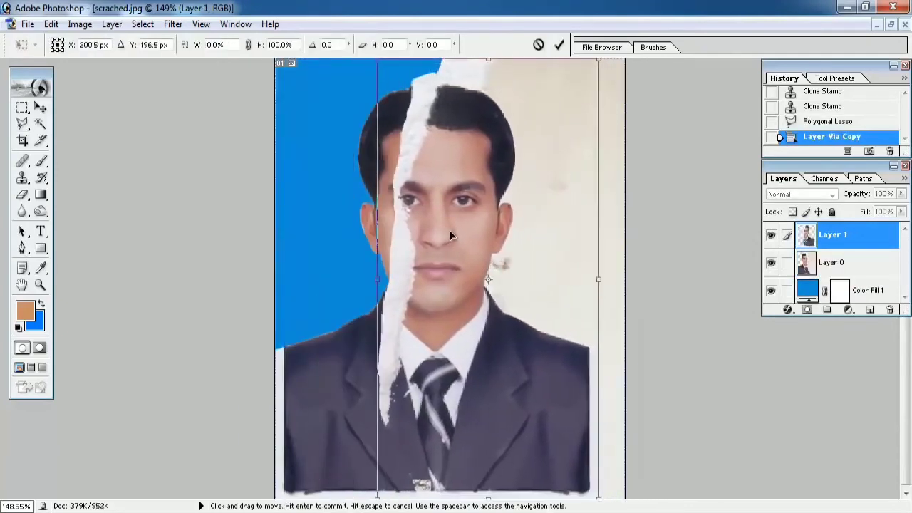
key(Return)
Lower the mirrored layer's opacity to 43% and nudge the layer to align its facial features with the original.
drag(872, 211, 854, 209)
click(41, 106)
drag(418, 187, 420, 189)
key(Left)
key(Left)
key(Left)
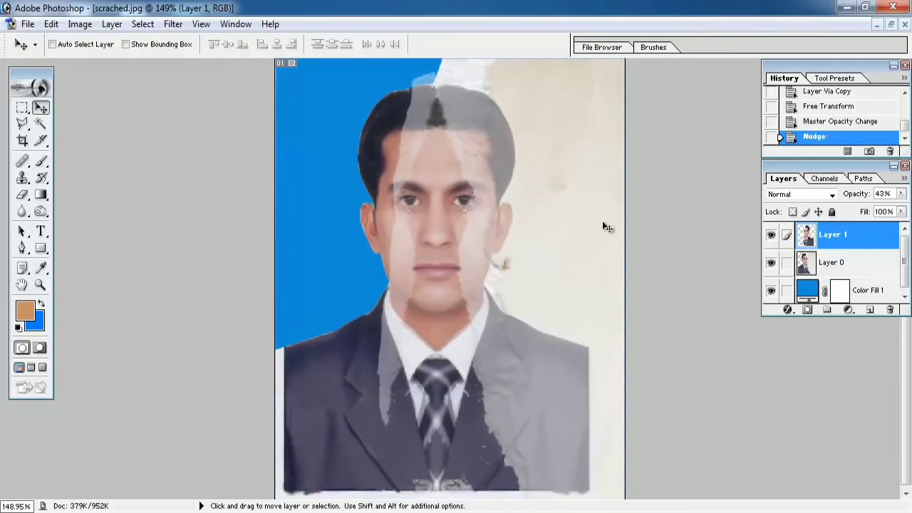
Return the mirrored layer's opacity to 100% and set the Eraser brush to 71 px.
drag(888, 211, 901, 222)
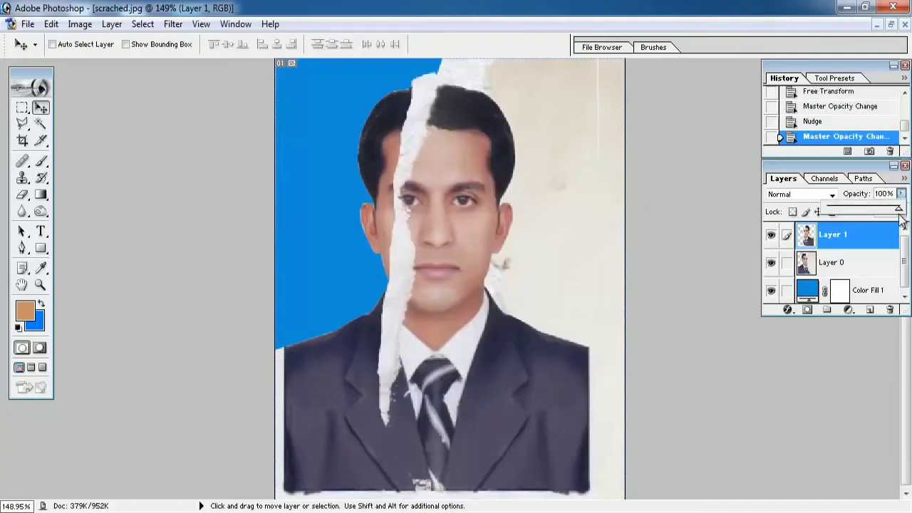
key(e)
right_click(391, 190)
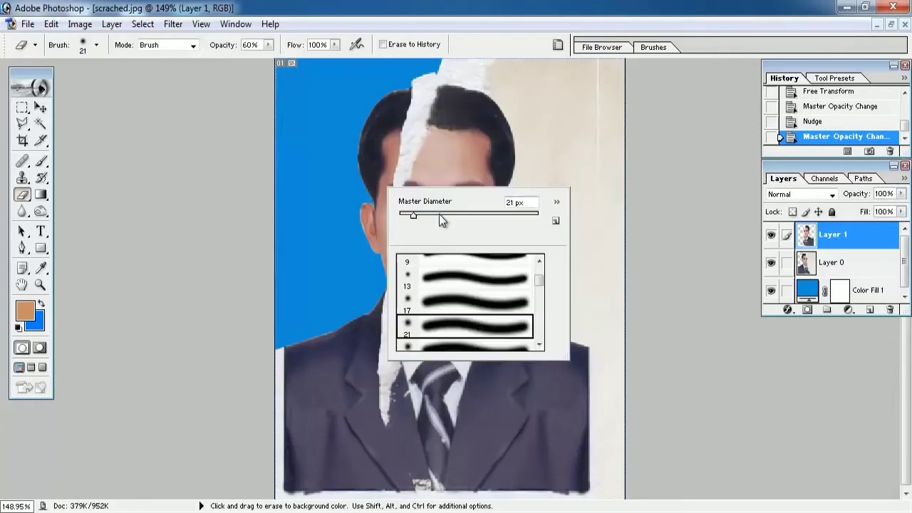
Try erasing the mirrored layer's torn strip over the hair, and step back in the history to before the erasing.
click(432, 84)
click(436, 82)
mouse_move(436, 79)
mouse_down()
mouse_move(426, 127)
mouse_move(453, 107)
mouse_up()
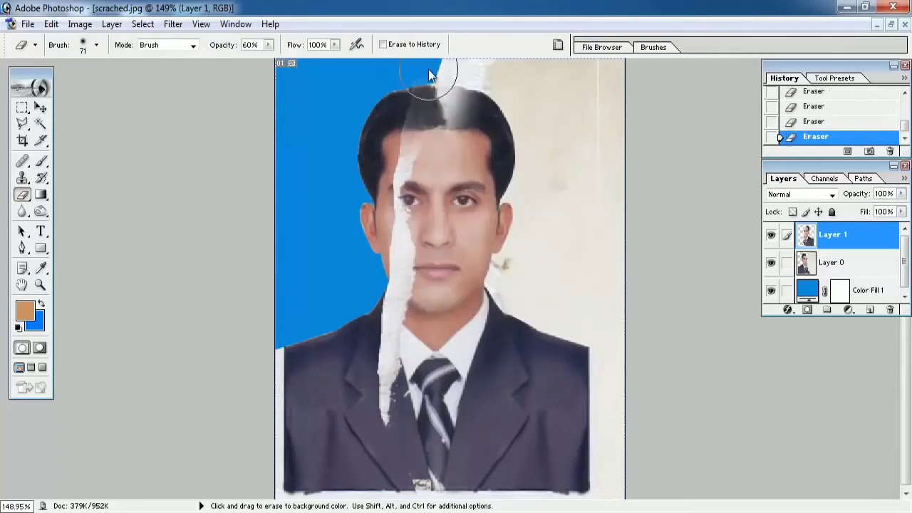
scroll(812, 113, up, 5)
click(812, 130)
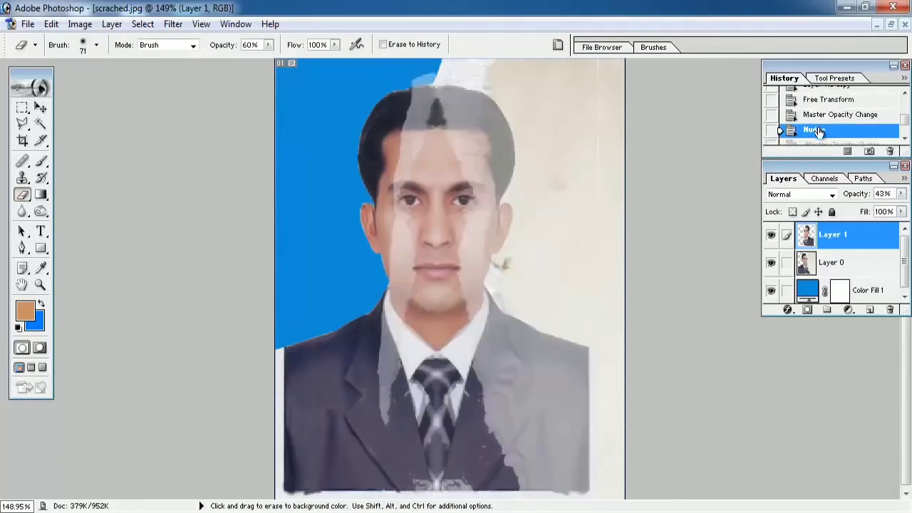
click(812, 123)
Erase the mirrored layer's torn white strip over the forehead, cheek, neck and jacket to reveal the original half.
key(ctrl+plus)
drag(366, 132, 370, 242)
drag(377, 164, 381, 356)
scroll(386, 285, down, 3)
mouse_move(386, 285)
mouse_down()
mouse_move(363, 315)
mouse_move(352, 377)
mouse_move(373, 305)
mouse_move(392, 291)
mouse_move(412, 375)
mouse_move(399, 316)
mouse_move(382, 372)
mouse_move(382, 444)
mouse_up()
scroll(382, 294, down, 3)
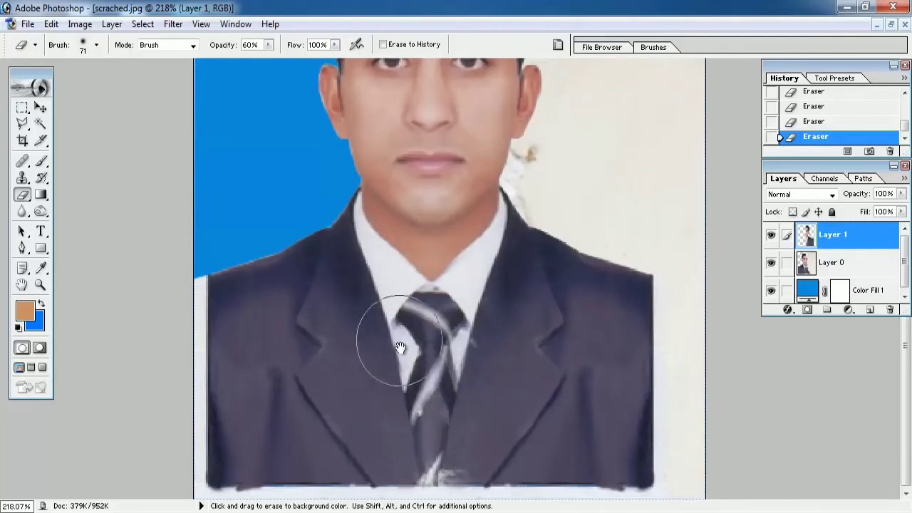
Erase the mirrored layer's overlap around the tie and its pale torn strip over the top of the hair.
drag(407, 289, 400, 427)
scroll(388, 370, up, 1)
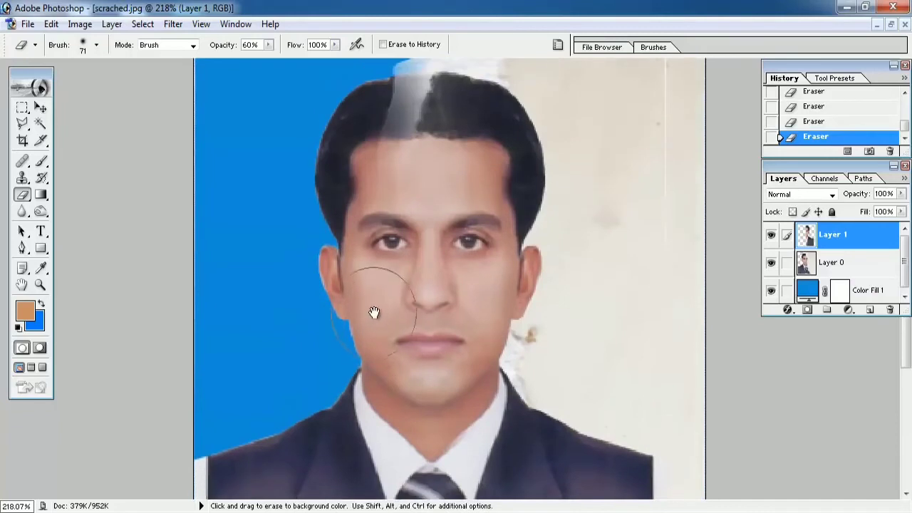
scroll(376, 334, up, 1)
drag(362, 129, 386, 80)
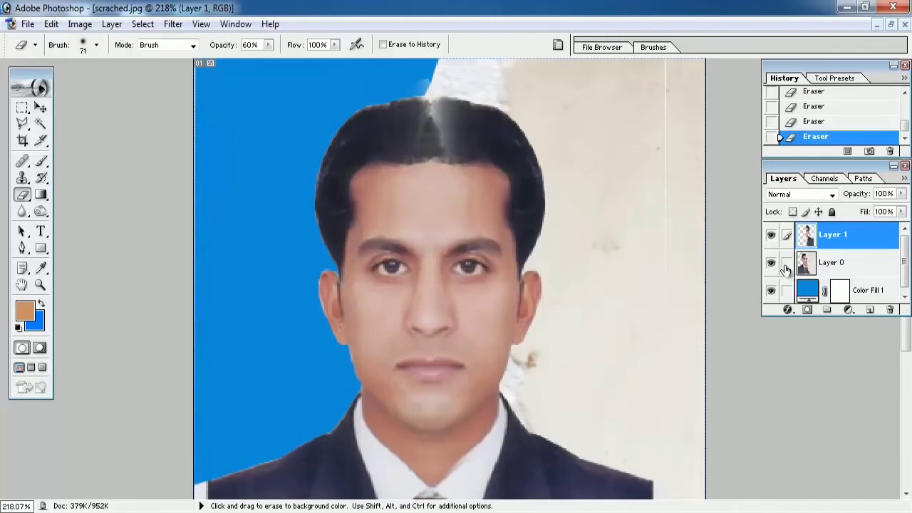
Erase torn paper above the head and part of the cream backdrop beside it on Layer 0.
key(ctrl+0)
click(22, 194)
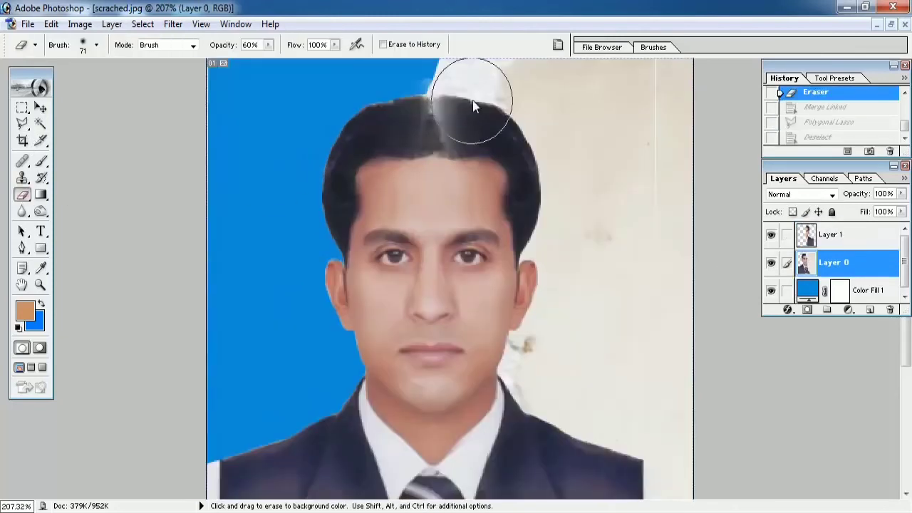
mouse_move(462, 60)
mouse_down()
mouse_move(433, 71)
mouse_move(472, 65)
mouse_move(489, 74)
mouse_move(490, 107)
mouse_up()
mouse_move(641, 100)
mouse_down()
mouse_move(660, 130)
mouse_move(665, 254)
mouse_up()
key(ctrl+0)
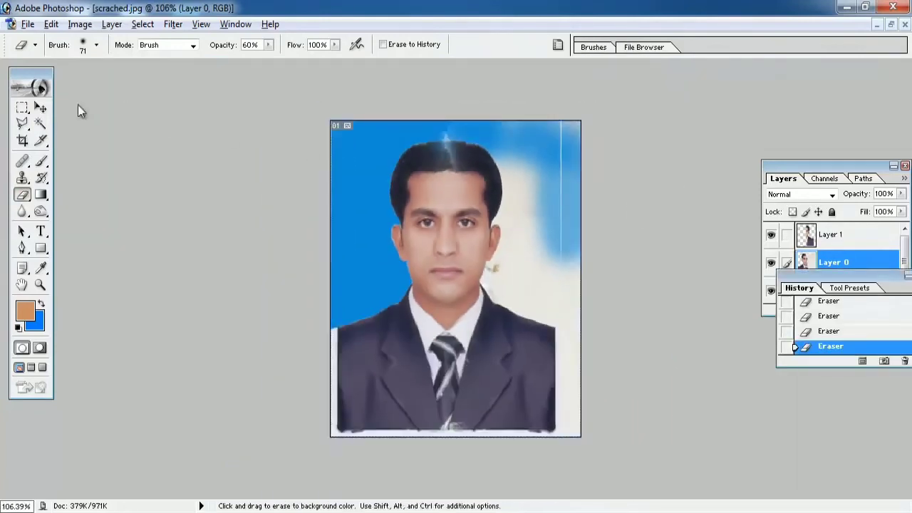
Outline Layer 0's remaining damaged backdrop behind the mirrored half with the Polygonal Lasso, delete it, and deselect.
click(22, 123)
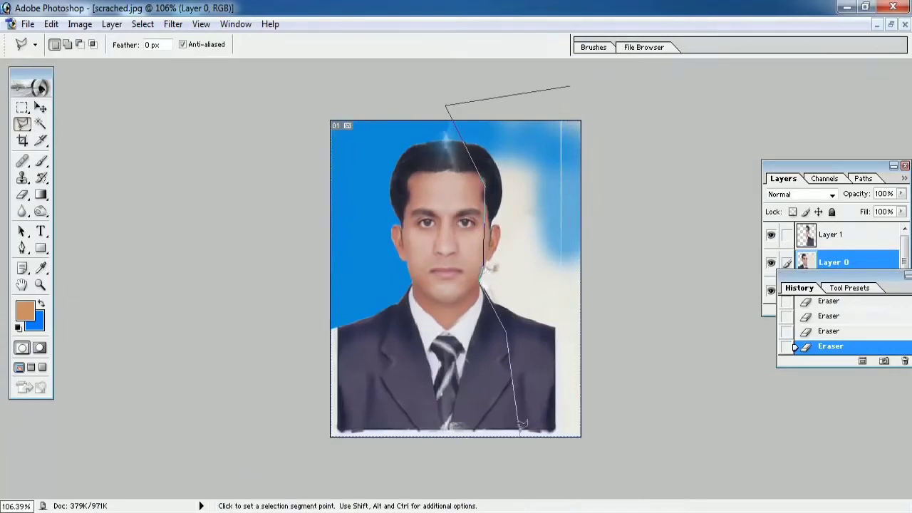
double_click(610, 444)
key(Delete)
key(ctrl+d)
drag(629, 126, 616, 219)
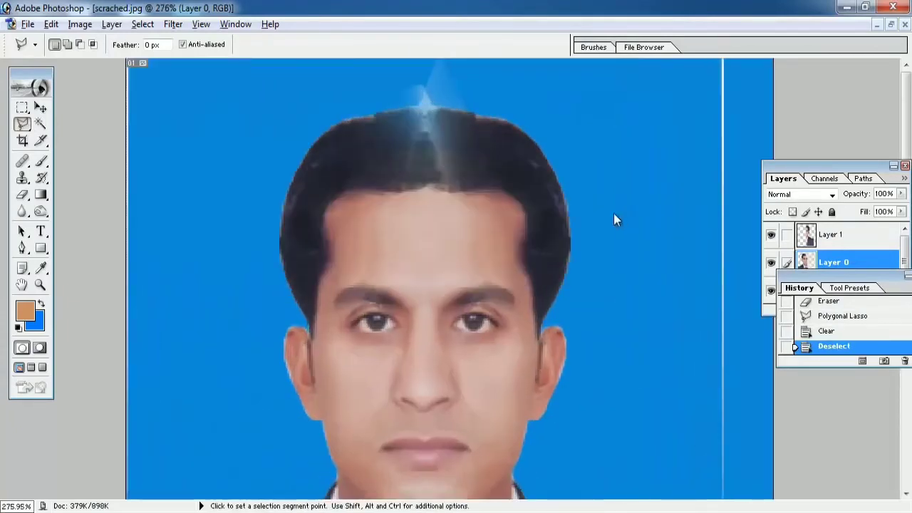
Link Layer 0 to Layer 1 and merge the two portrait halves into one layer.
click(802, 242)
click(786, 262)
key(ctrl+e)
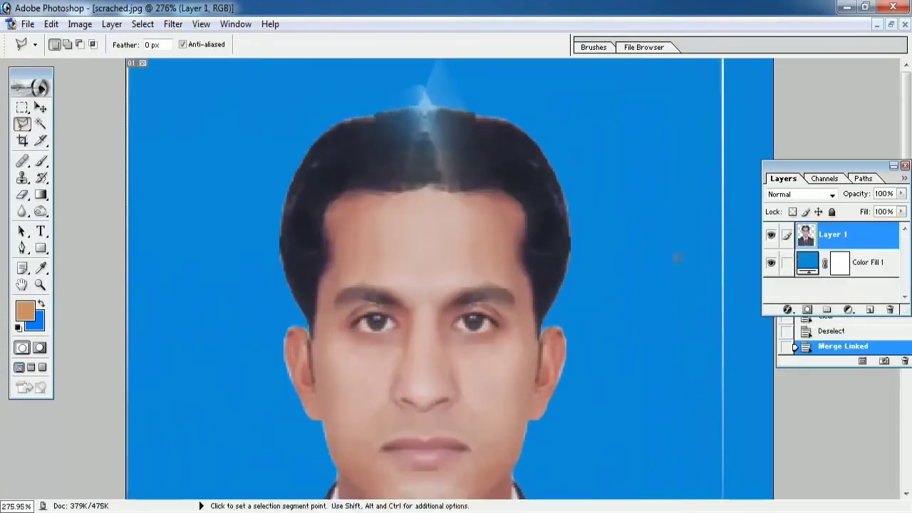
Outline the pale vertical line in the backdrop and the residue above the hair, delete them, and deselect.
key(ctrl+0)
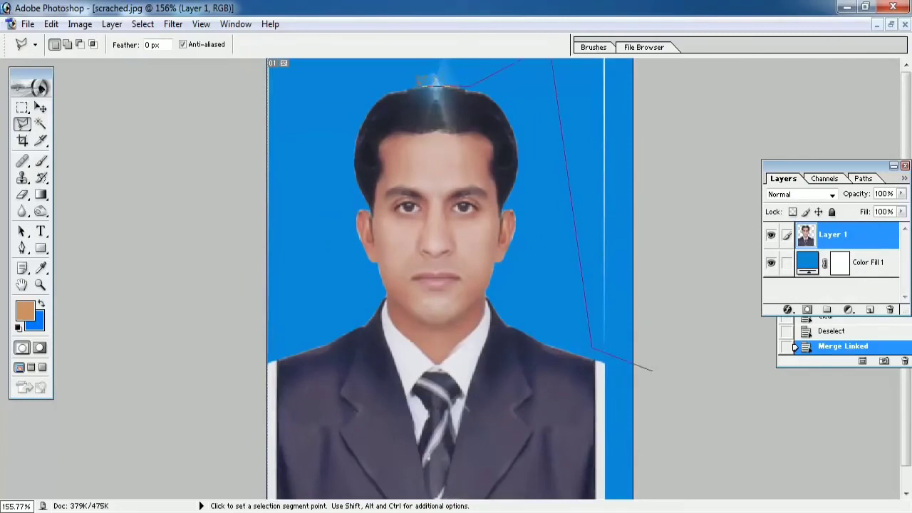
double_click(739, 285)
key(Delete)
key(ctrl+d)
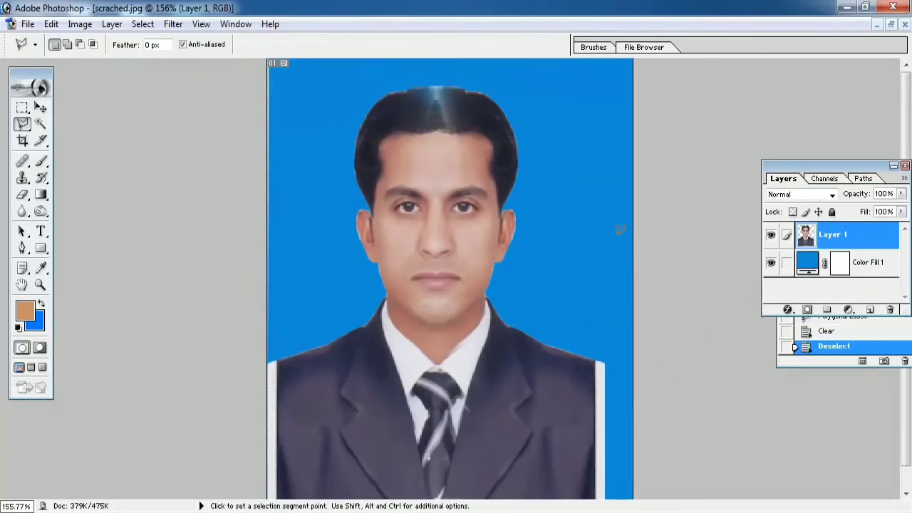
Clone dark hair over the pale streaks at the centre of the hair using a 19 px Clone Stamp brush.
drag(374, 63, 584, 165)
click(22, 177)
right_click(413, 242)
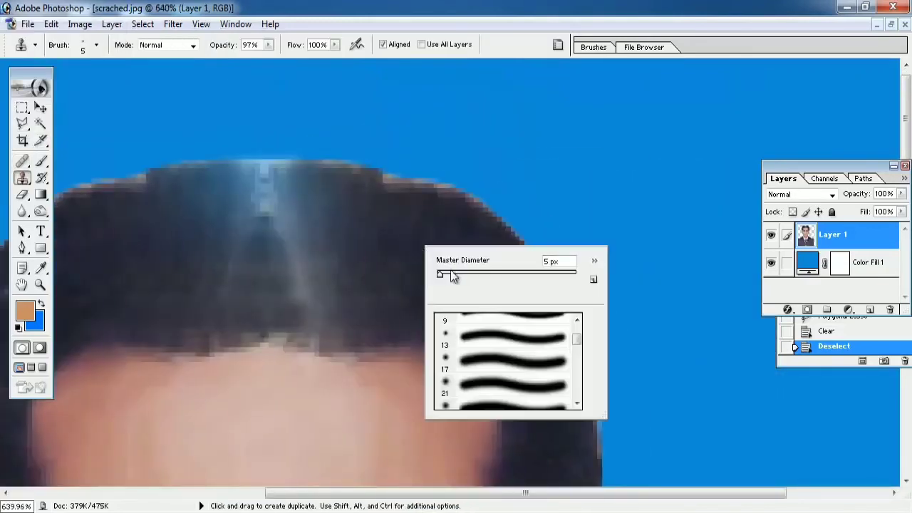
key(Return)
drag(376, 235, 465, 238)
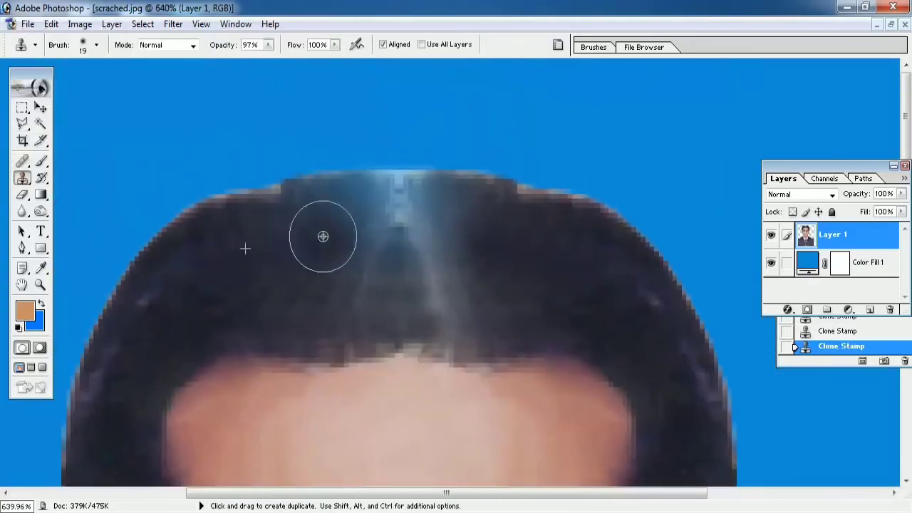
mouse_move(340, 202)
mouse_down()
mouse_move(411, 202)
mouse_move(341, 265)
mouse_move(349, 281)
mouse_move(394, 297)
mouse_move(393, 323)
mouse_move(409, 279)
mouse_move(367, 279)
mouse_move(372, 222)
mouse_move(356, 201)
mouse_up()
mouse_move(463, 226)
mouse_down()
mouse_move(413, 191)
mouse_move(464, 132)
mouse_up()
drag(456, 206, 424, 228)
drag(417, 186, 456, 153)
drag(534, 174, 572, 155)
Set the Clone Stamp brush diameter to 8 px.
right_click(570, 169)
text(8)
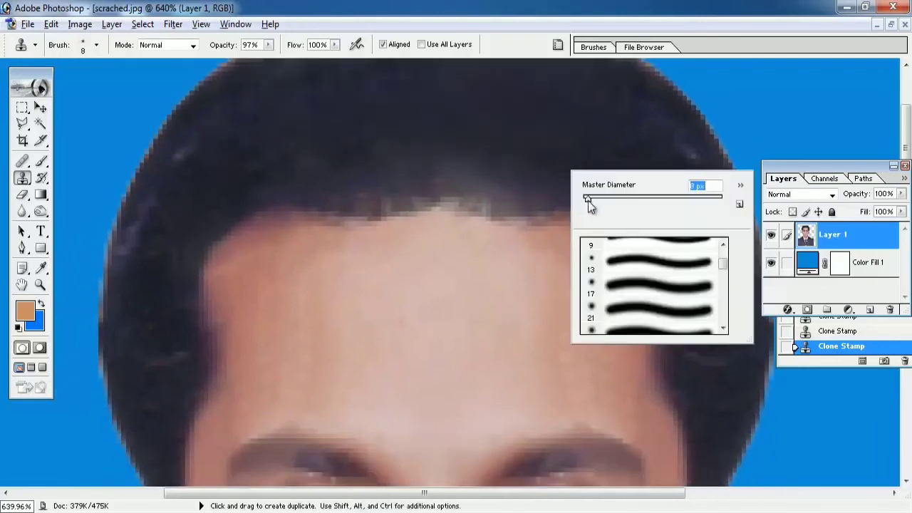
key(Return)
Try cloning dark hair along the centre of the hairline, and step back through those strokes in the history.
drag(509, 181, 414, 193)
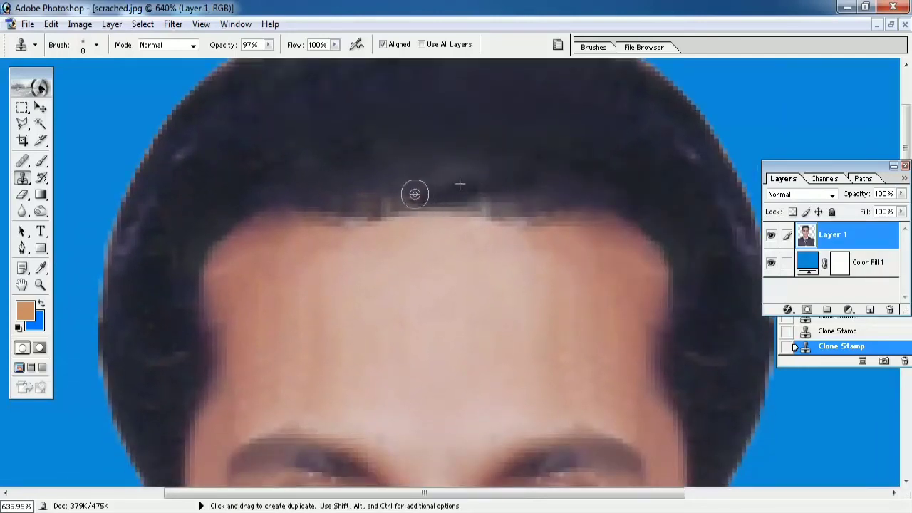
click(843, 330)
click(843, 304)
Clone dark hair over the jagged, pale centre of the hairline to form a clean edge above the forehead.
scroll(608, 265, up, 3)
drag(259, 159, 238, 313)
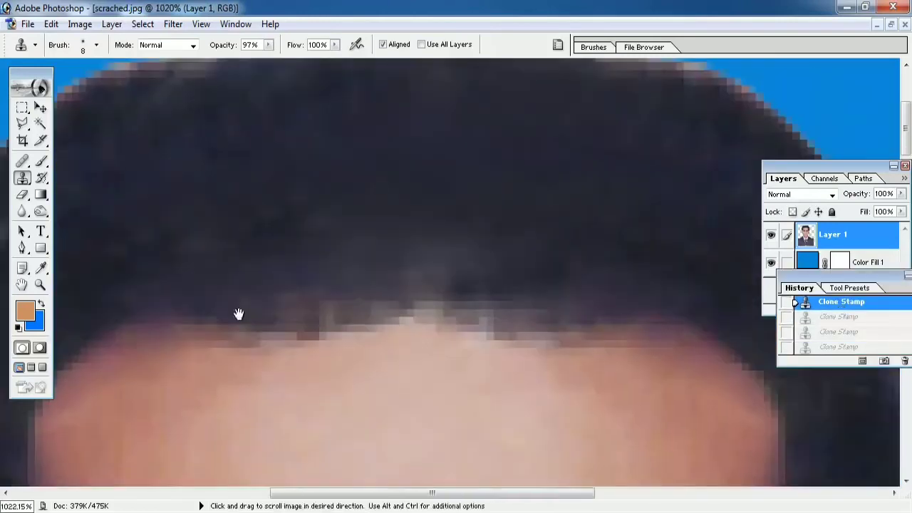
mouse_move(386, 300)
mouse_down()
mouse_move(437, 310)
mouse_move(344, 309)
mouse_move(456, 295)
mouse_move(519, 309)
mouse_move(383, 318)
mouse_up()
scroll(383, 318, down, 5)
scroll(517, 361, up, 4)
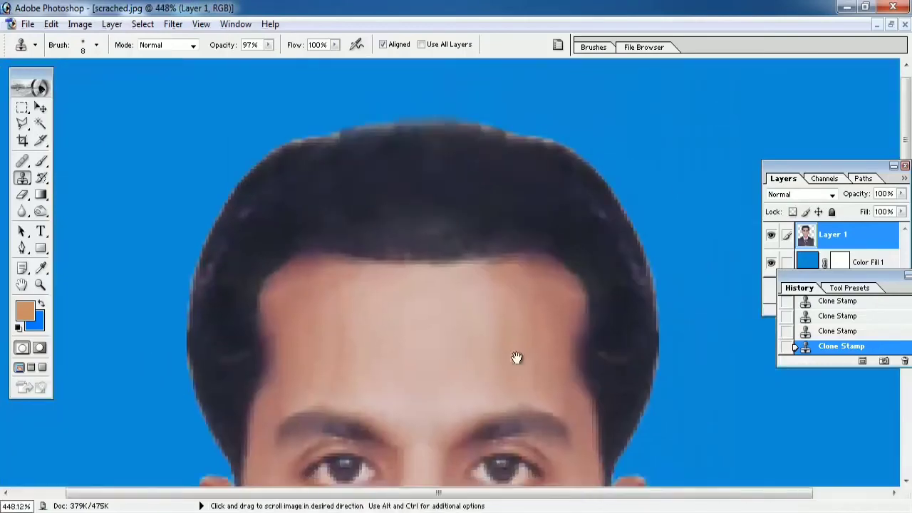
Clone dark hair along the uneven top edge of the head to round out its outline.
scroll(406, 255, down, 2)
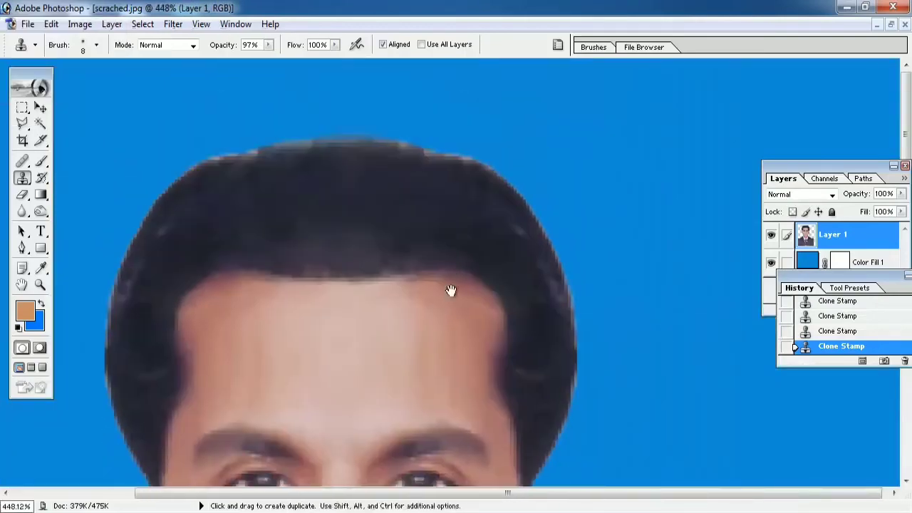
scroll(362, 218, up, 3)
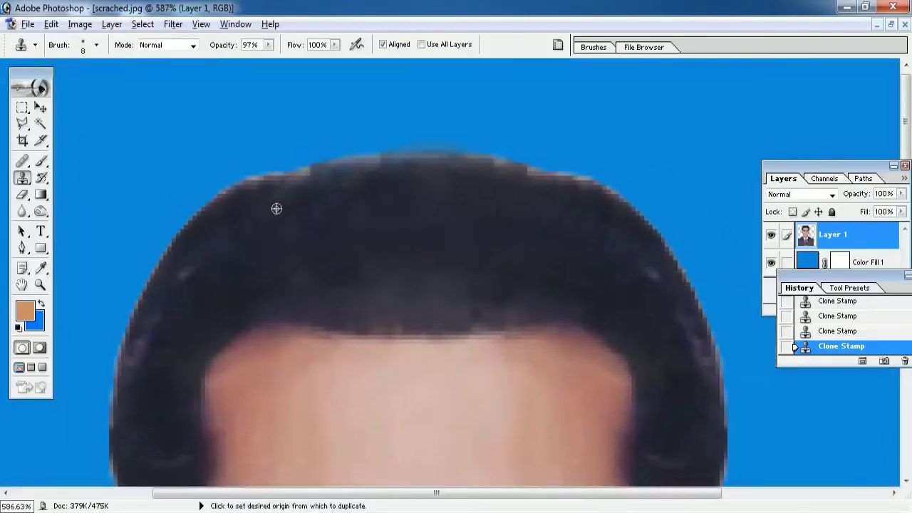
mouse_move(299, 173)
mouse_down()
mouse_move(249, 196)
mouse_move(380, 155)
mouse_move(527, 165)
mouse_move(602, 201)
mouse_move(525, 157)
mouse_move(372, 151)
mouse_move(261, 177)
mouse_move(216, 242)
mouse_move(128, 235)
mouse_up()
Outline the blurry fringe above the hair with the Polygonal Lasso along a smooth curve, delete it, and deselect.
key(l)
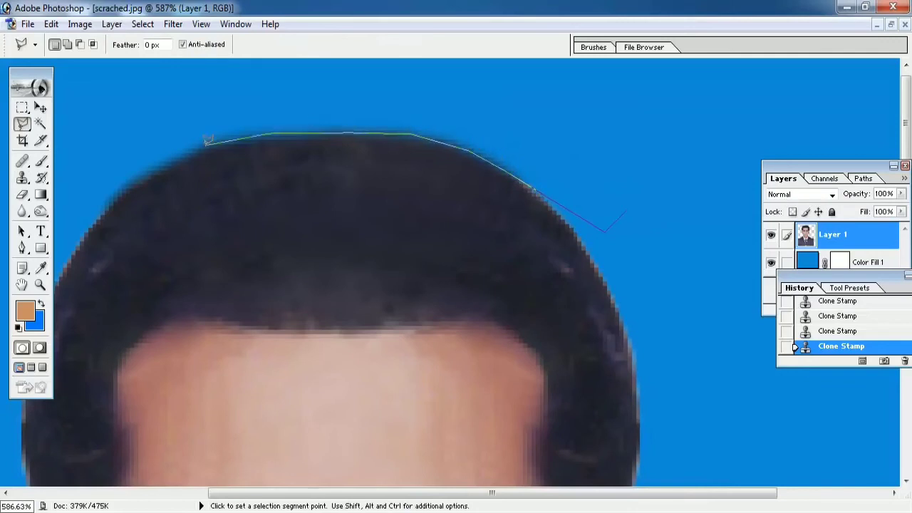
click(51, 244)
click(183, 82)
click(630, 80)
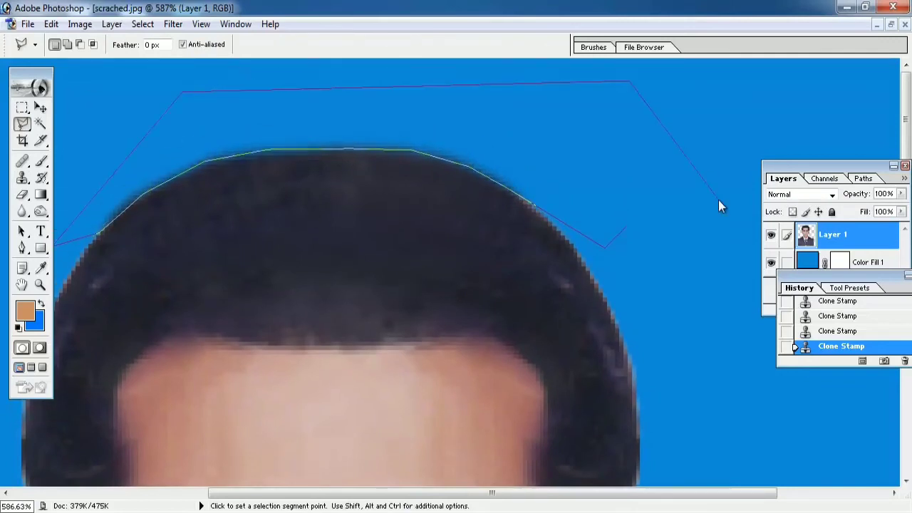
double_click(718, 199)
key(Delete)
key(ctrl+d)
Crop the image to the portrait, cutting off the white borders at the sides and bottom.
scroll(559, 178, down, 12)
scroll(641, 249, up, 5)
key(ctrl+0)
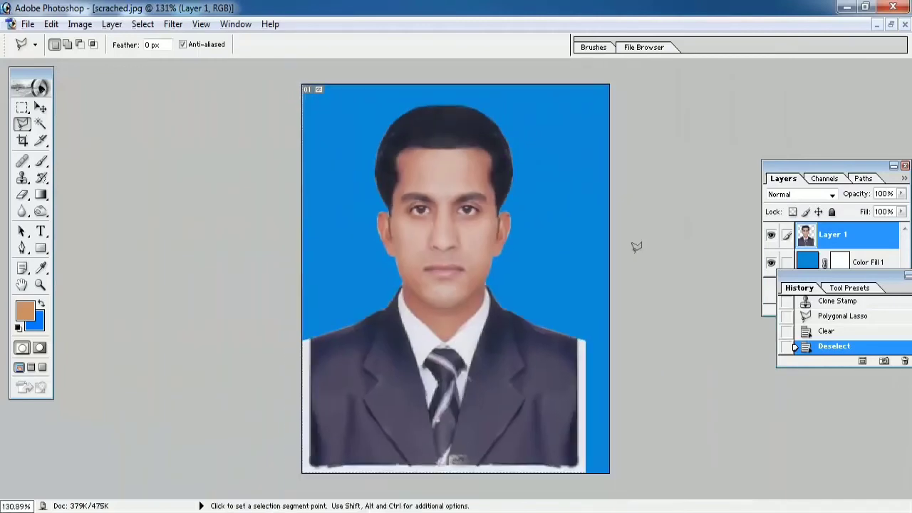
key(c)
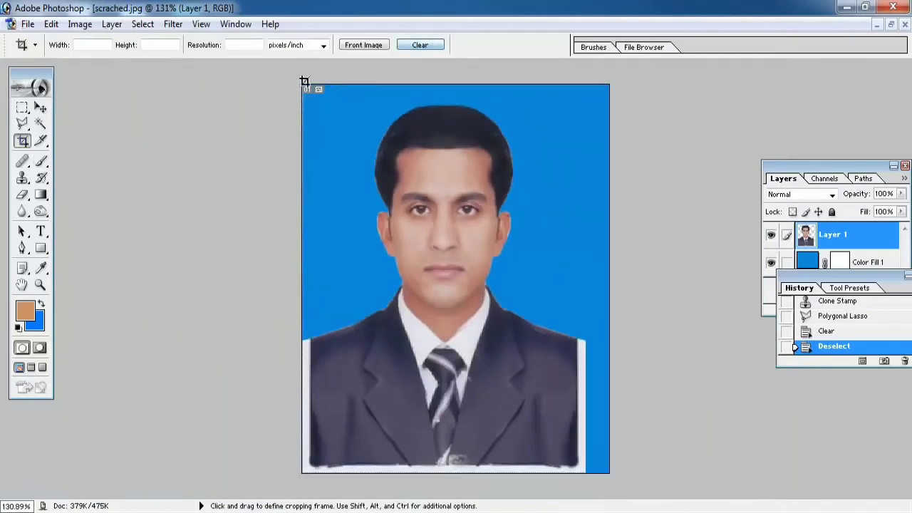
mouse_move(576, 462)
mouse_down()
mouse_move(302, 84)
mouse_move(311, 84)
mouse_up()
key(Return)
scroll(534, 138, up, 3)
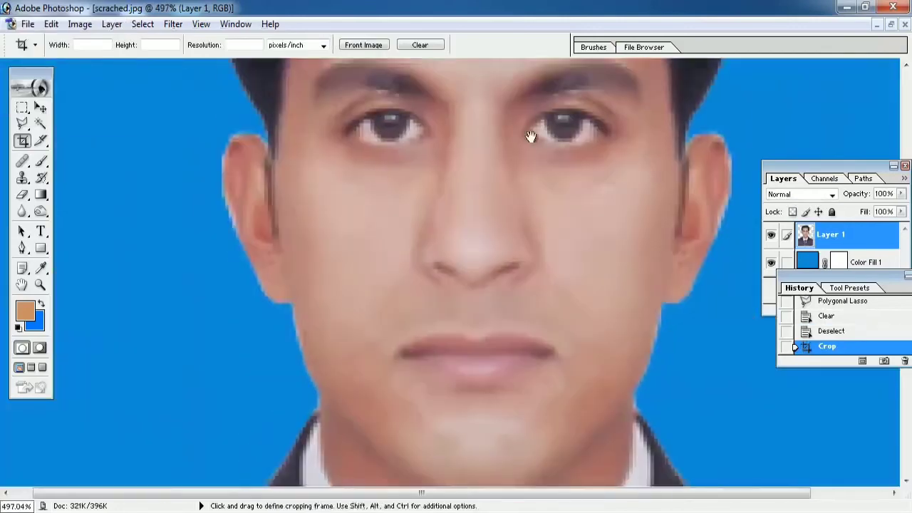
Clone dark suit fabric over the pale torn patch beside the lower end of the tie.
scroll(484, 297, up, 3)
click(22, 177)
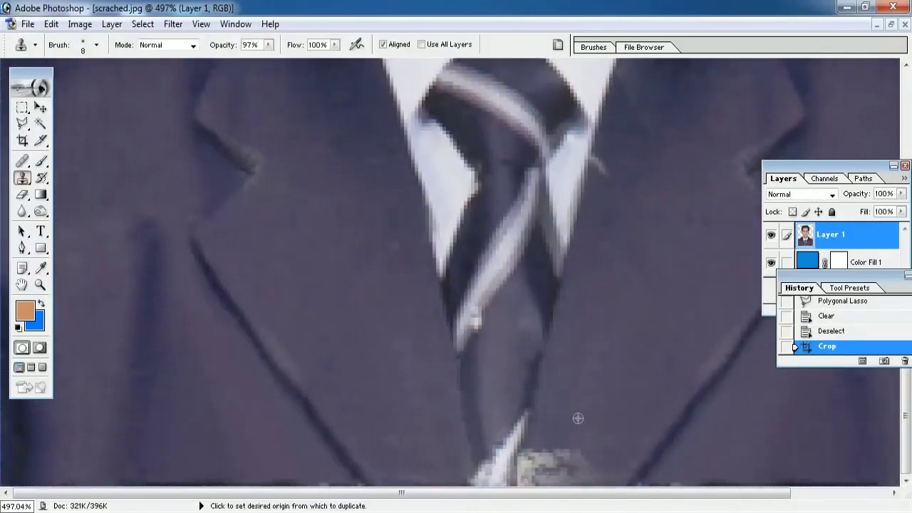
alt+click(578, 420)
click(570, 445)
click(581, 469)
click(575, 466)
mouse_move(575, 466)
mouse_down()
mouse_move(547, 458)
mouse_move(553, 440)
mouse_move(531, 456)
mouse_up()
click(525, 459)
scroll(476, 454, down, 6)
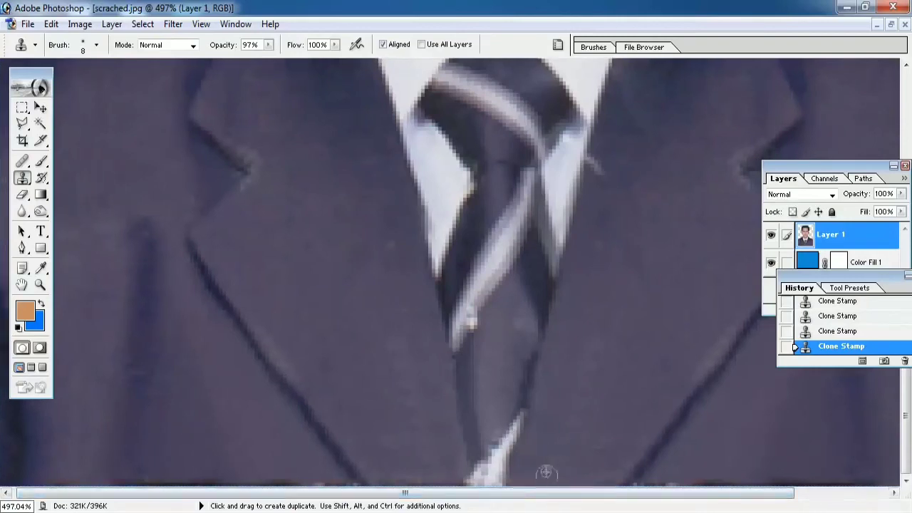
scroll(415, 443, up, 3)
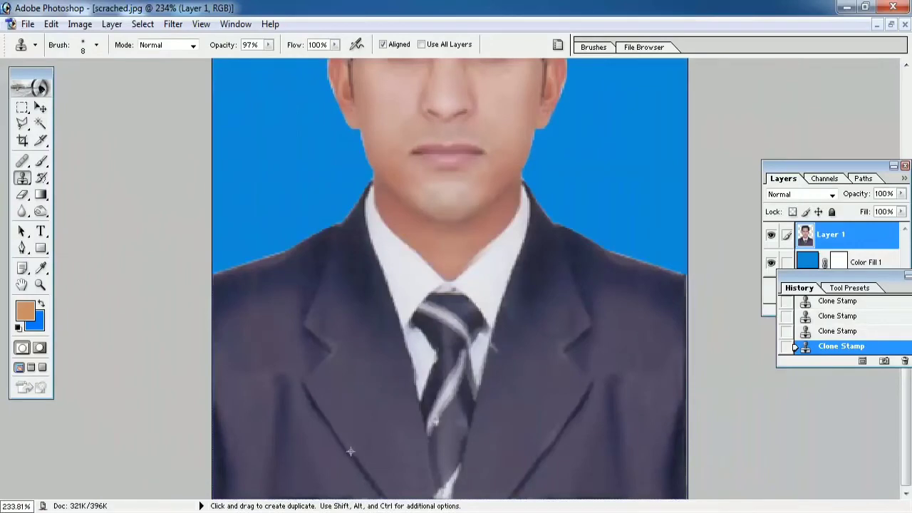
Clone suit fabric along the diagonal edge of the left lapel and at its notch to remove the light marks.
scroll(378, 456, up, 4)
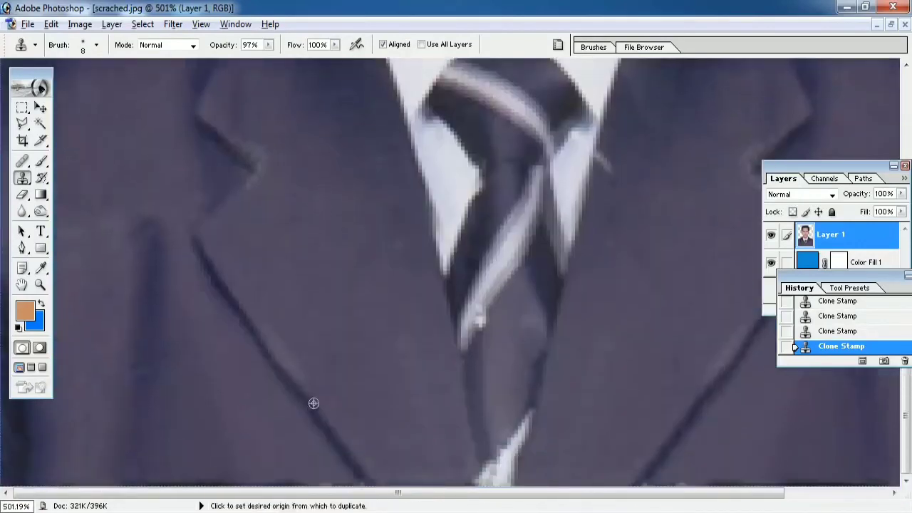
alt+click(313, 403)
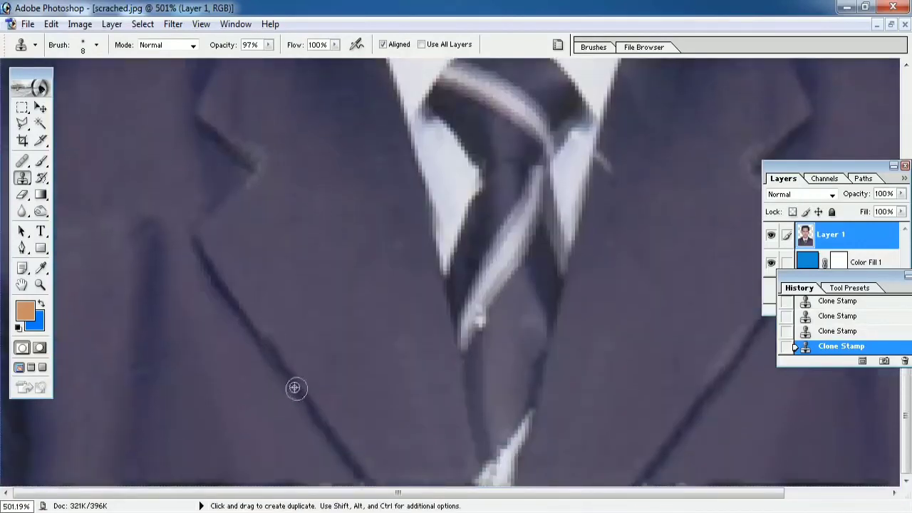
scroll(294, 388, down, 2)
drag(336, 391, 388, 281)
scroll(340, 202, up, 3)
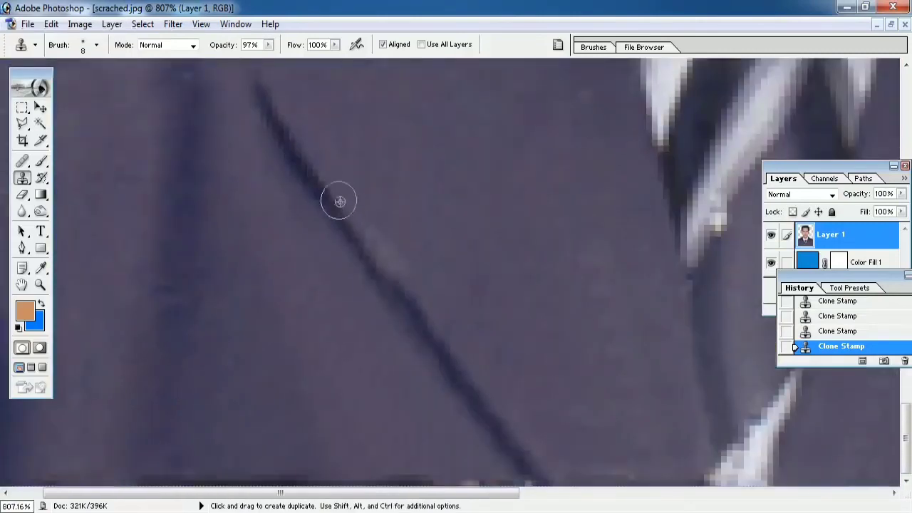
drag(443, 331, 484, 496)
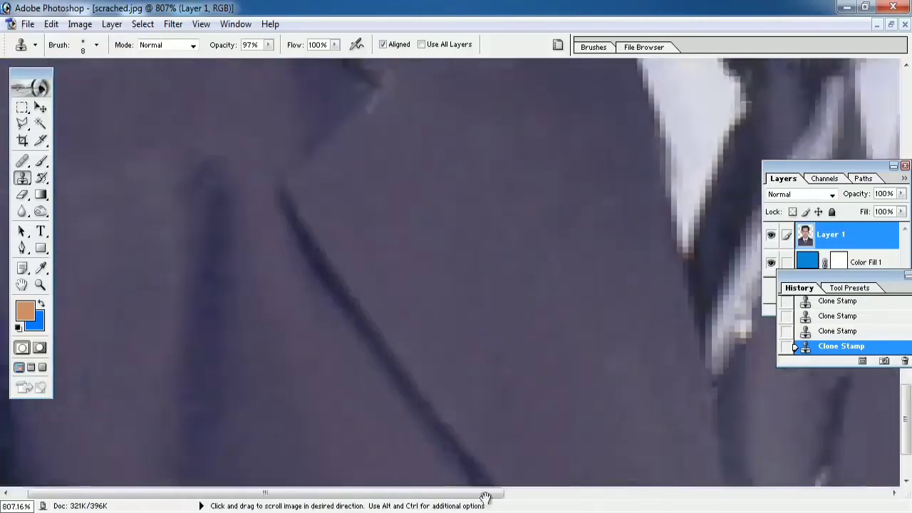
mouse_move(396, 80)
mouse_down()
mouse_move(377, 303)
mouse_move(392, 318)
mouse_move(391, 342)
mouse_up()
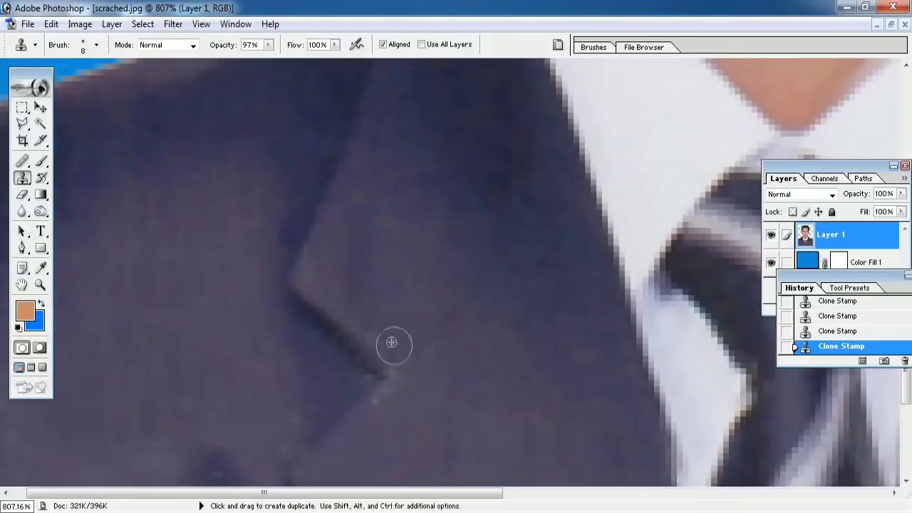
Clone suit fabric over the light specks around the notch of the right lapel.
drag(410, 374, 32, 276)
drag(639, 452, 537, 301)
mouse_move(633, 72)
mouse_down()
mouse_move(415, 250)
mouse_move(485, 234)
mouse_up()
alt+click(470, 213)
click(467, 251)
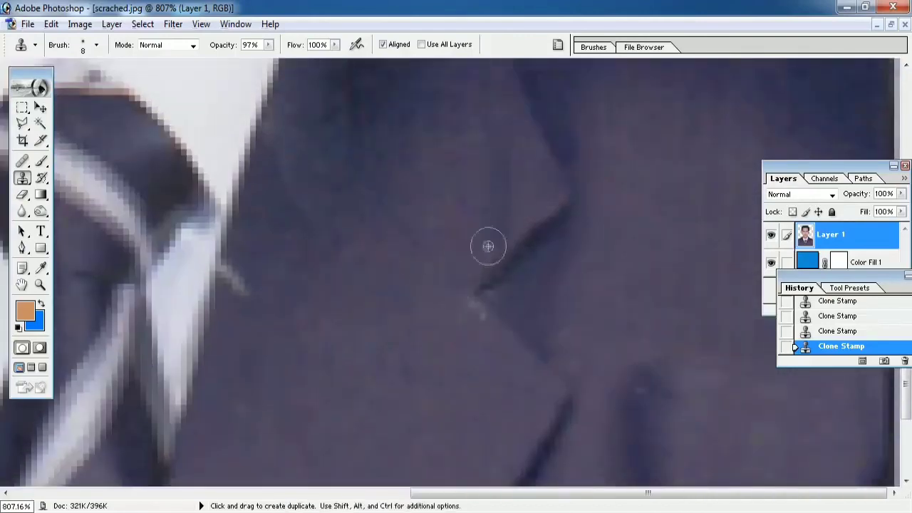
drag(470, 324, 474, 252)
Clone suit fabric along the lower diagonal edge of the right lapel to clean up its outline.
mouse_move(281, 288)
mouse_down()
mouse_move(323, 303)
mouse_move(350, 283)
mouse_move(474, 55)
mouse_up()
alt+click(679, 197)
click(654, 239)
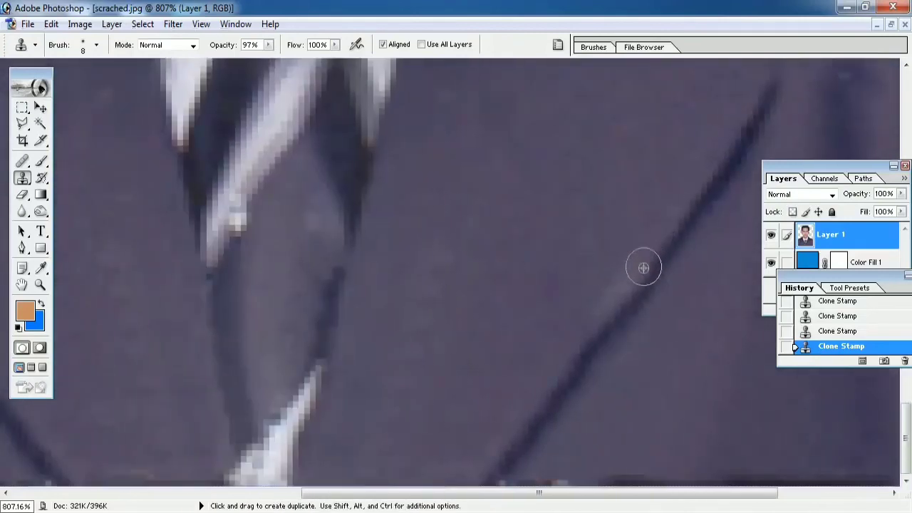
key(ctrl+0)
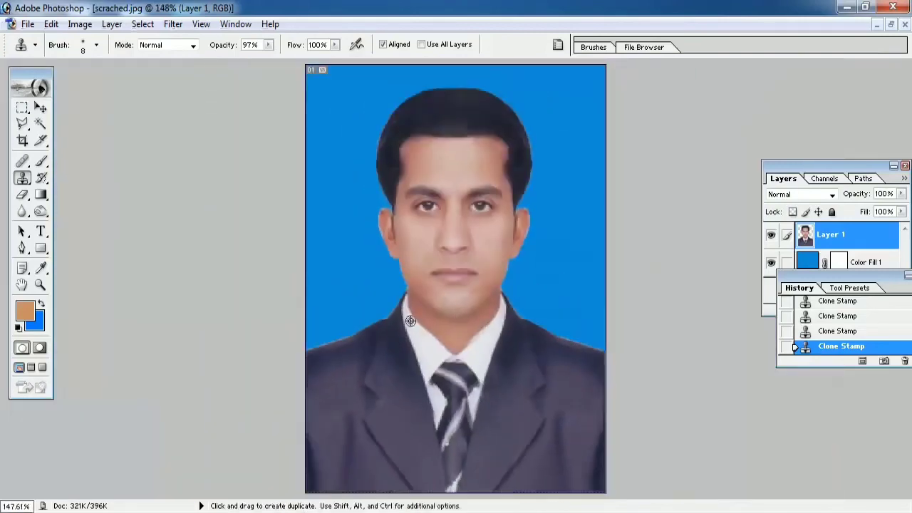
Smooth the forehead skin below the hairline with the Blur tool, using a 19 px brush.
drag(371, 67, 534, 224)
drag(524, 406, 439, 240)
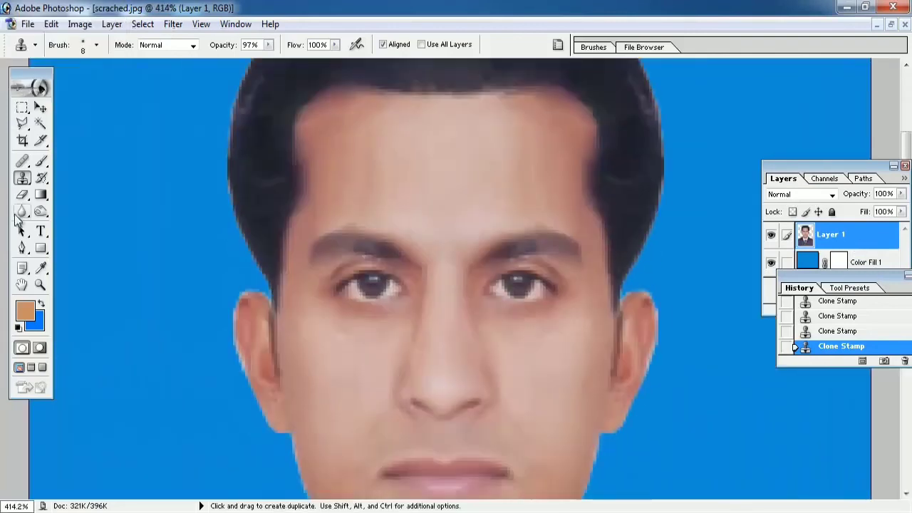
click(22, 213)
right_click(516, 176)
text(19)
key(Return)
drag(343, 153, 315, 219)
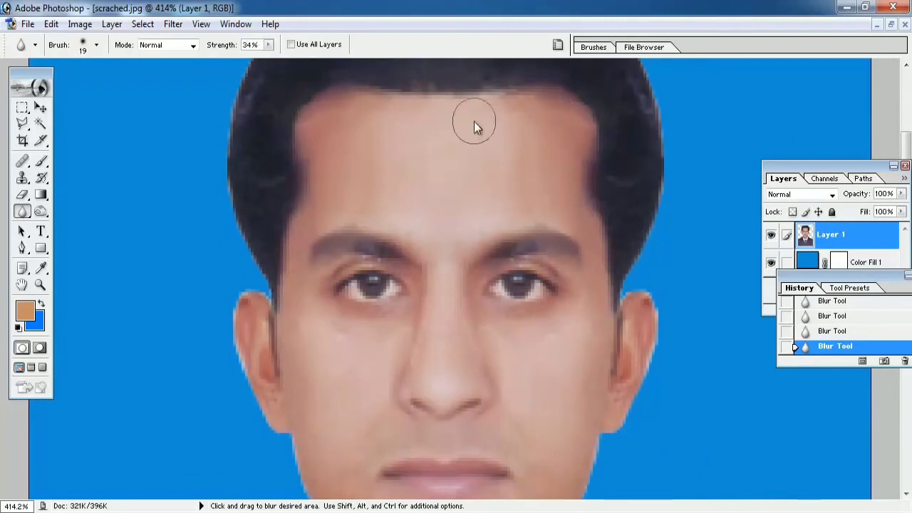
drag(423, 200, 423, 142)
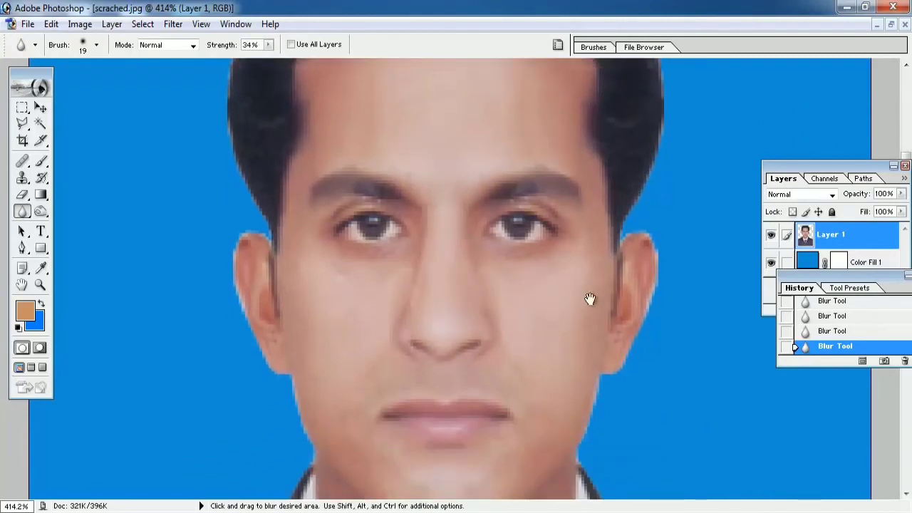
Blur the remaining rough skin on the cheeks, nose, chin and neck with the same brush.
drag(584, 369, 584, 263)
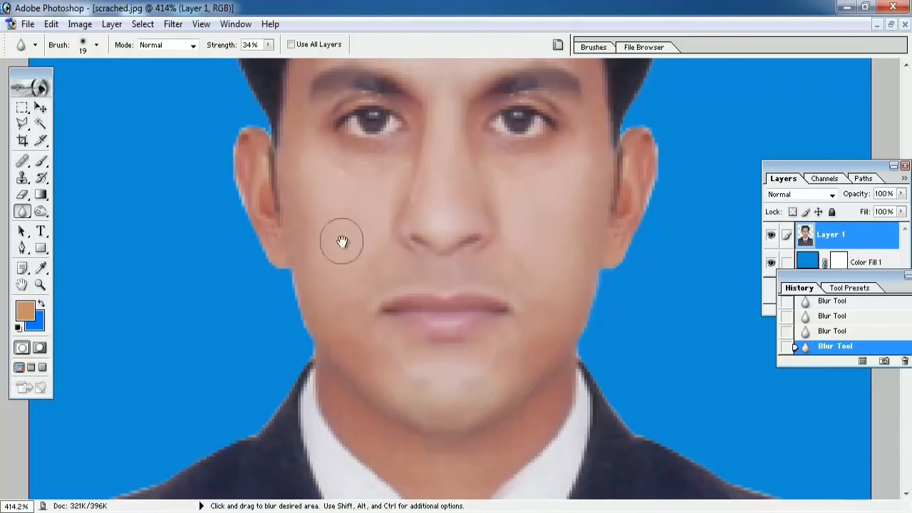
drag(342, 242, 327, 325)
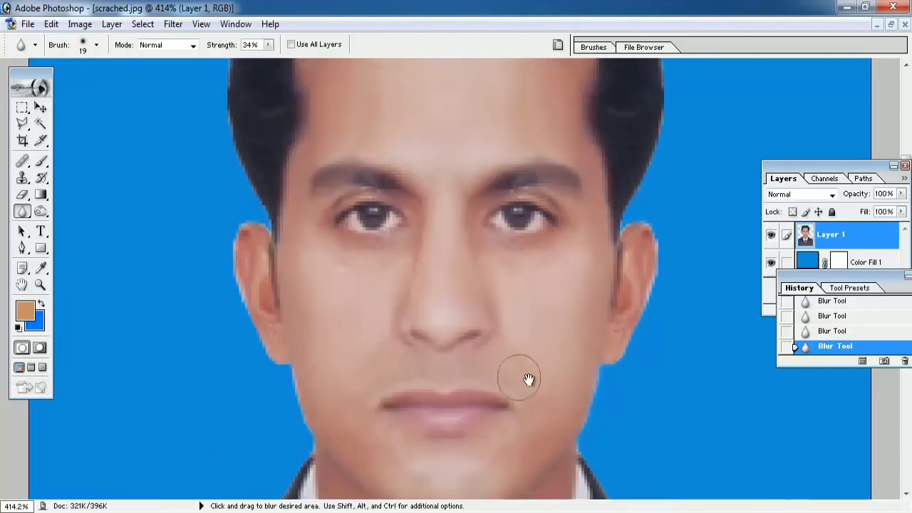
drag(420, 250, 464, 244)
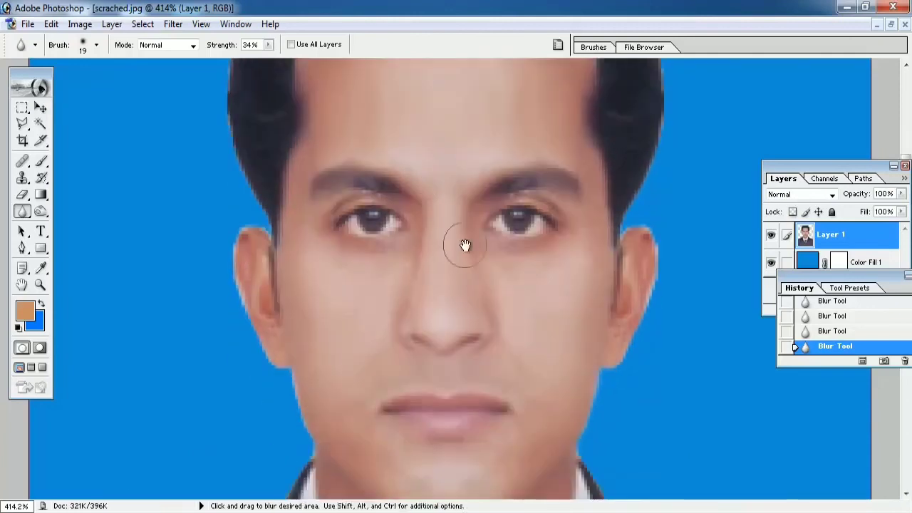
drag(594, 187, 594, 154)
drag(533, 385, 533, 228)
drag(507, 363, 507, 273)
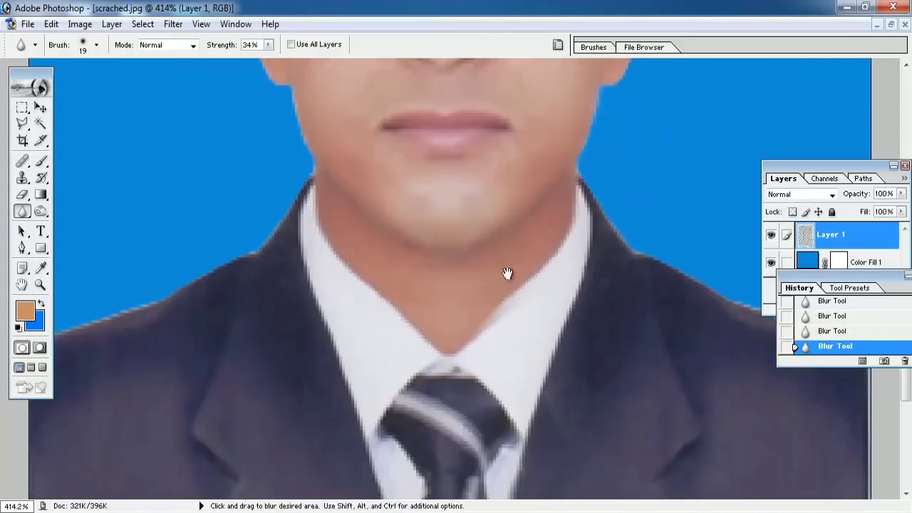
drag(508, 230, 574, 302)
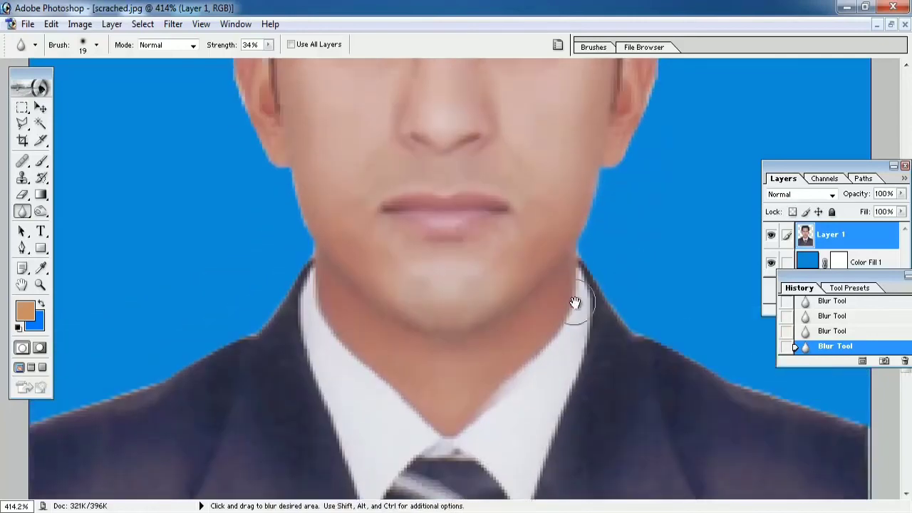
drag(406, 64, 404, 337)
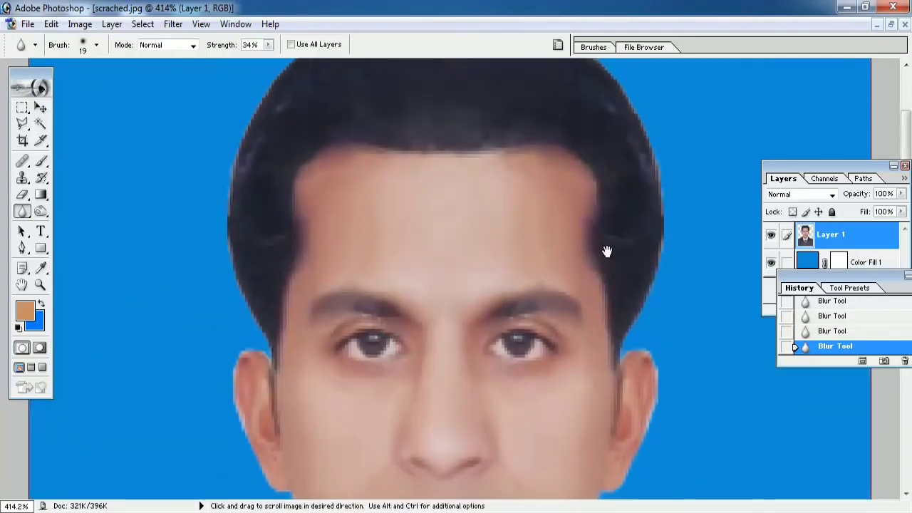
Clone forehead skin over the uneven left corner of the hairline with a 5 px Clone Stamp brush.
ctrl+click(578, 274)
ctrl+click(578, 275)
key(s)
right_click(369, 254)
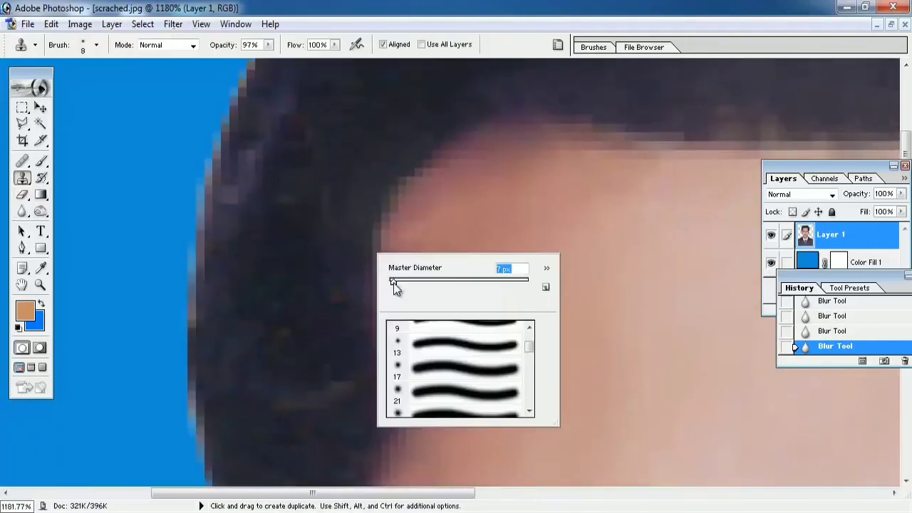
key(Escape)
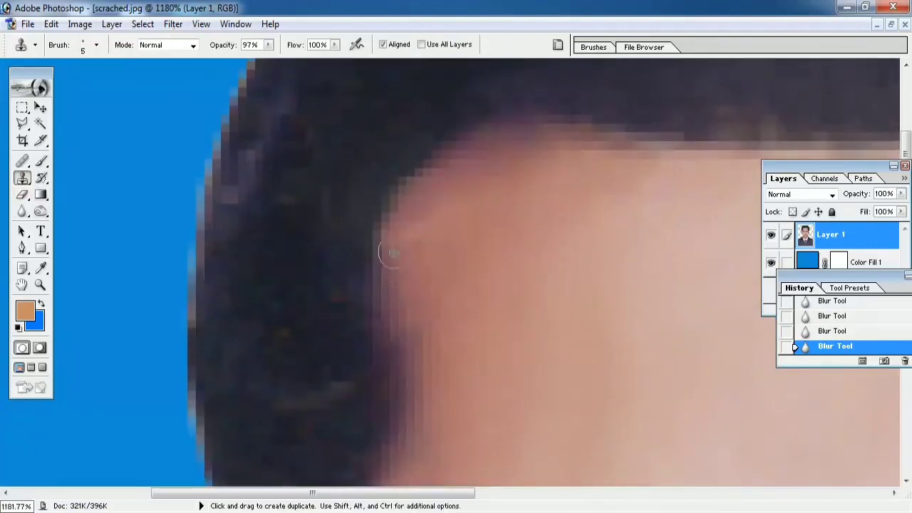
alt+click(448, 189)
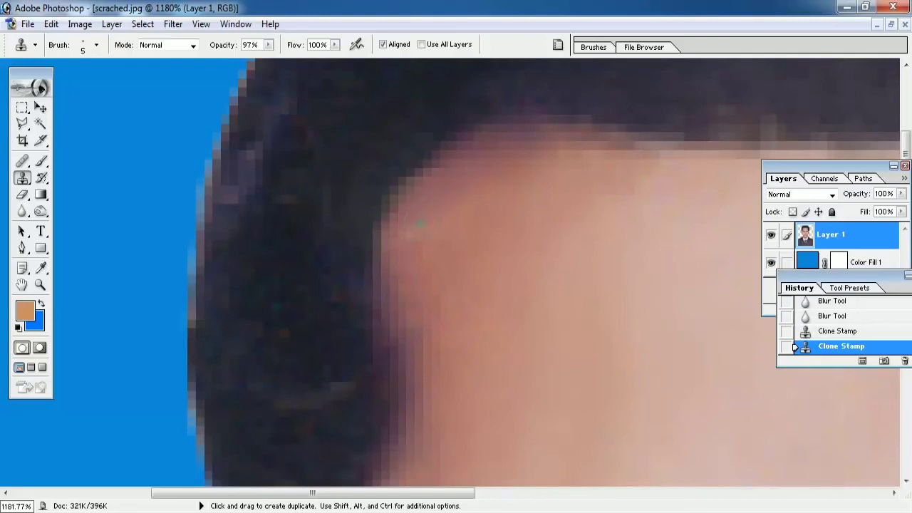
drag(396, 271, 390, 239)
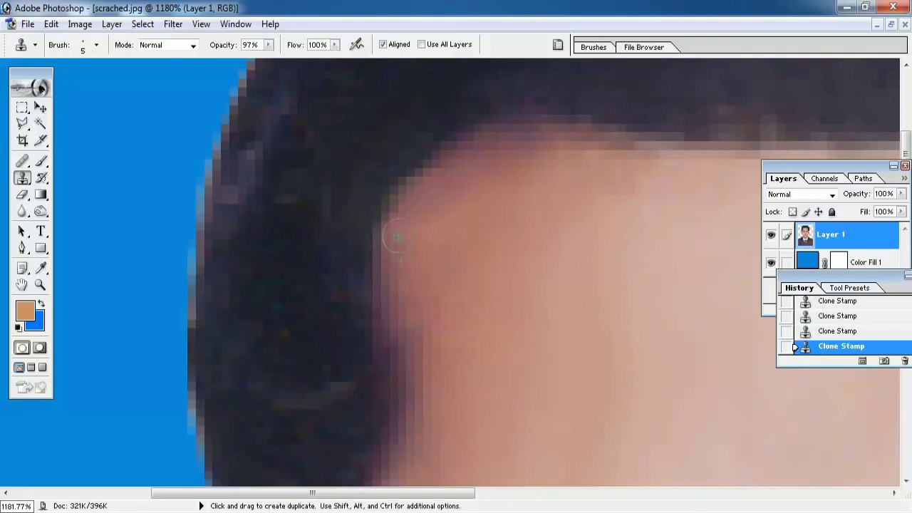
Clone skin along the right corner of the hairline to even out its edge, and check the whole portrait.
mouse_move(641, 285)
mouse_down()
mouse_move(494, 275)
mouse_move(445, 205)
mouse_up()
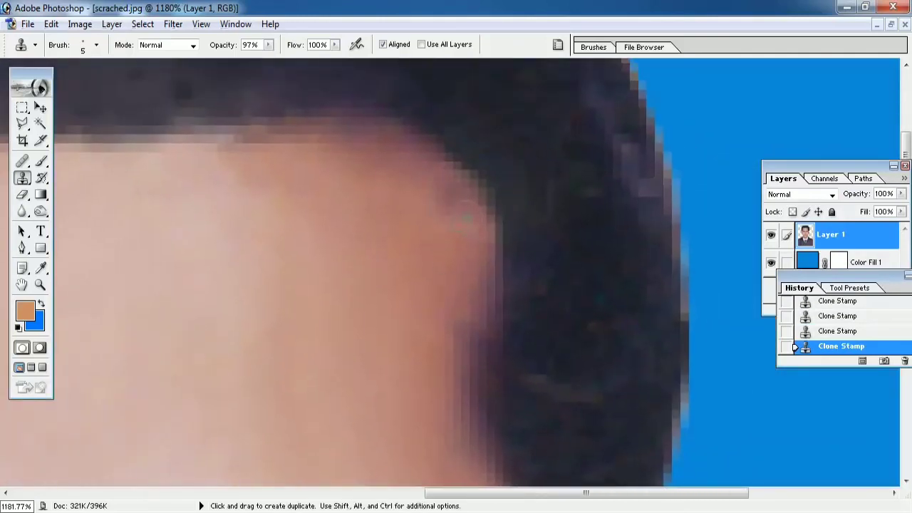
drag(428, 291, 477, 227)
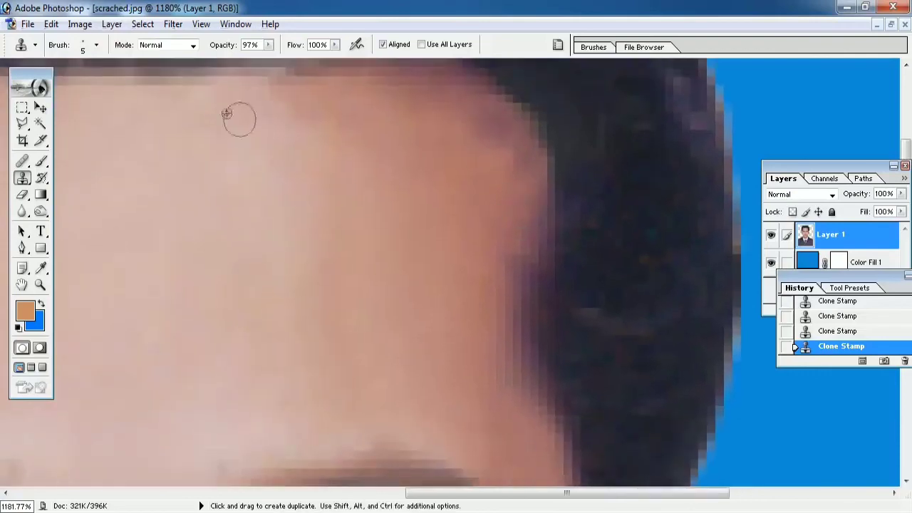
click(528, 198)
key(ctrl+0)
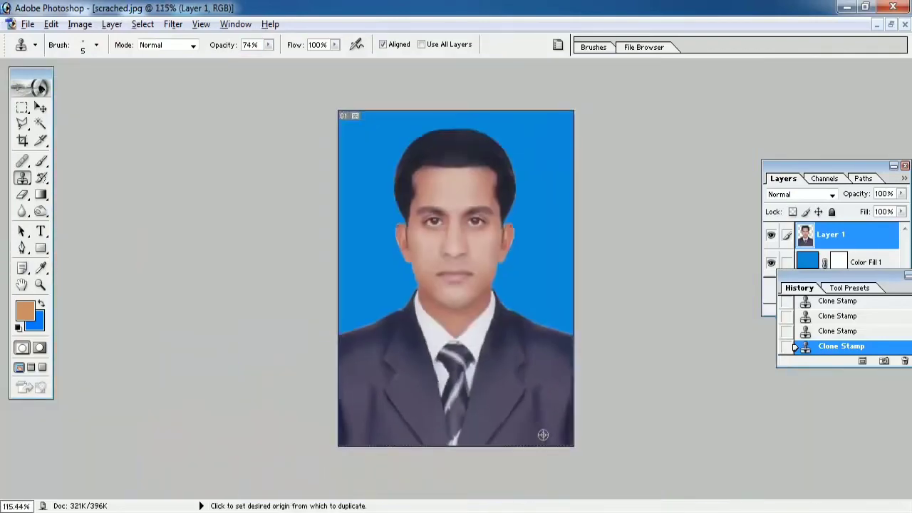